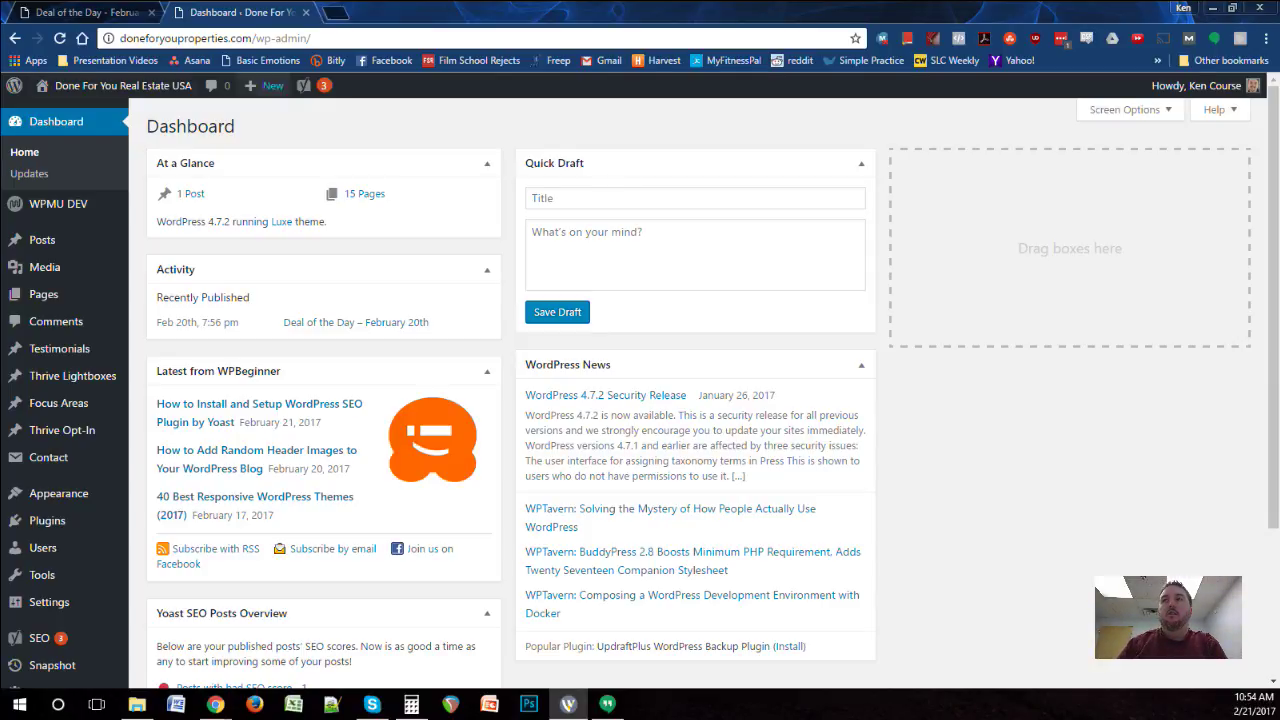
Step: View the live 'Deal of the Day – February 20th' post in its browser tab
{"action": "left_click", "coordinate": [90, 12]}
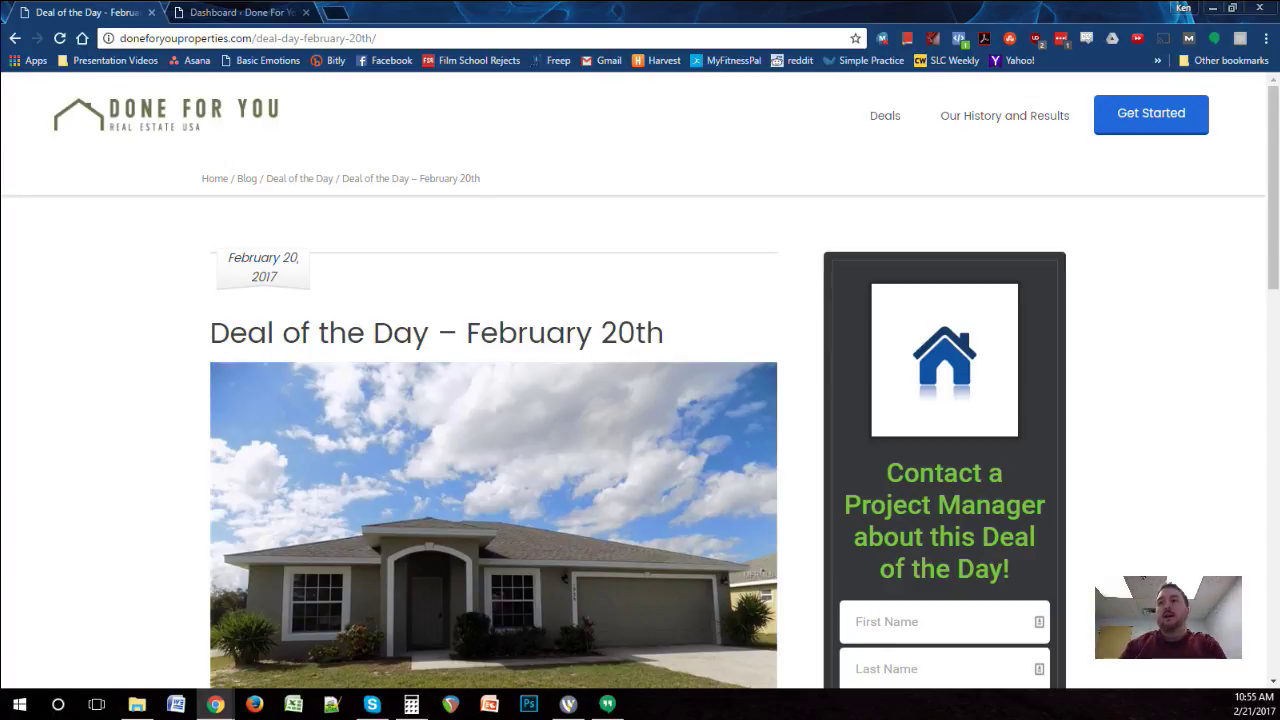
Step: Read through the live February 20th post, then return to the admin Dashboard tab
{"action": "scroll", "coordinate": [640, 388], "scroll_direction": "down", "scroll_amount": 6}
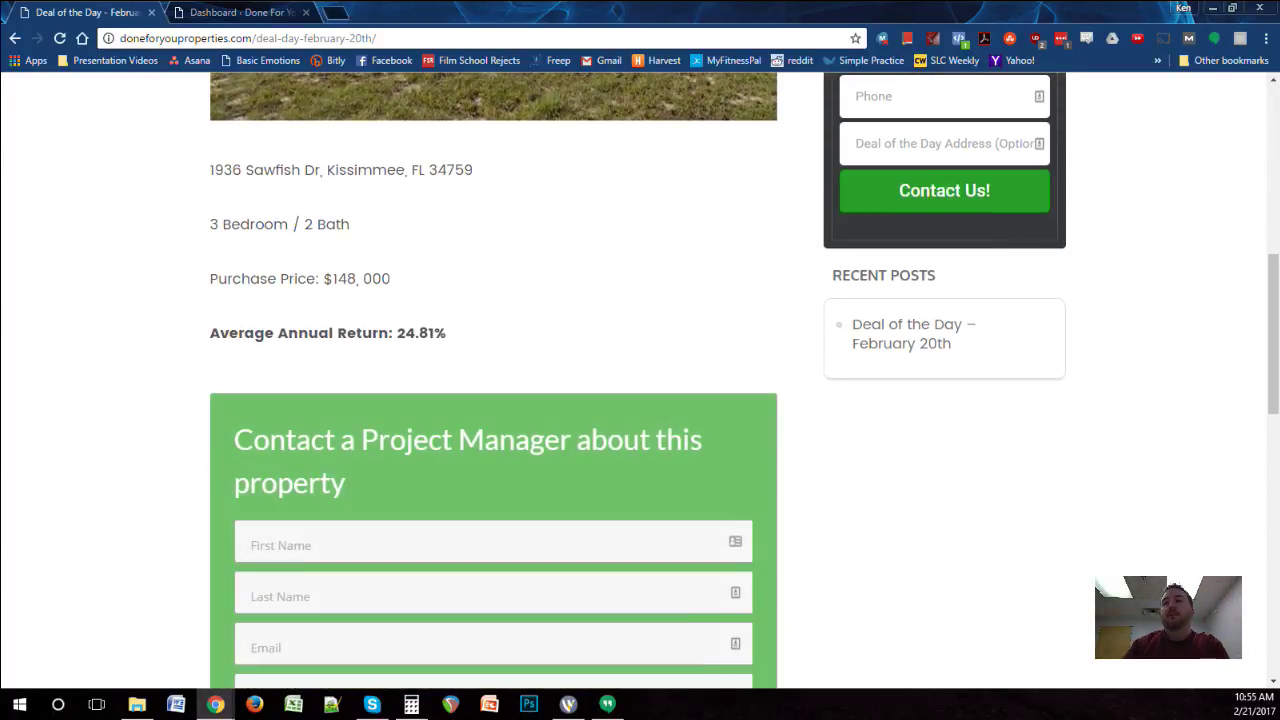
{"action": "scroll", "coordinate": [640, 388], "scroll_direction": "down", "scroll_amount": 5}
{"action": "scroll", "coordinate": [640, 388], "scroll_direction": "up", "scroll_amount": 5}
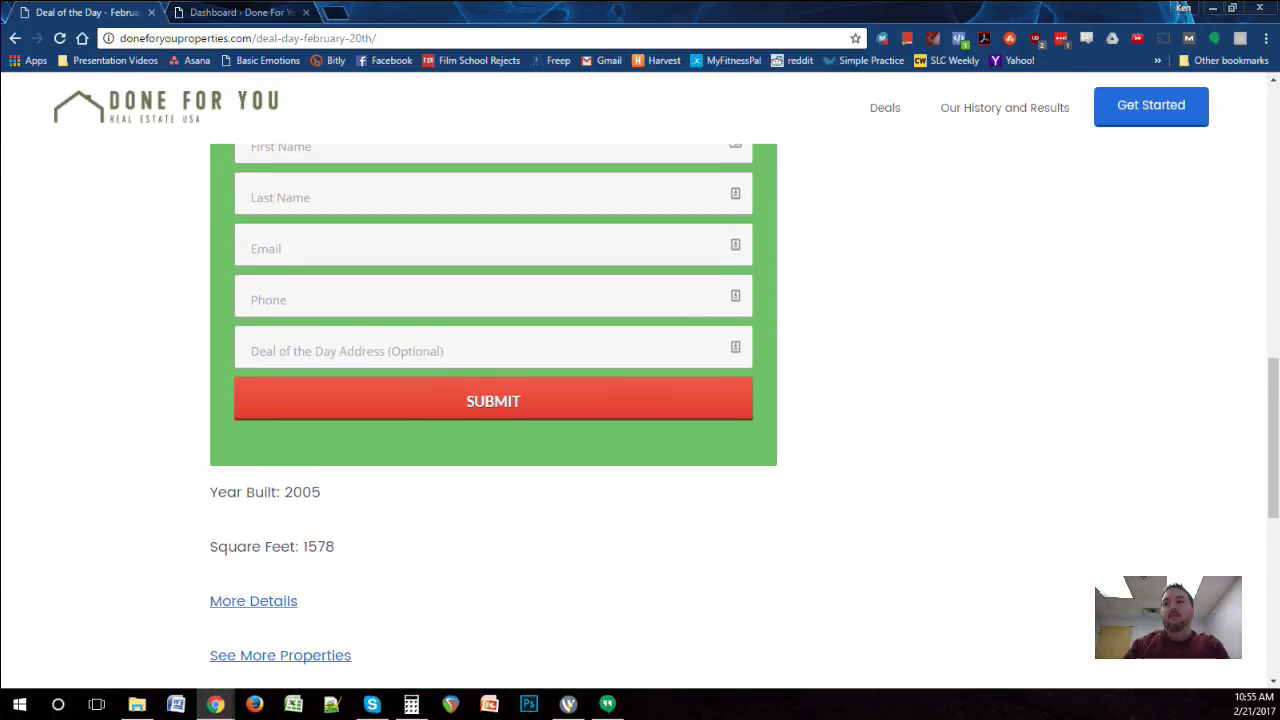
{"action": "scroll", "coordinate": [640, 388], "scroll_direction": "up", "scroll_amount": 4}
{"action": "scroll", "coordinate": [640, 388], "scroll_direction": "up", "scroll_amount": 2}
{"action": "scroll", "coordinate": [640, 388], "scroll_direction": "up", "scroll_amount": 2}
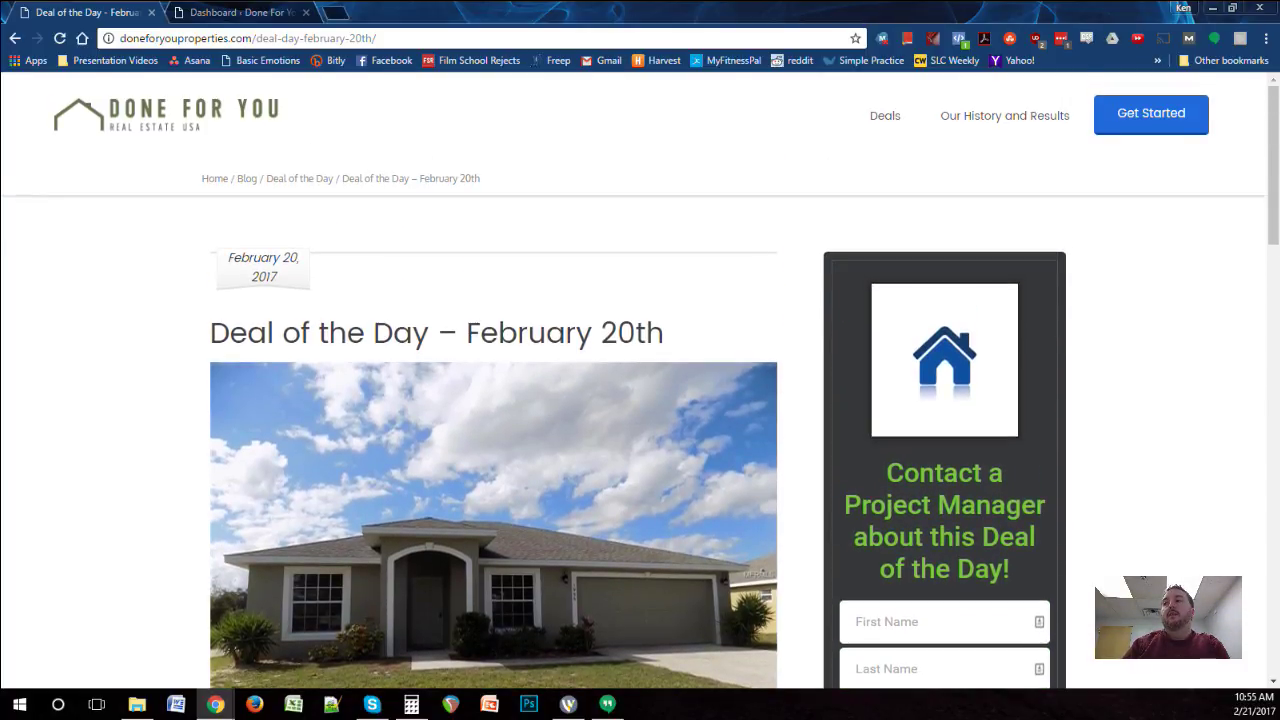
{"action": "scroll", "coordinate": [640, 388], "scroll_direction": "down", "scroll_amount": 6}
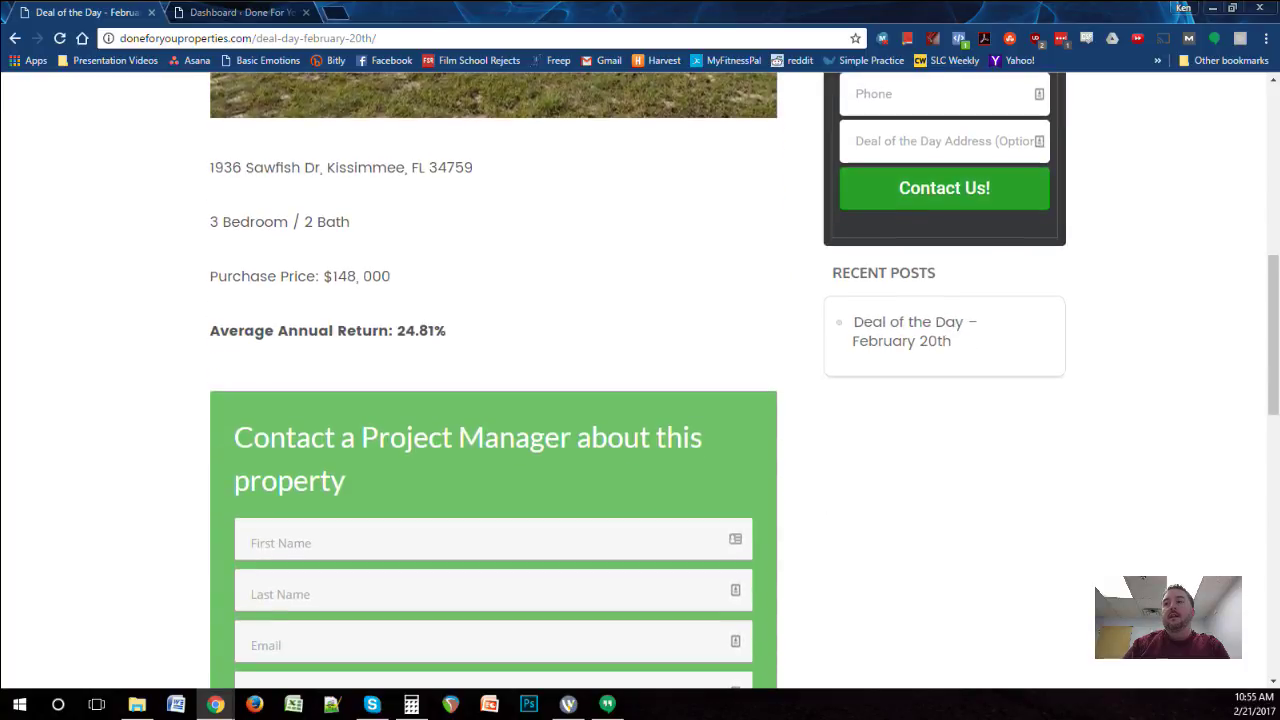
{"action": "scroll", "coordinate": [640, 388], "scroll_direction": "down", "scroll_amount": 5}
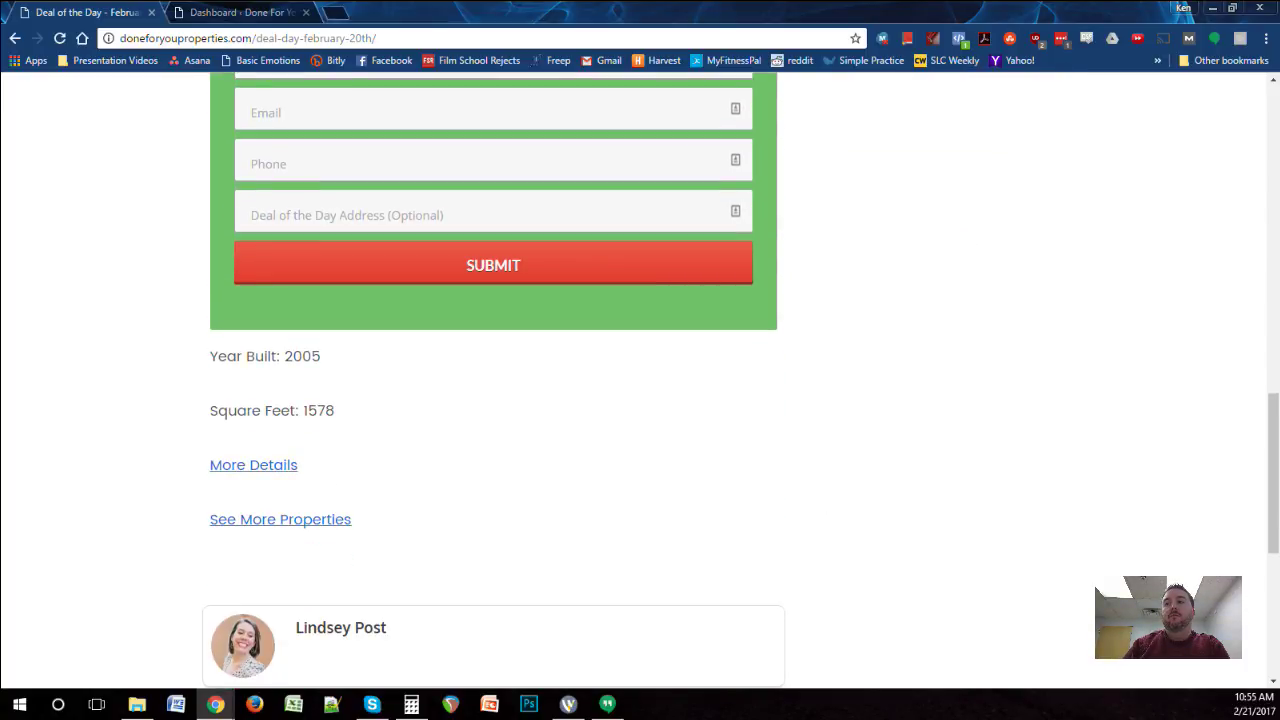
{"action": "scroll", "coordinate": [640, 388], "scroll_direction": "up", "scroll_amount": 8}
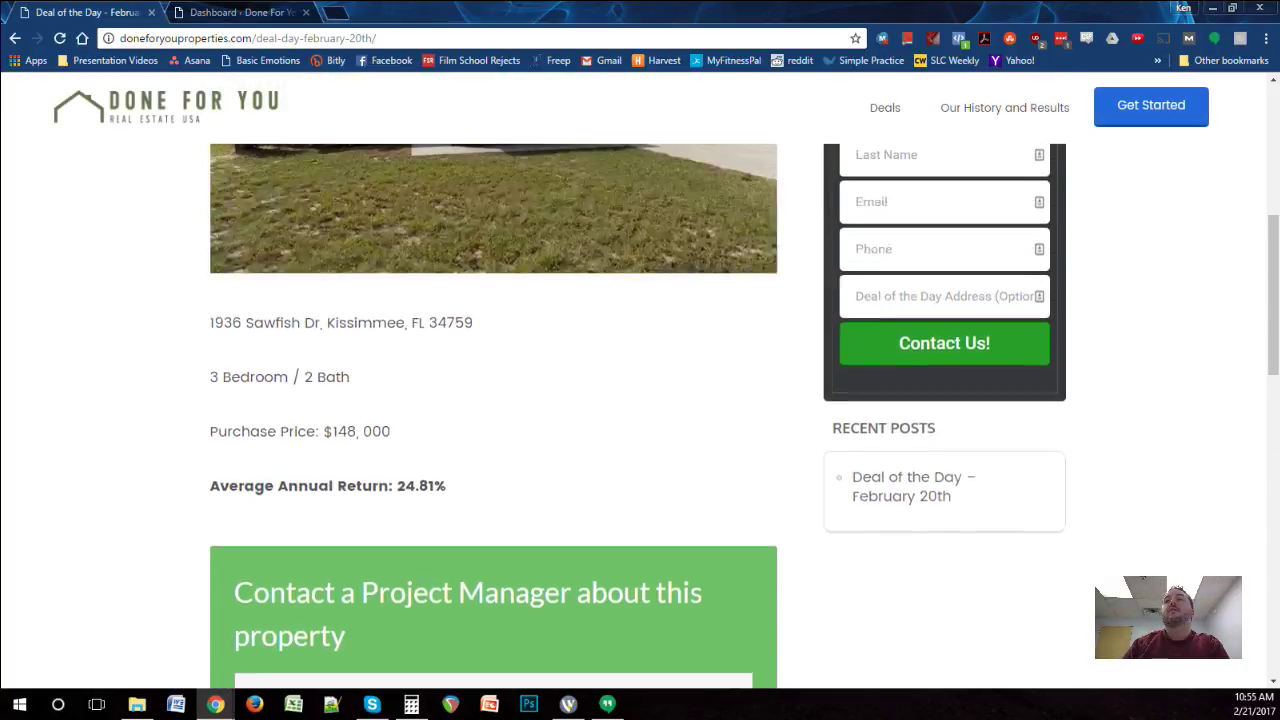
{"action": "scroll", "coordinate": [640, 388], "scroll_direction": "up", "scroll_amount": 2}
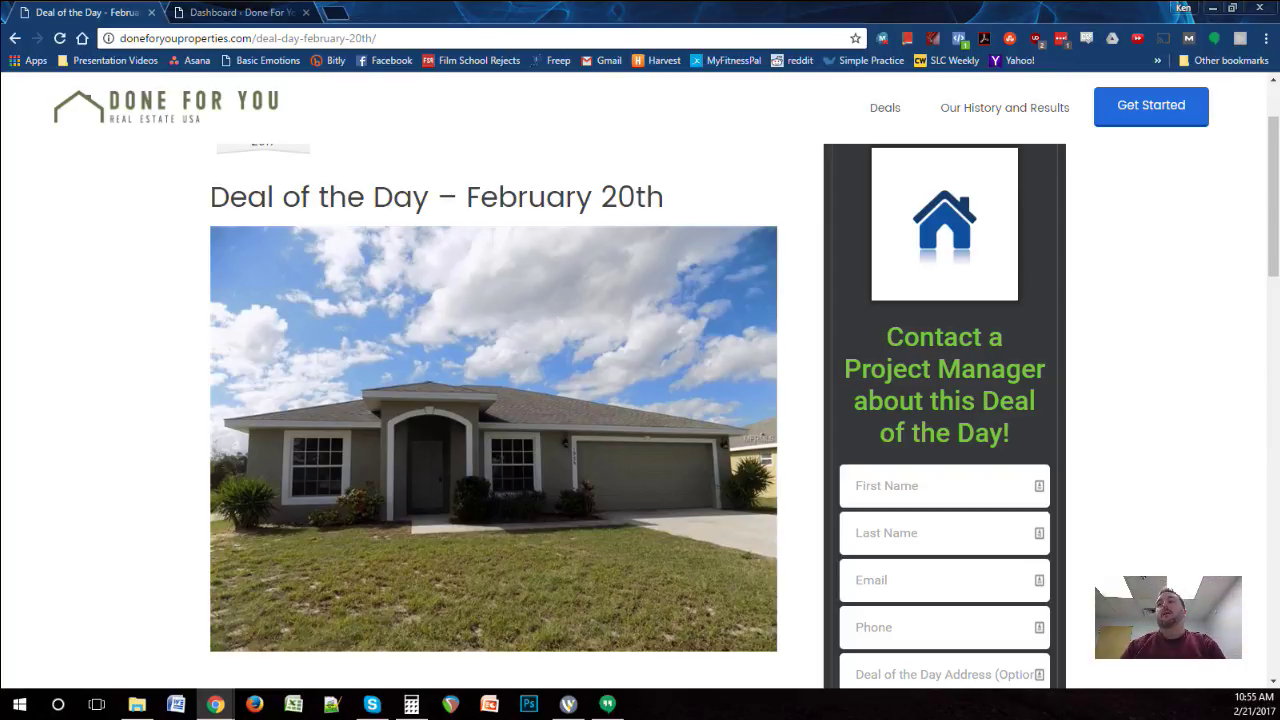
{"action": "scroll", "coordinate": [494, 362], "scroll_direction": "down", "scroll_amount": 2}
{"action": "scroll", "coordinate": [494, 362], "scroll_direction": "down", "scroll_amount": 4}
{"action": "scroll", "coordinate": [494, 362], "scroll_direction": "up", "scroll_amount": 7}
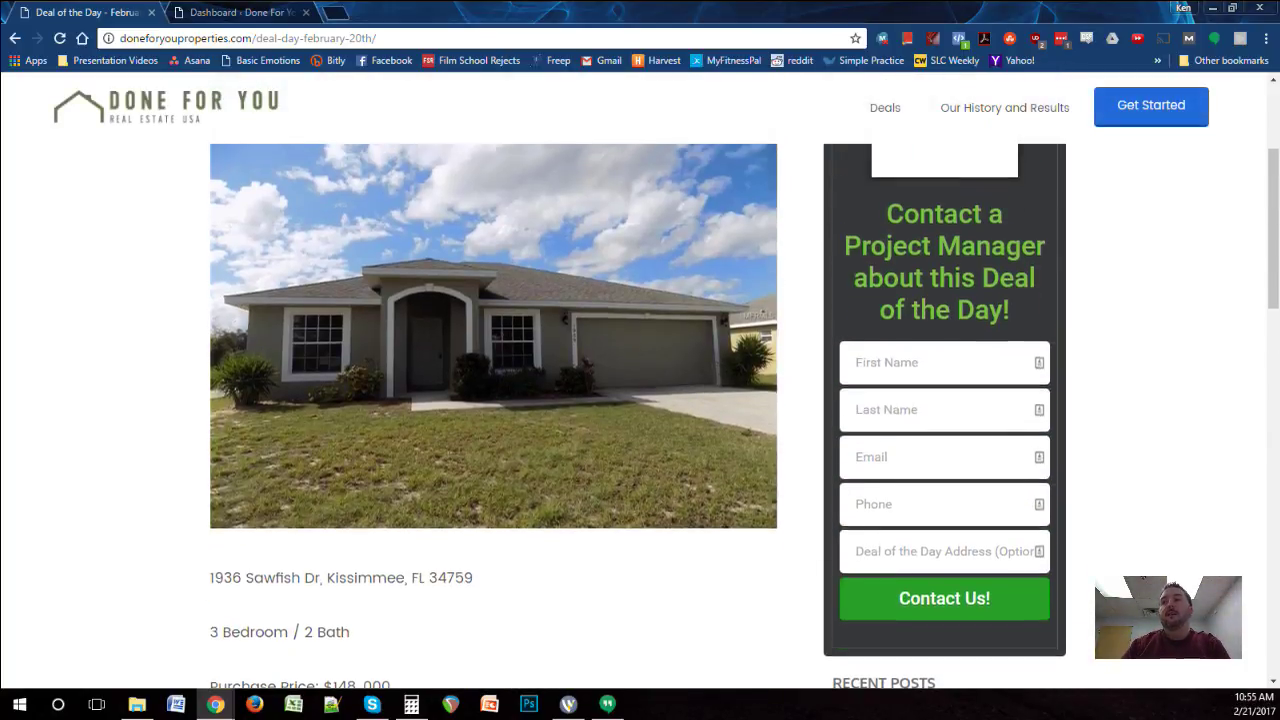
{"action": "scroll", "coordinate": [494, 362], "scroll_direction": "down", "scroll_amount": 5}
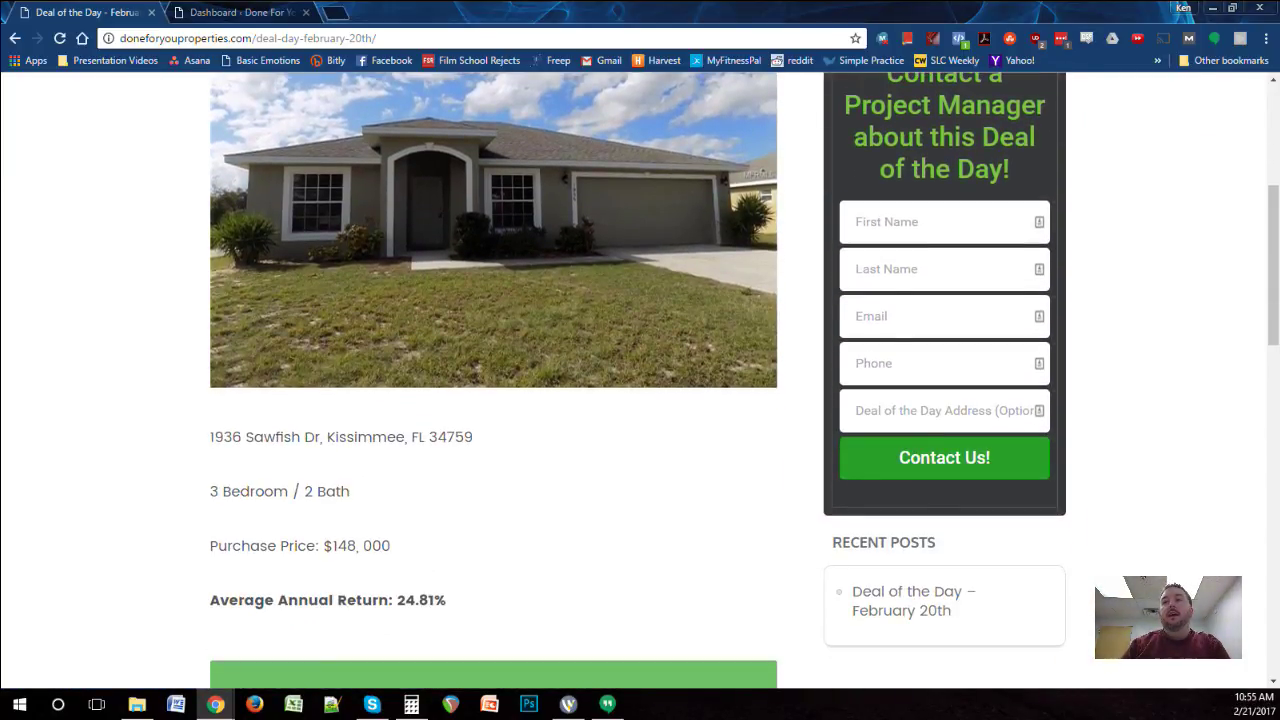
{"action": "scroll", "coordinate": [494, 362], "scroll_direction": "down", "scroll_amount": 5}
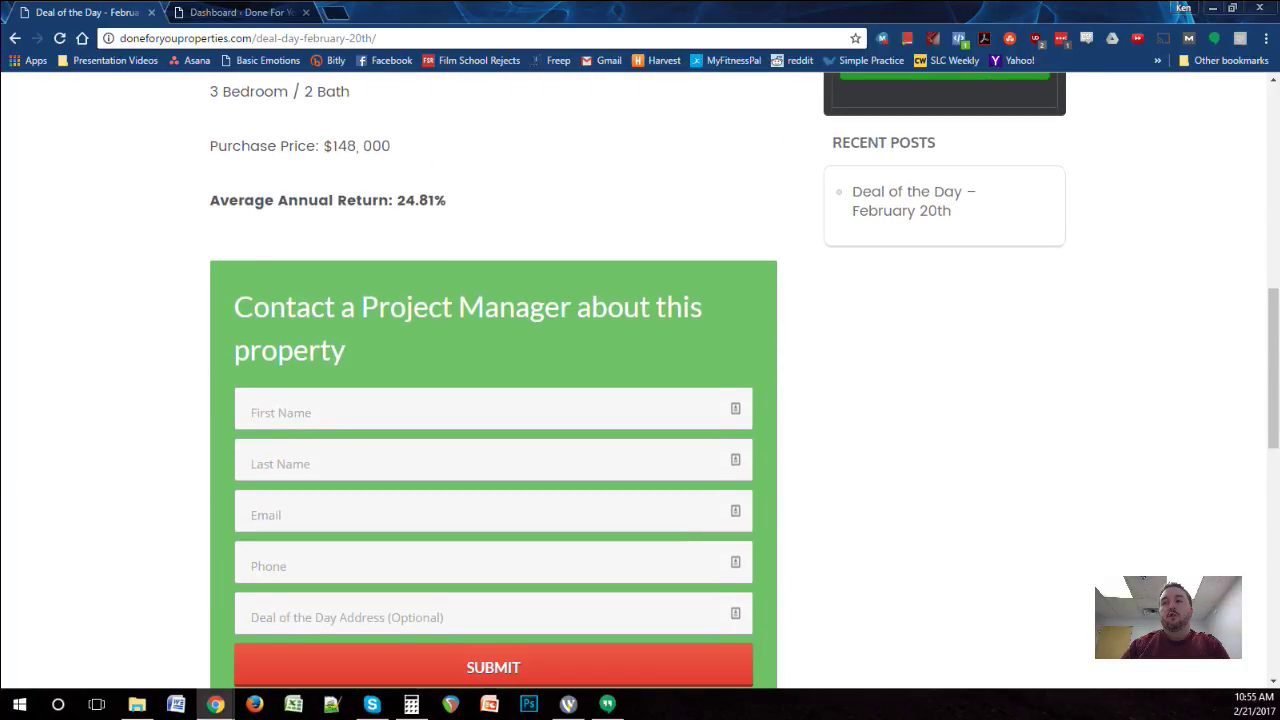
{"action": "scroll", "coordinate": [494, 362], "scroll_direction": "down", "scroll_amount": 1}
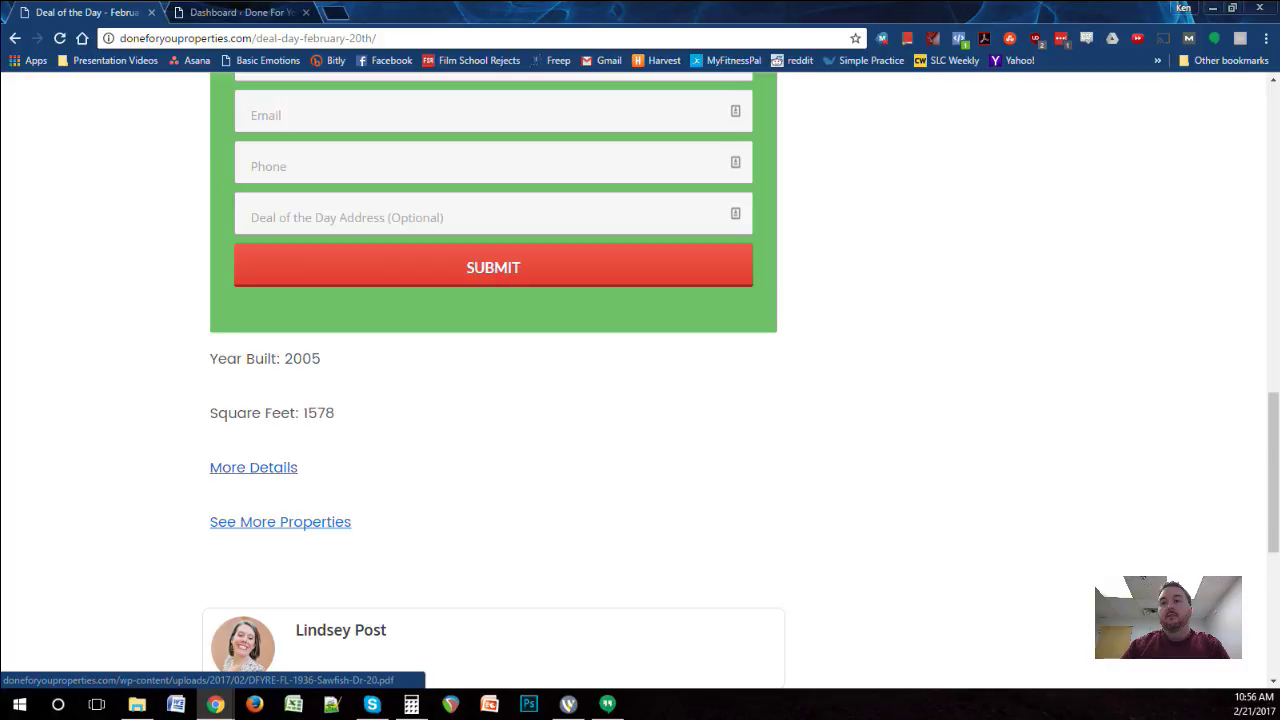
{"action": "scroll", "coordinate": [312, 522], "scroll_direction": "up", "scroll_amount": 4}
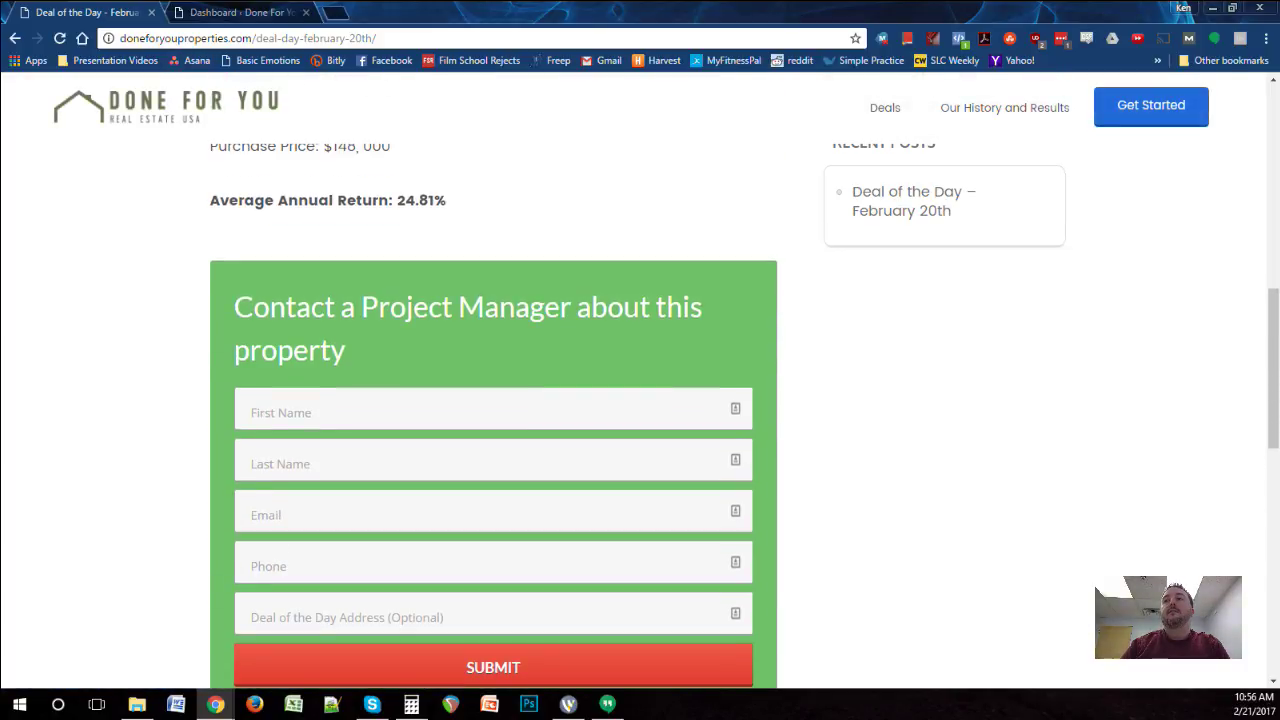
{"action": "key", "text": "ctrl+Tab"}
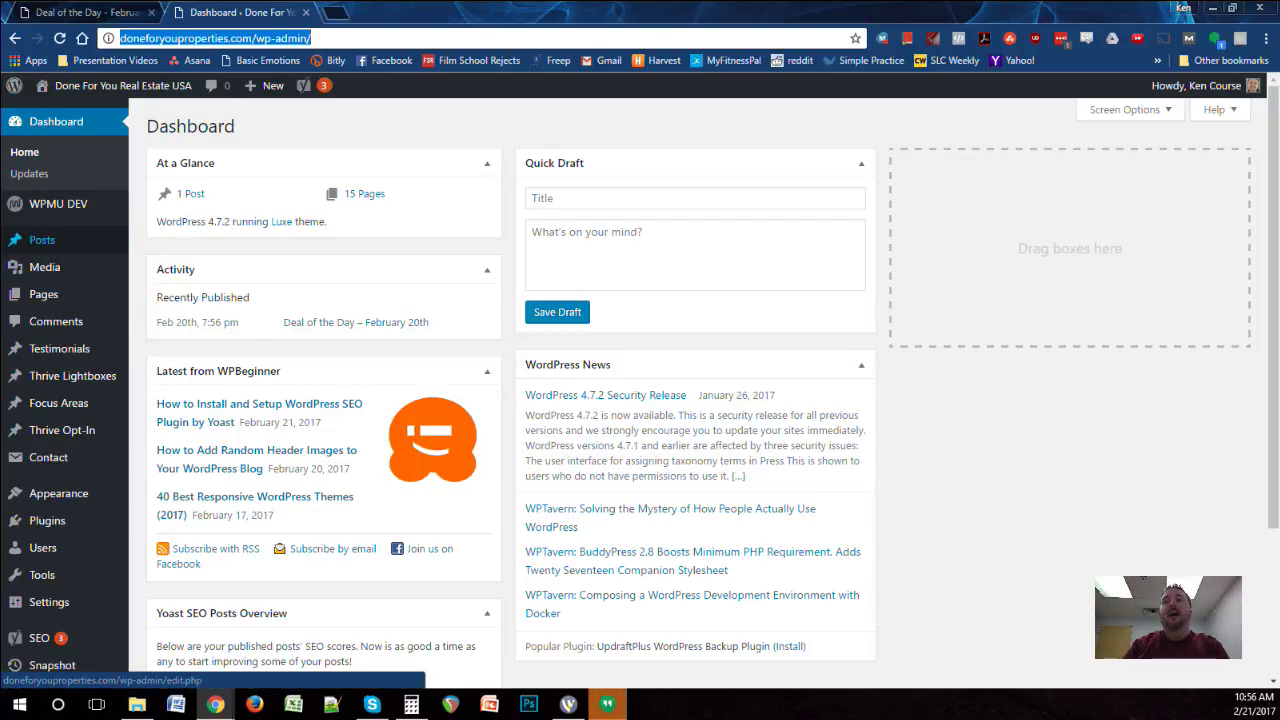
Step: Open 'Deal of the Day – February 20th' for editing from the All Posts list
{"action": "mouse_move", "coordinate": [43, 294]}
{"action": "mouse_move", "coordinate": [42, 240]}
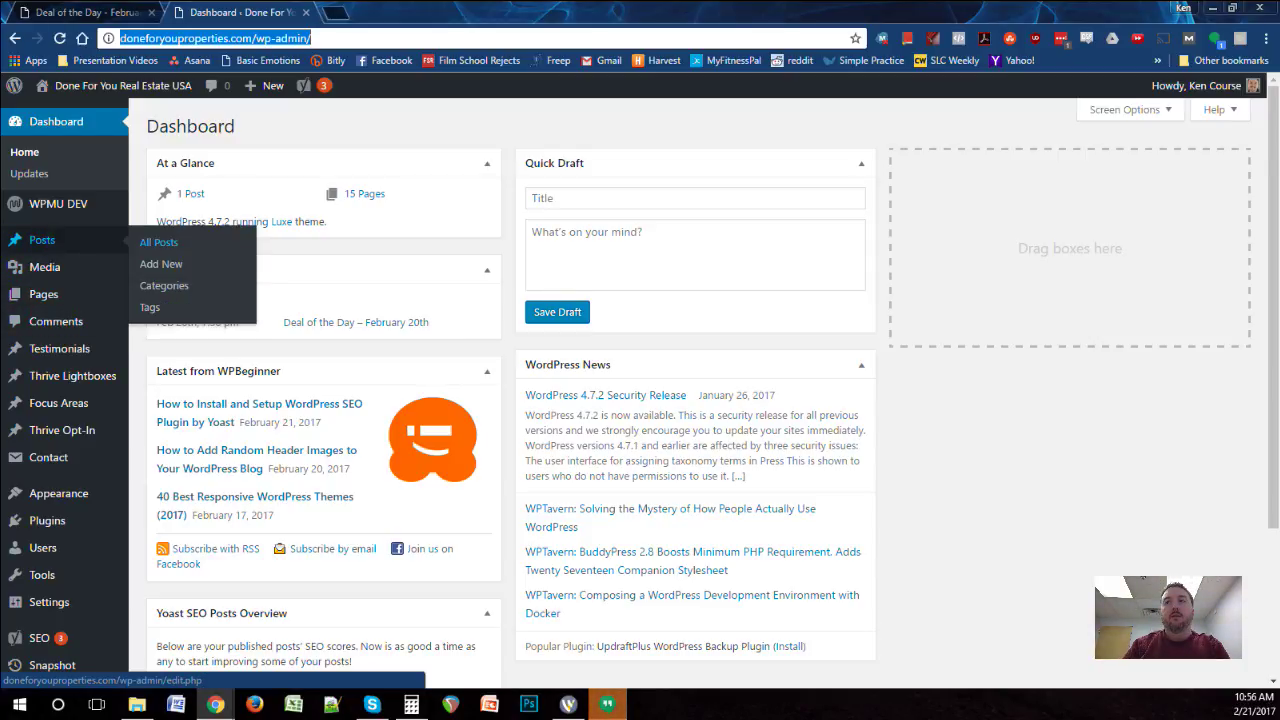
{"action": "key", "text": "Return"}
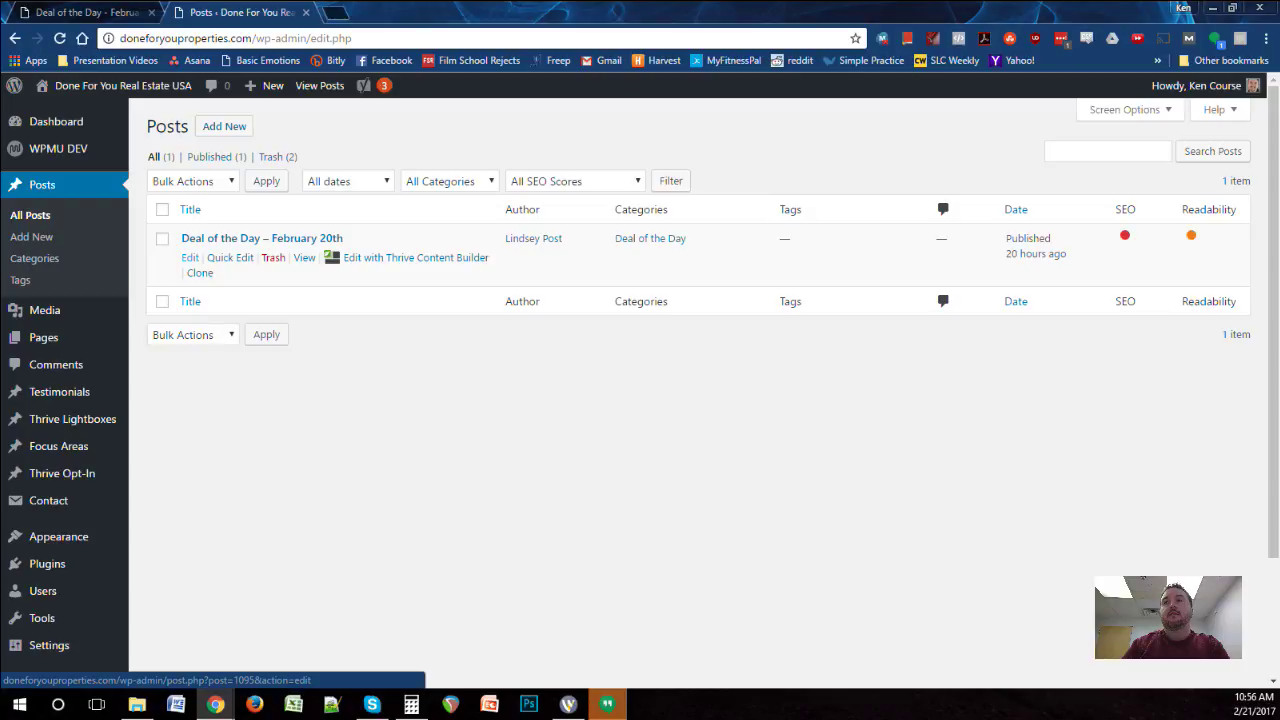
{"action": "left_click", "coordinate": [190, 257]}
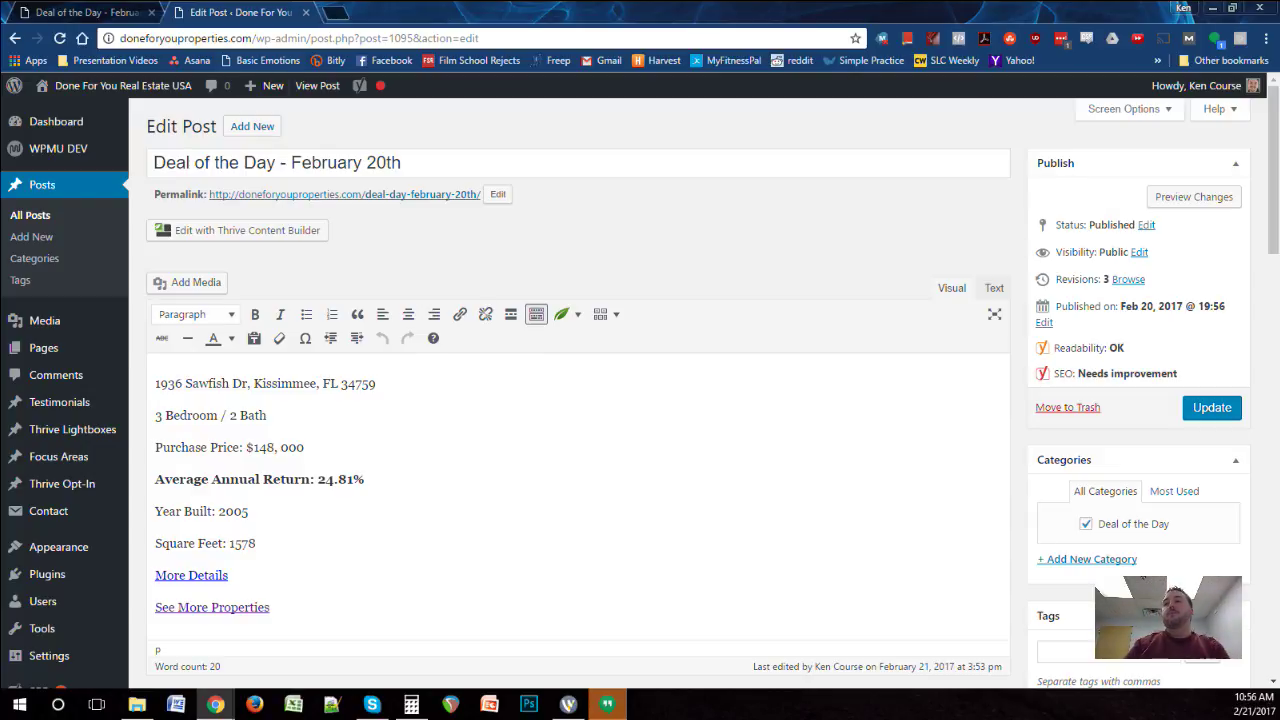
Step: Copy the February 20th post's body text
{"action": "scroll", "coordinate": [486, 320], "scroll_direction": "down", "scroll_amount": 2}
{"action": "left_click_drag", "start_coordinate": [270, 474], "coordinate": [154, 250]}
{"action": "right_click", "coordinate": [223, 251]}
{"action": "left_click", "coordinate": [232, 277]}
{"action": "left_click", "coordinate": [304, 314]}
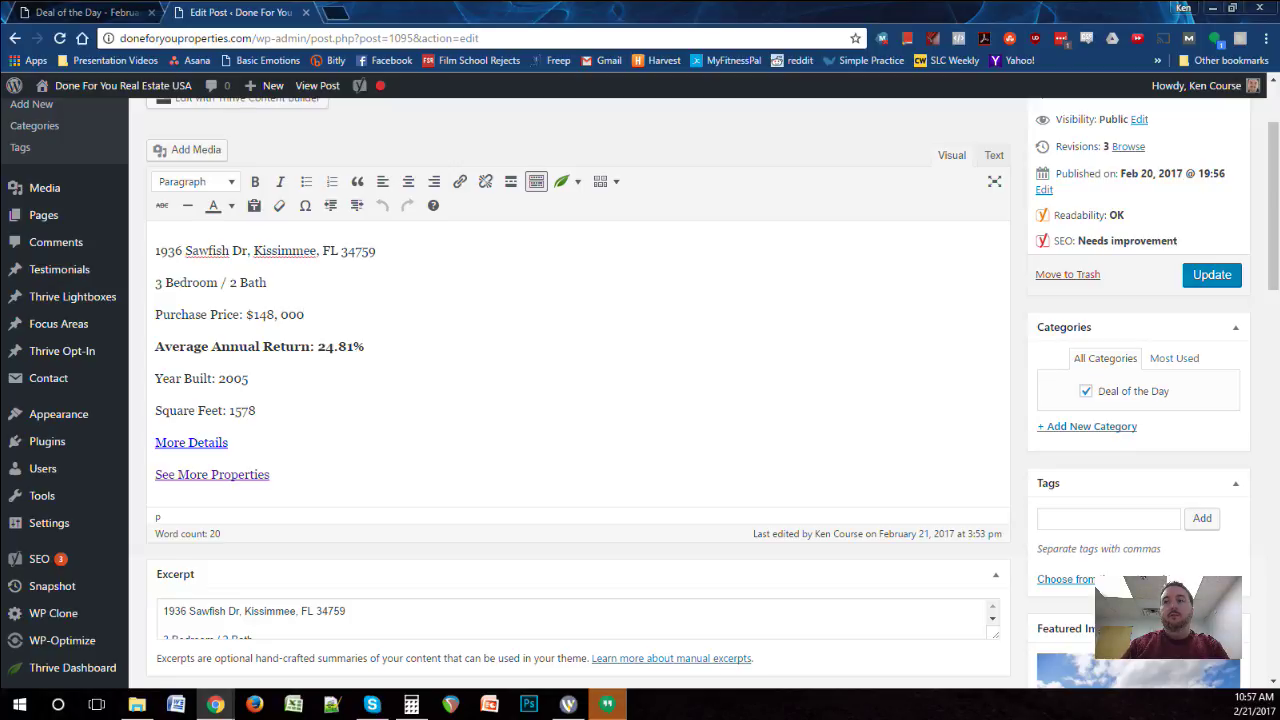
Step: Check the PDF address behind the post's More Details link
{"action": "left_click", "coordinate": [212, 442]}
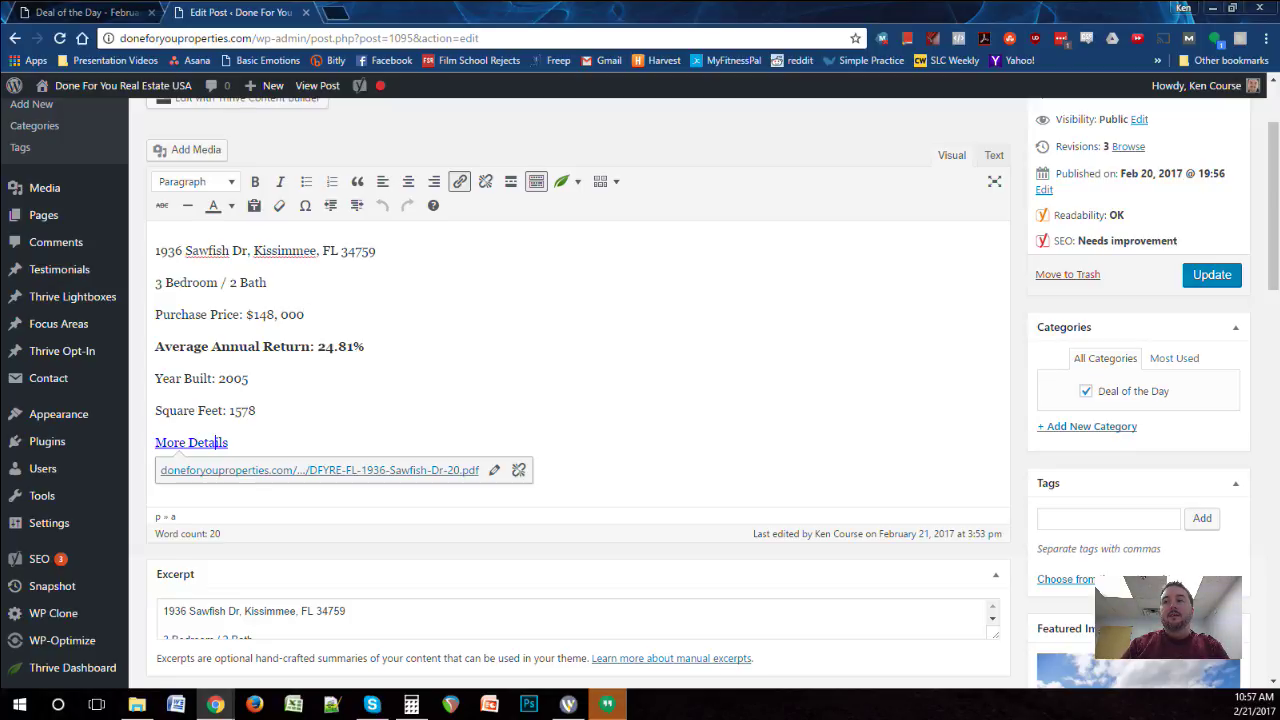
{"action": "left_click", "coordinate": [257, 410]}
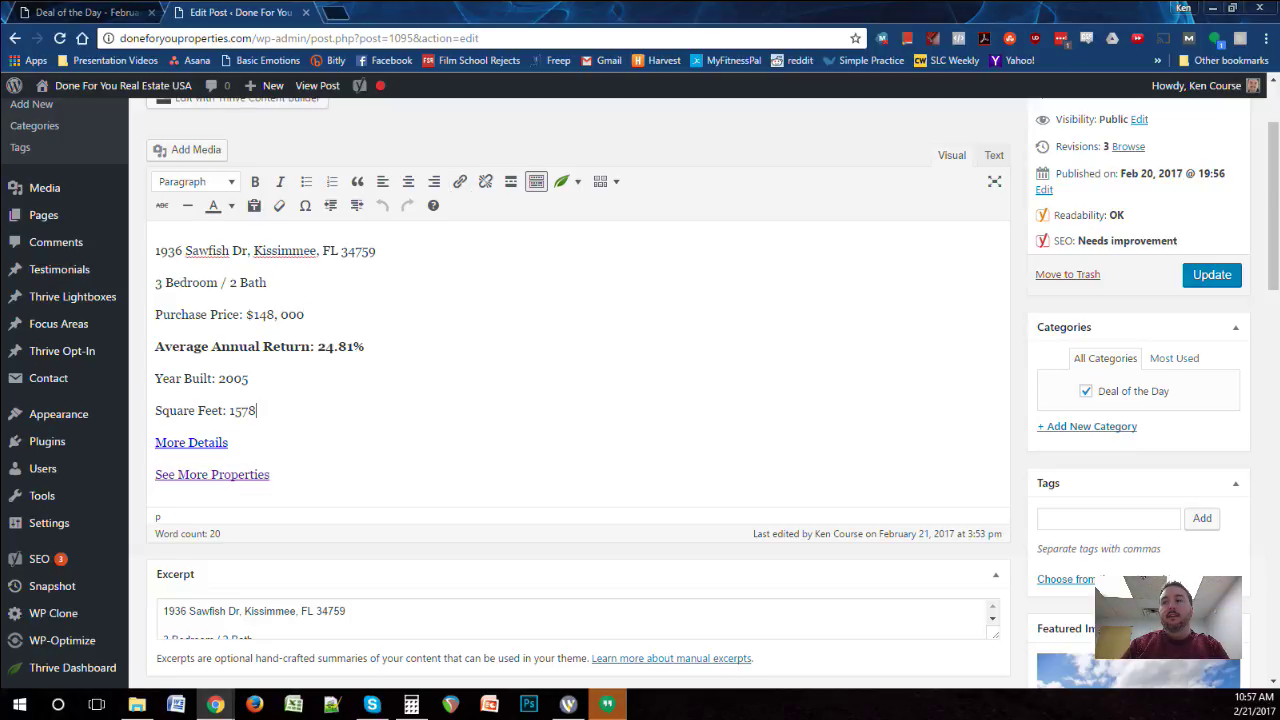
{"action": "left_click", "coordinate": [190, 442]}
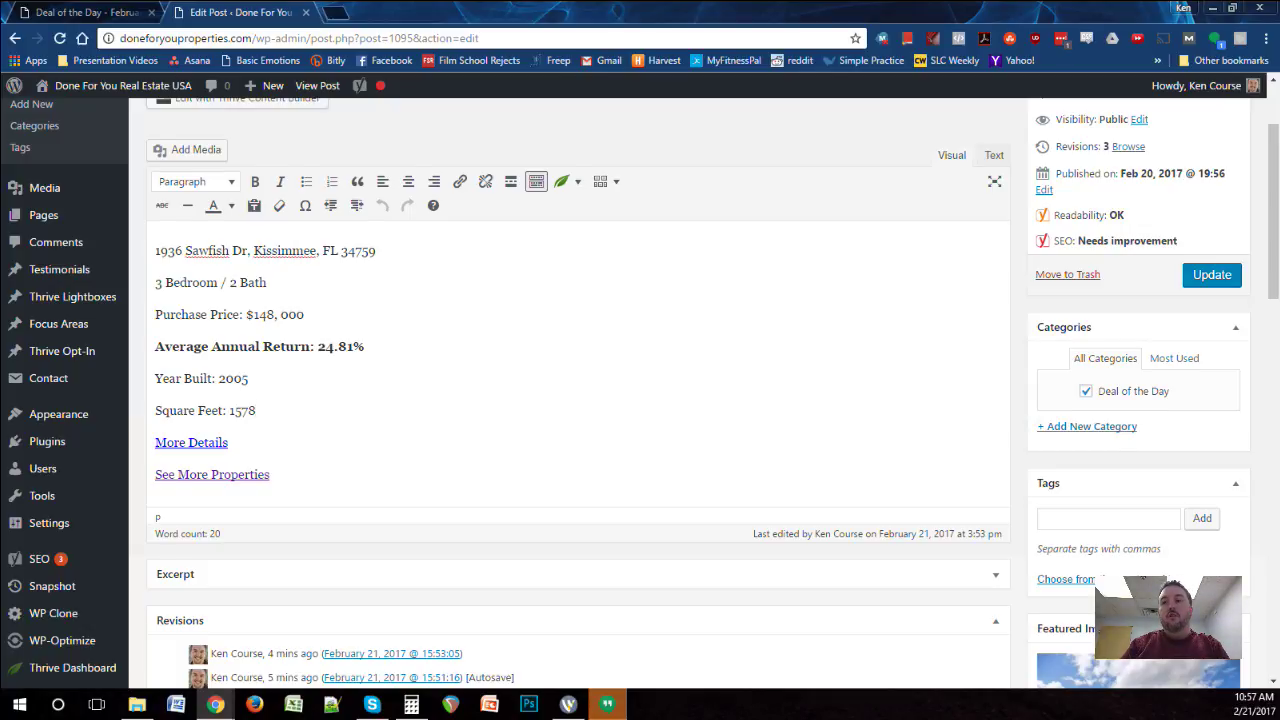
{"action": "scroll", "coordinate": [640, 400], "scroll_direction": "down", "scroll_amount": 2}
{"action": "scroll", "coordinate": [578, 400], "scroll_direction": "up", "scroll_amount": 3}
{"action": "scroll", "coordinate": [578, 400], "scroll_direction": "down", "scroll_amount": 3}
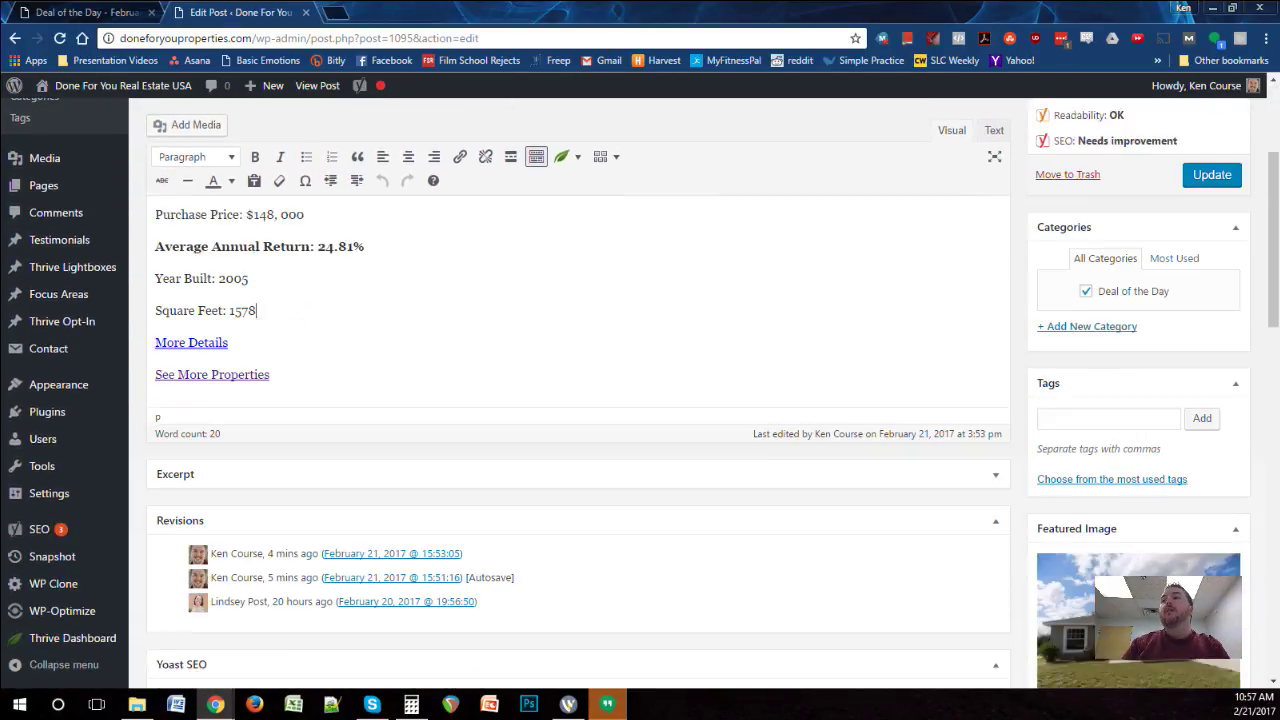
Step: Expand the Excerpt box, review the existing excerpt, and collapse it again
{"action": "left_click", "coordinate": [995, 441]}
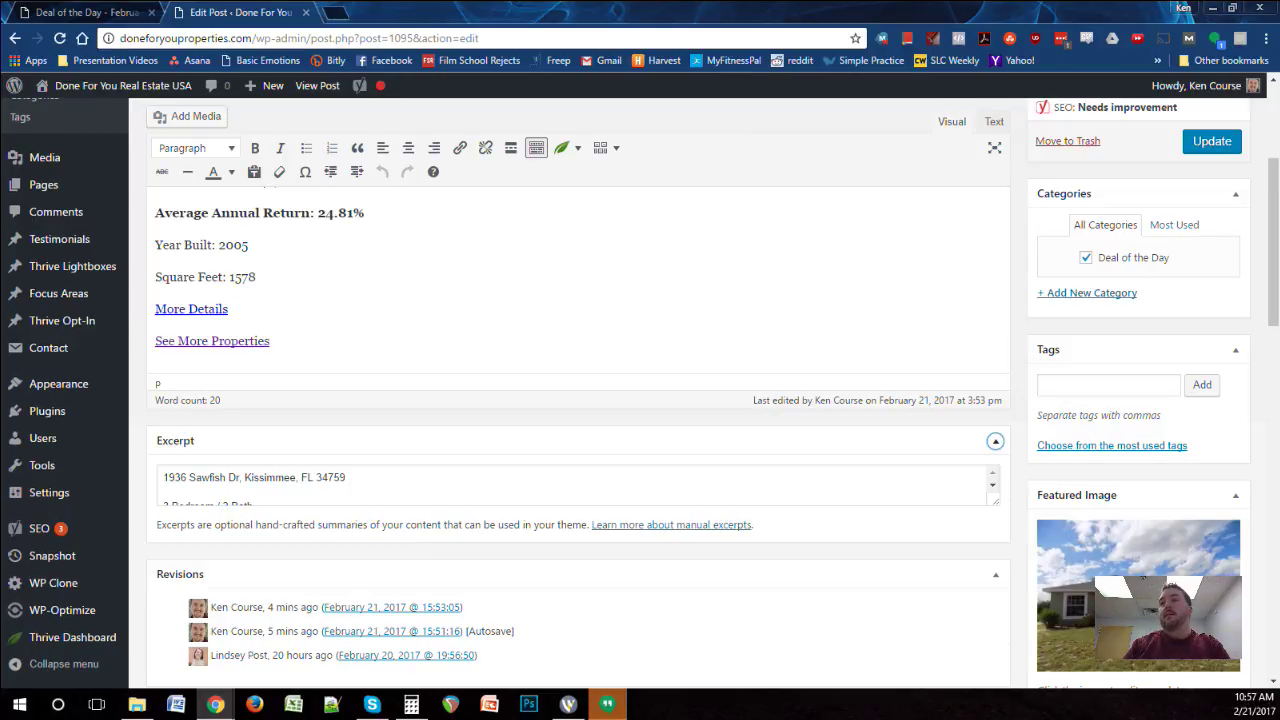
{"action": "scroll", "coordinate": [578, 400], "scroll_direction": "down", "scroll_amount": 2}
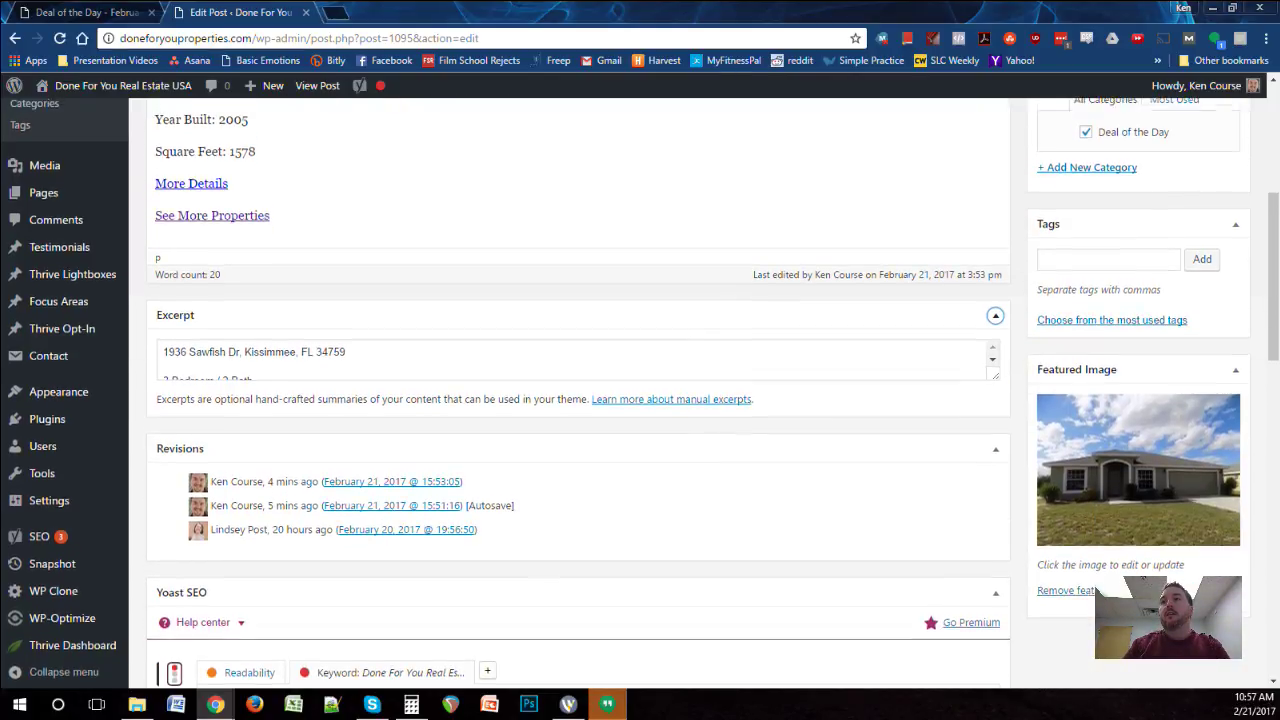
{"action": "scroll", "coordinate": [640, 395], "scroll_direction": "up", "scroll_amount": 3}
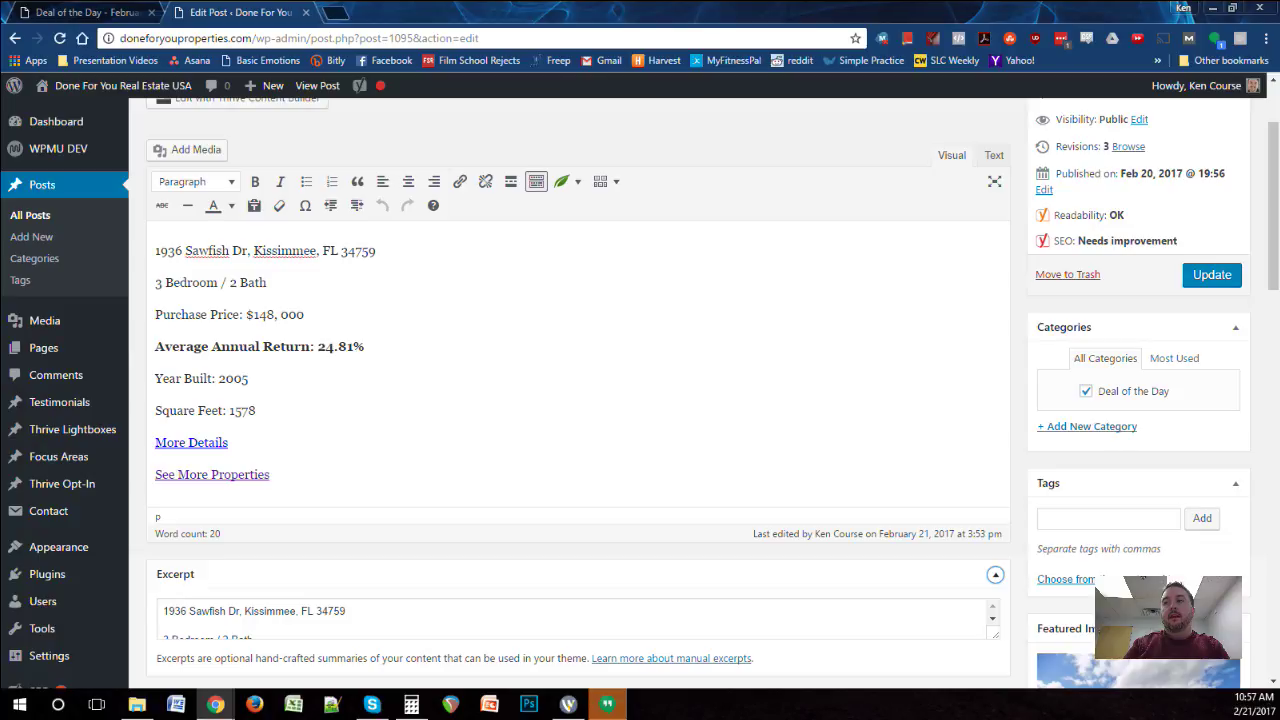
{"action": "scroll", "coordinate": [640, 395], "scroll_direction": "down", "scroll_amount": 3}
{"action": "left_click", "coordinate": [992, 352]}
{"action": "scroll", "coordinate": [992, 352], "scroll_direction": "down", "scroll_amount": 3}
{"action": "scroll", "coordinate": [992, 345], "scroll_direction": "up", "scroll_amount": 3}
{"action": "left_click", "coordinate": [995, 308]}
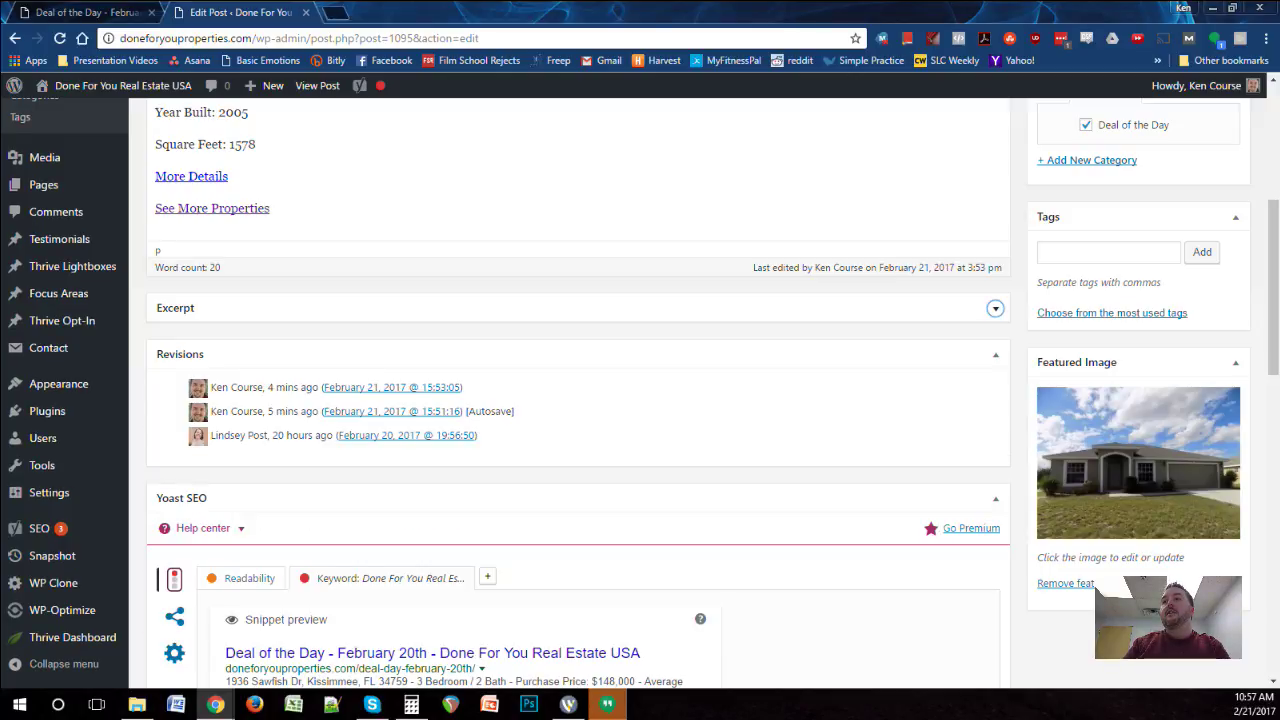
Step: Collapse the Revisions box and bring the Yoast SEO panel into view
{"action": "left_click", "coordinate": [995, 354]}
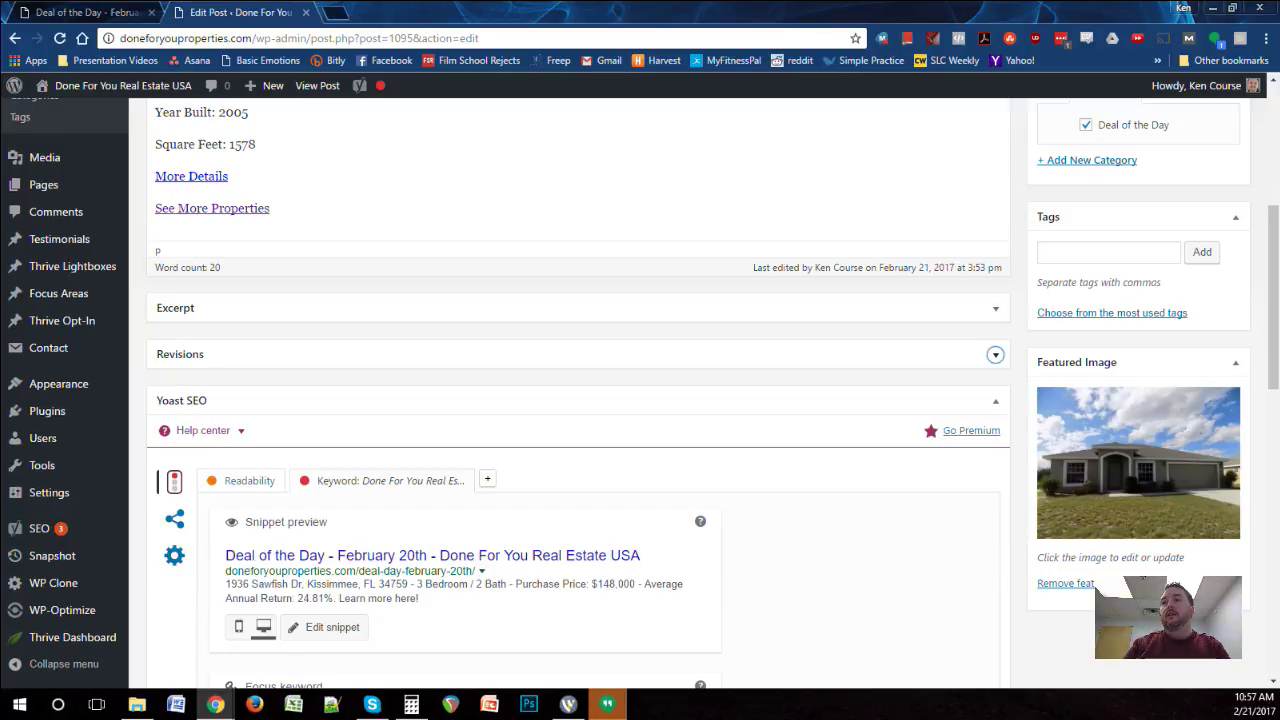
{"action": "scroll", "coordinate": [995, 354], "scroll_direction": "down", "scroll_amount": 1}
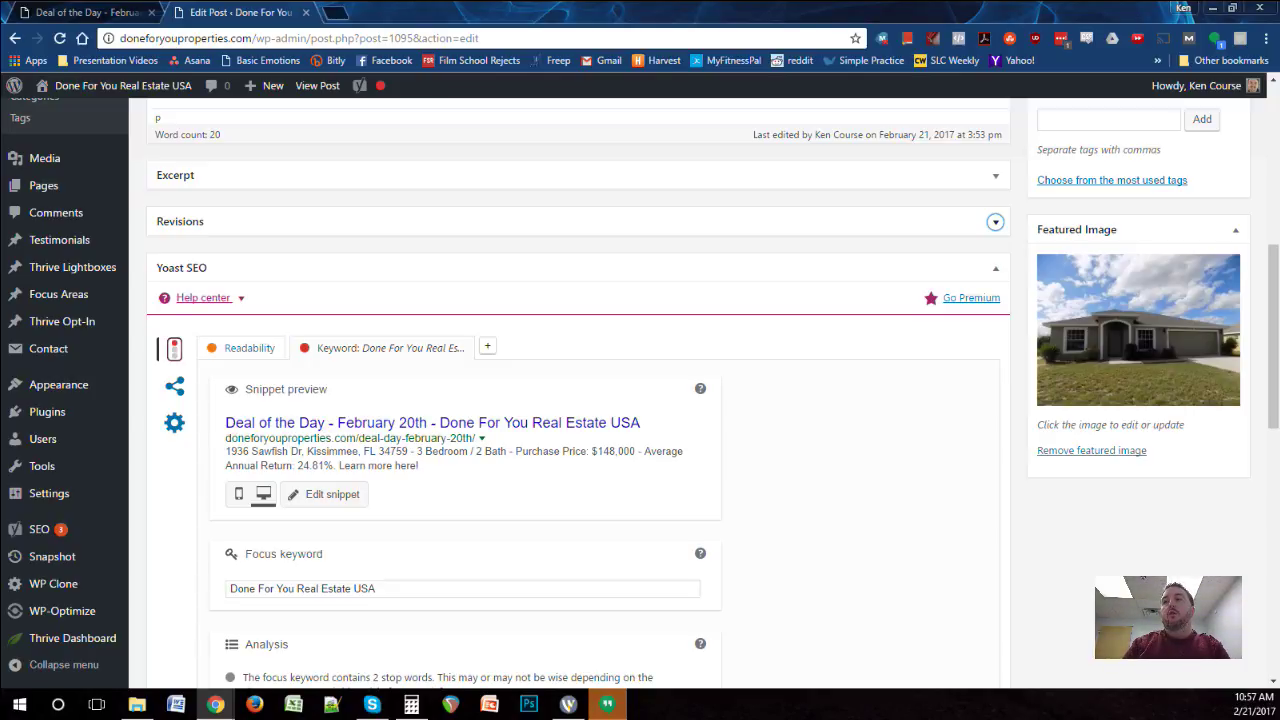
{"action": "scroll", "coordinate": [203, 297], "scroll_direction": "down", "scroll_amount": 1}
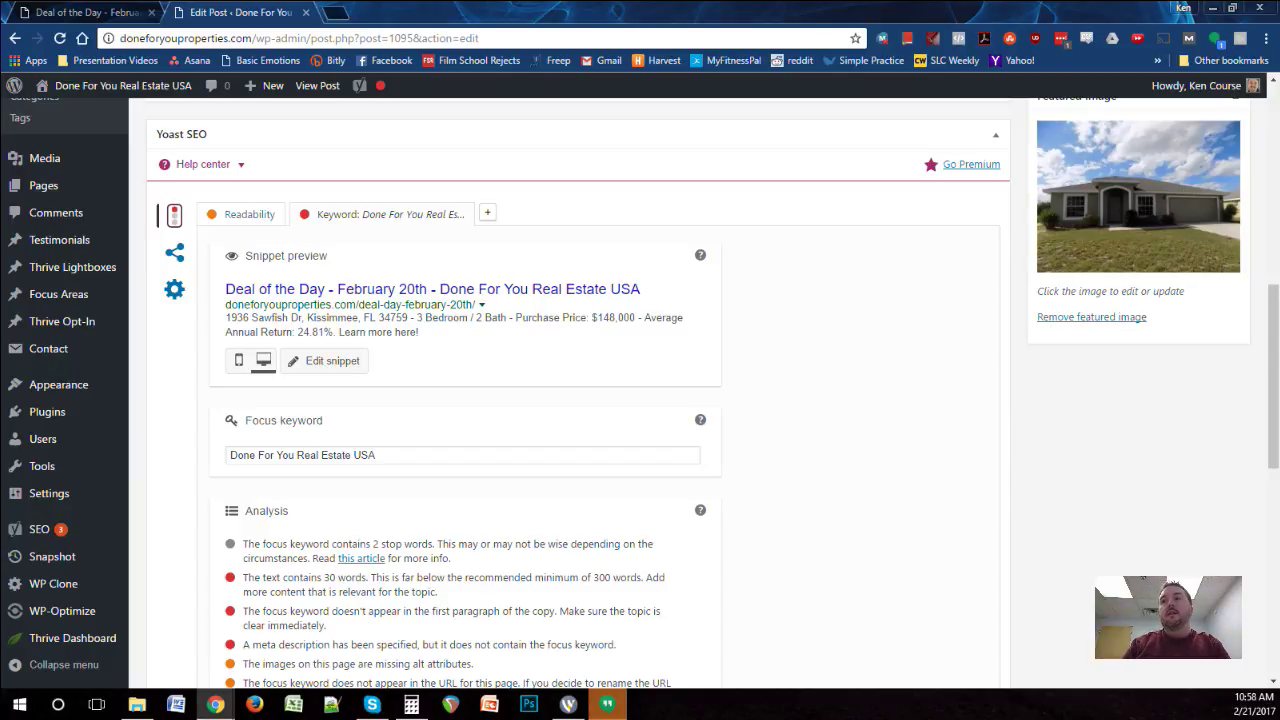
Step: Replace the Yoast focus keyword with the property street address copied from the meta description
{"action": "left_click", "coordinate": [325, 361]}
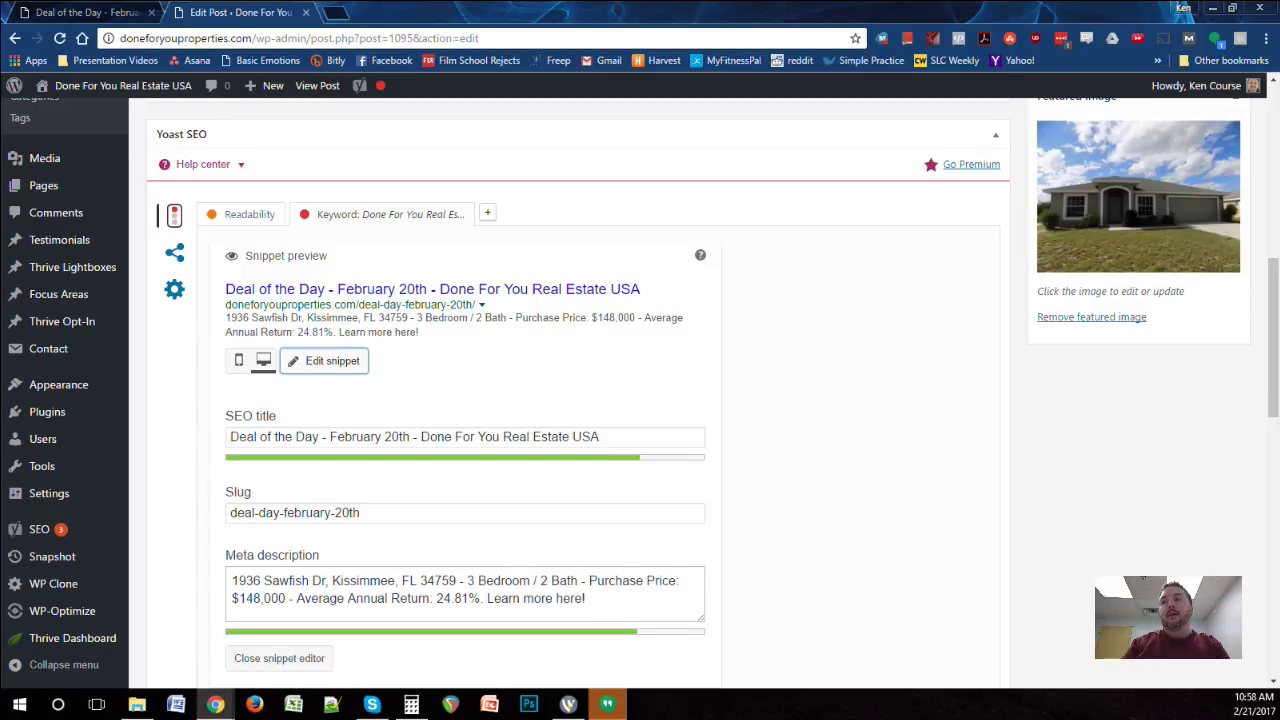
{"action": "scroll", "coordinate": [640, 400], "scroll_direction": "down", "scroll_amount": 3}
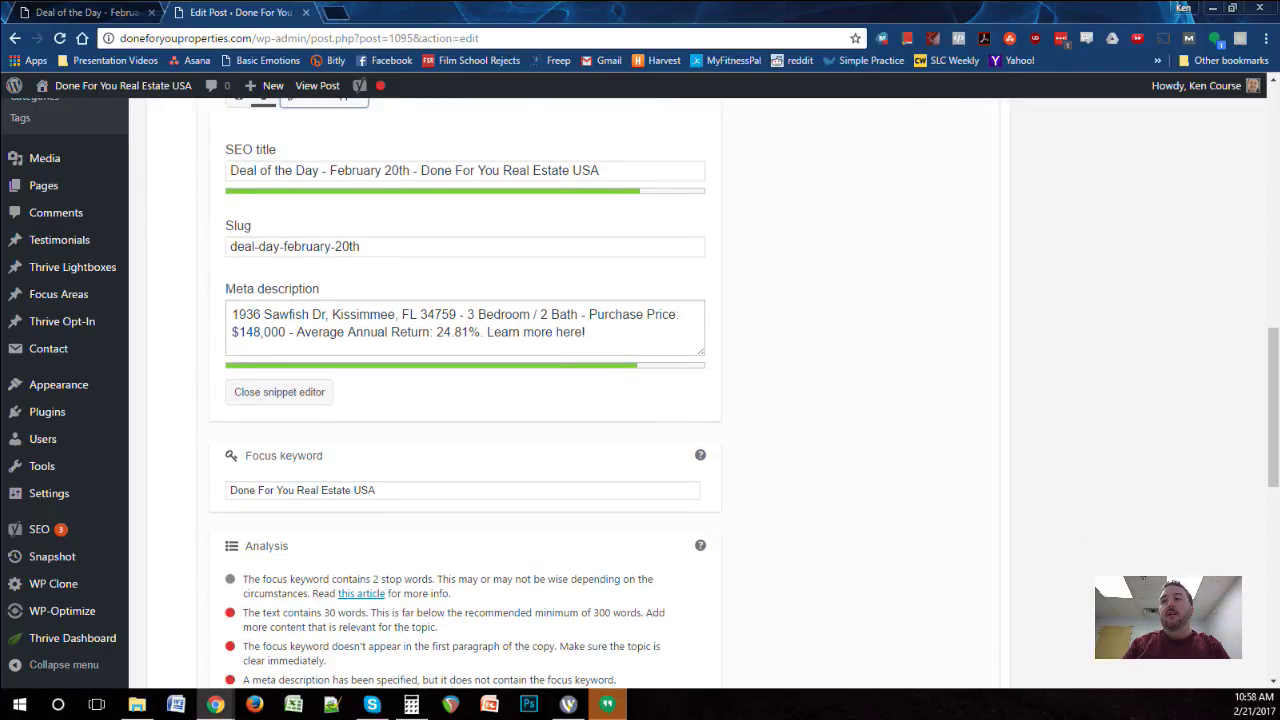
{"action": "scroll", "coordinate": [465, 390], "scroll_direction": "down", "scroll_amount": 2}
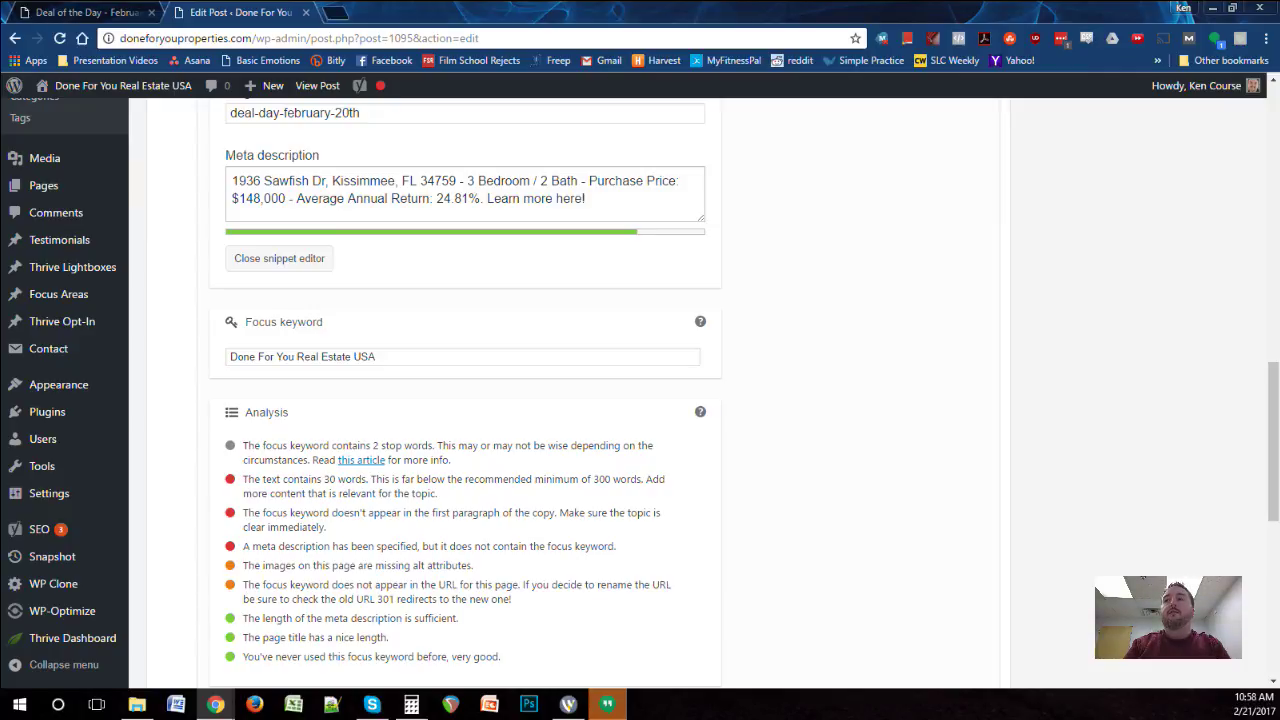
{"action": "scroll", "coordinate": [640, 400], "scroll_direction": "up", "scroll_amount": 3}
{"action": "scroll", "coordinate": [465, 400], "scroll_direction": "down", "scroll_amount": 2}
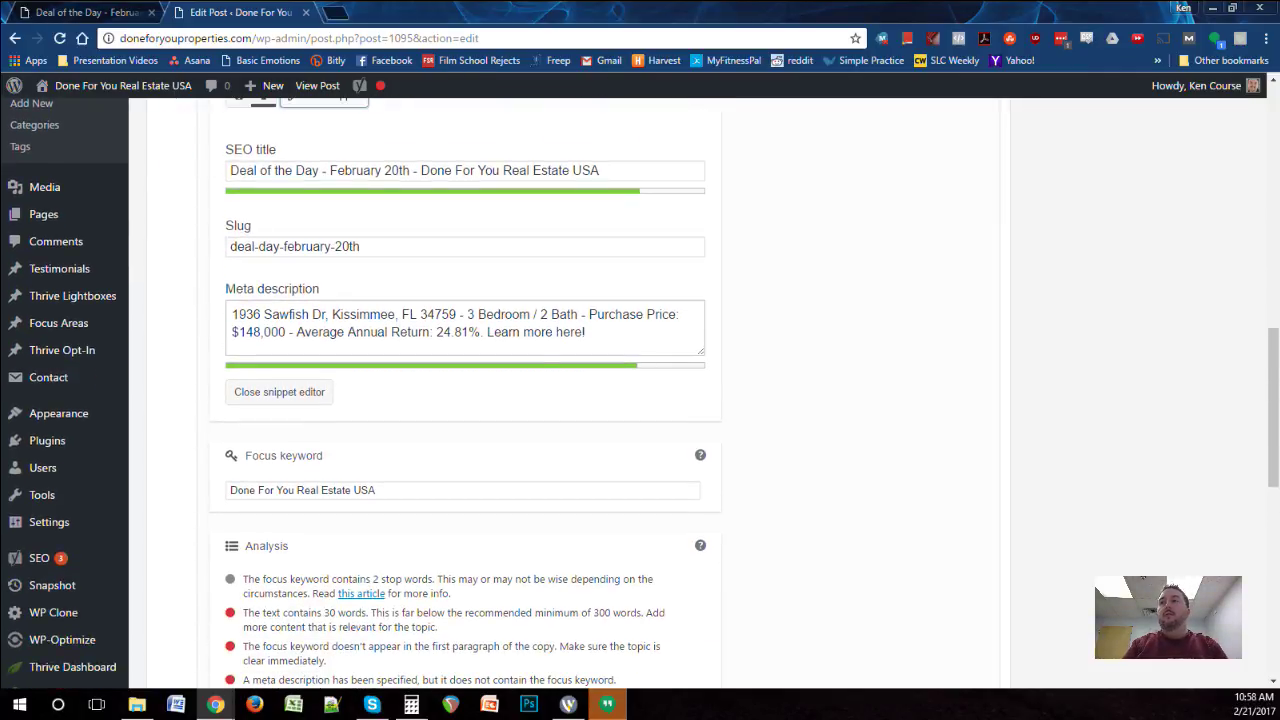
{"action": "left_click_drag", "start_coordinate": [232, 314], "coordinate": [456, 314]}
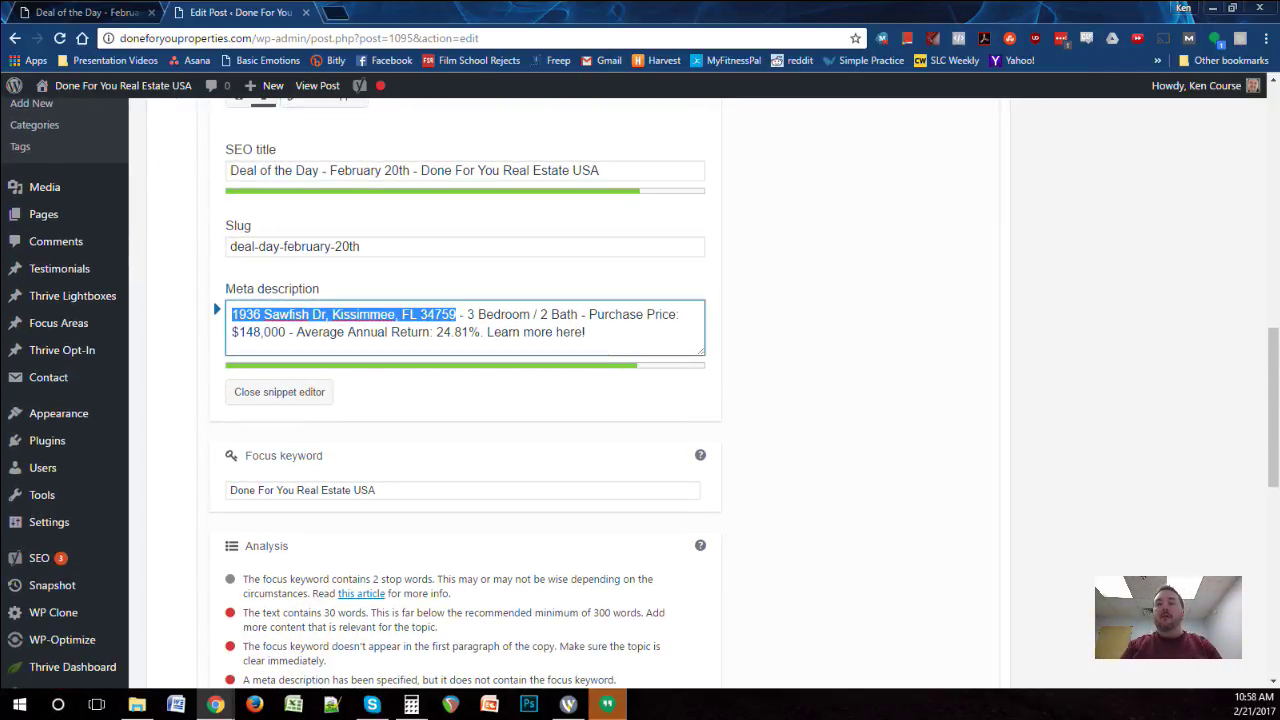
{"action": "key", "text": "ctrl+c"}
{"action": "triple_click", "coordinate": [300, 490]}
{"action": "key", "text": "ctrl+v"}
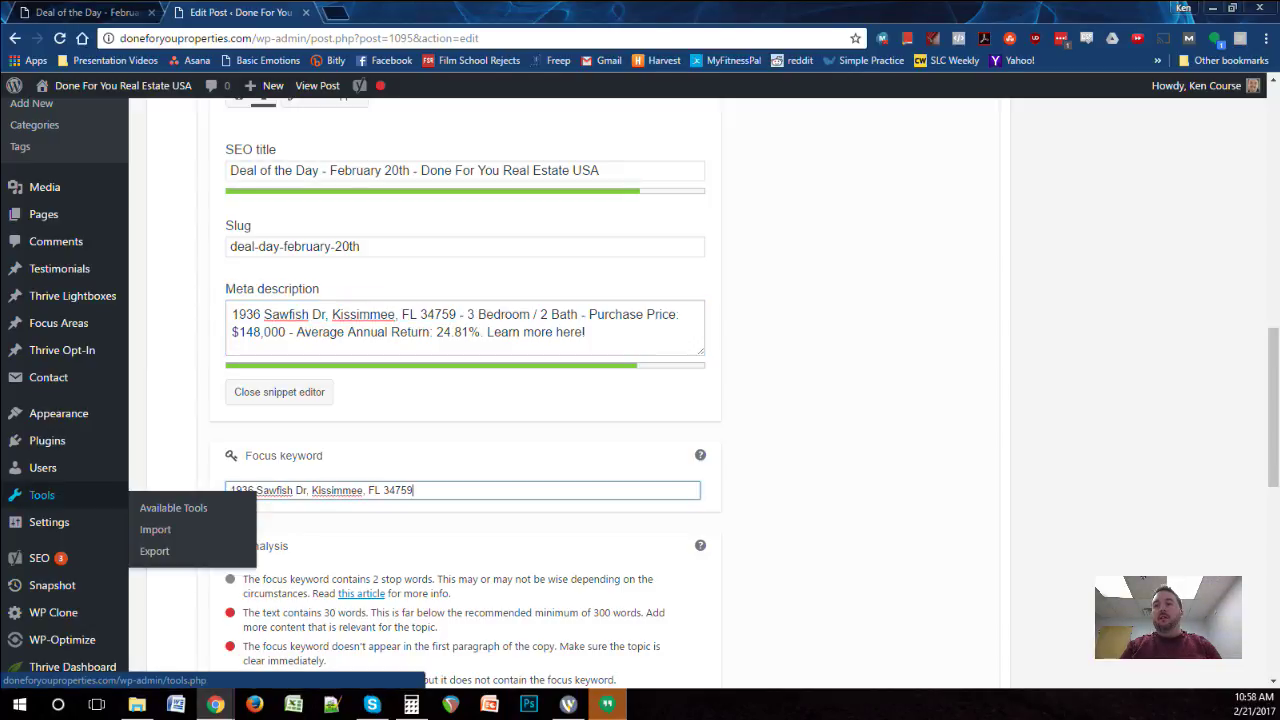
{"action": "scroll", "coordinate": [465, 400], "scroll_direction": "down", "scroll_amount": 2}
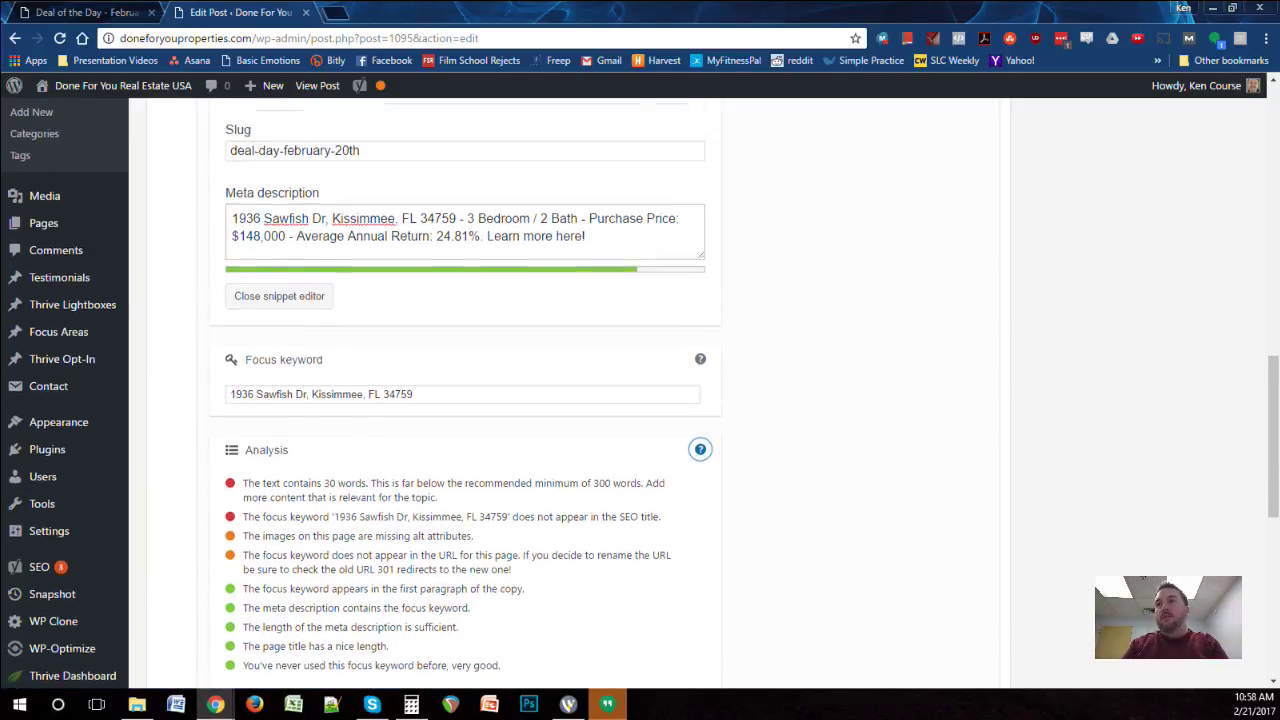
{"action": "scroll", "coordinate": [465, 400], "scroll_direction": "up", "scroll_amount": 6}
{"action": "scroll", "coordinate": [578, 390], "scroll_direction": "up", "scroll_amount": 12}
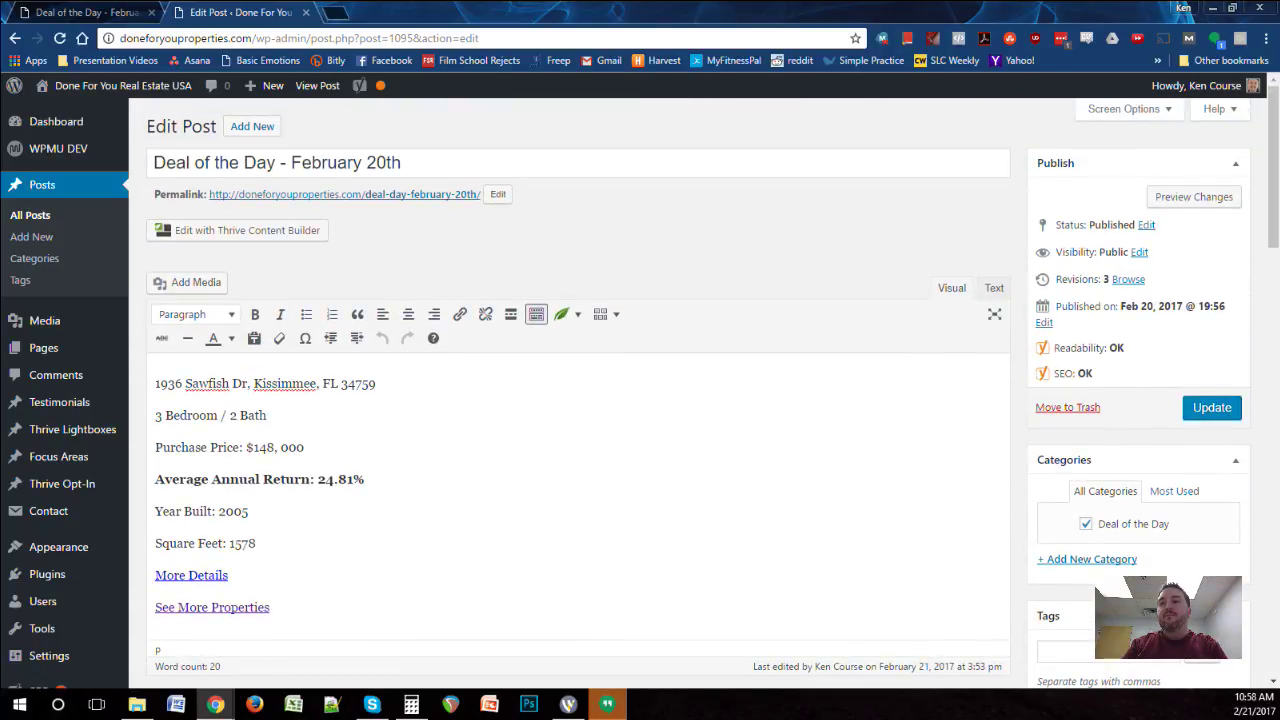
Step: Copy the listing's first four lines: address, bedrooms, price and return
{"action": "left_click_drag", "start_coordinate": [365, 480], "coordinate": [155, 383]}
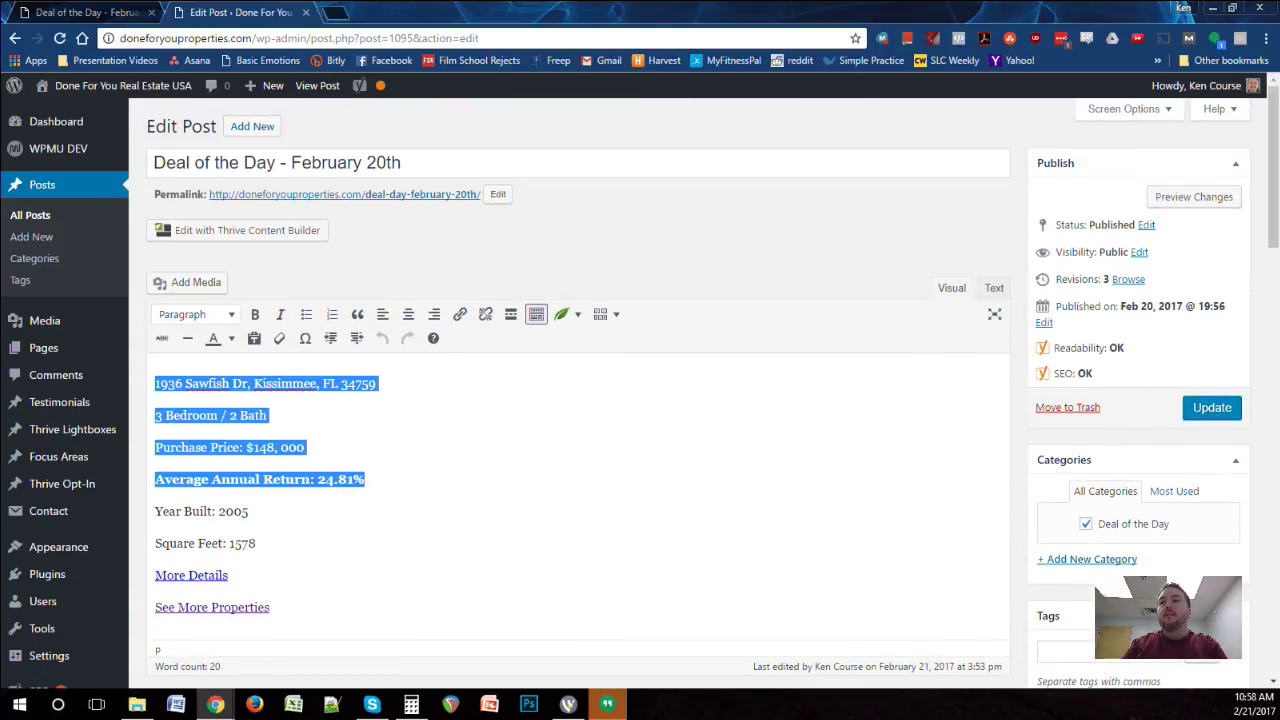
{"action": "right_click", "coordinate": [214, 376]}
{"action": "left_click", "coordinate": [243, 411]}
{"action": "scroll", "coordinate": [578, 400], "scroll_direction": "down", "scroll_amount": 5}
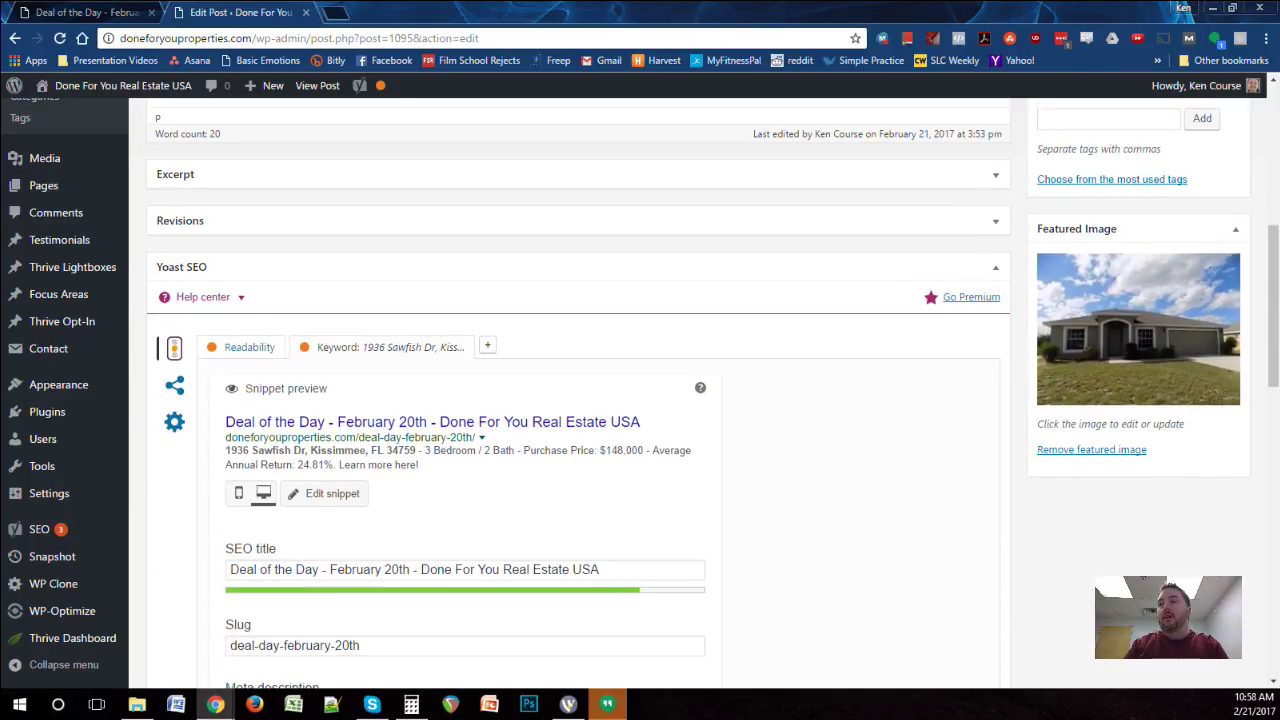
{"action": "scroll", "coordinate": [578, 400], "scroll_direction": "down", "scroll_amount": 8}
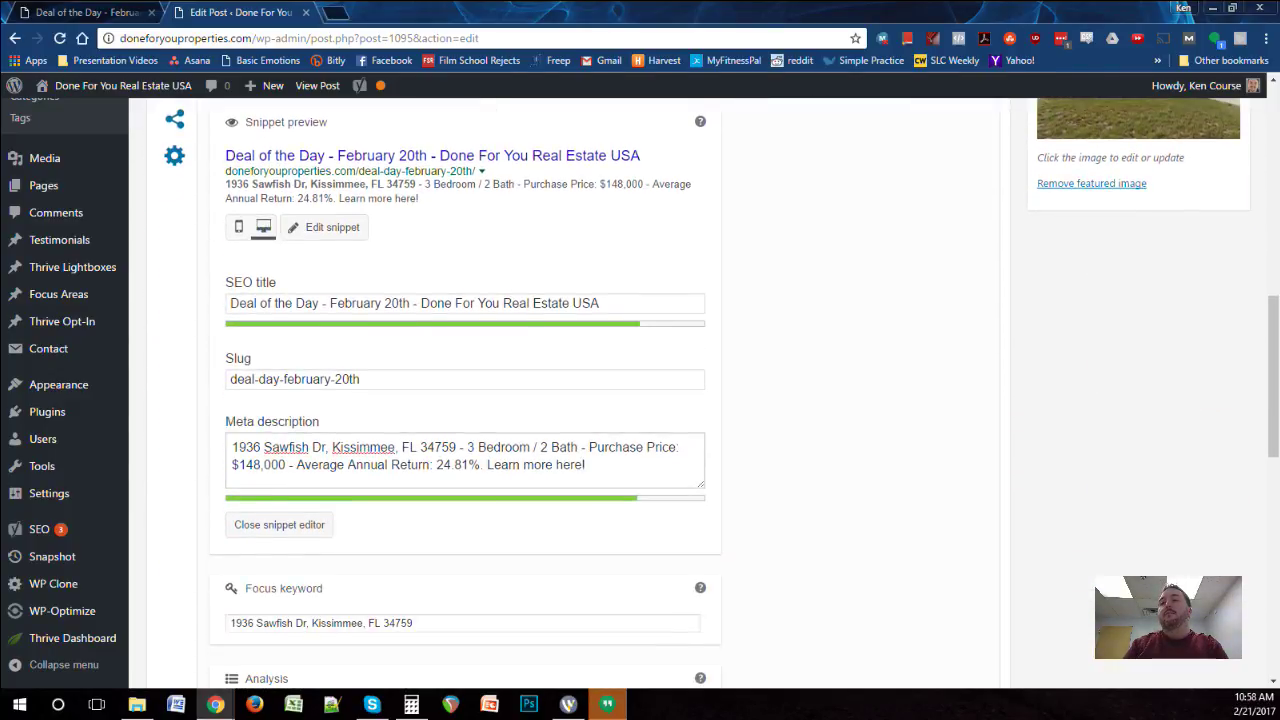
{"action": "scroll", "coordinate": [578, 400], "scroll_direction": "up", "scroll_amount": 10}
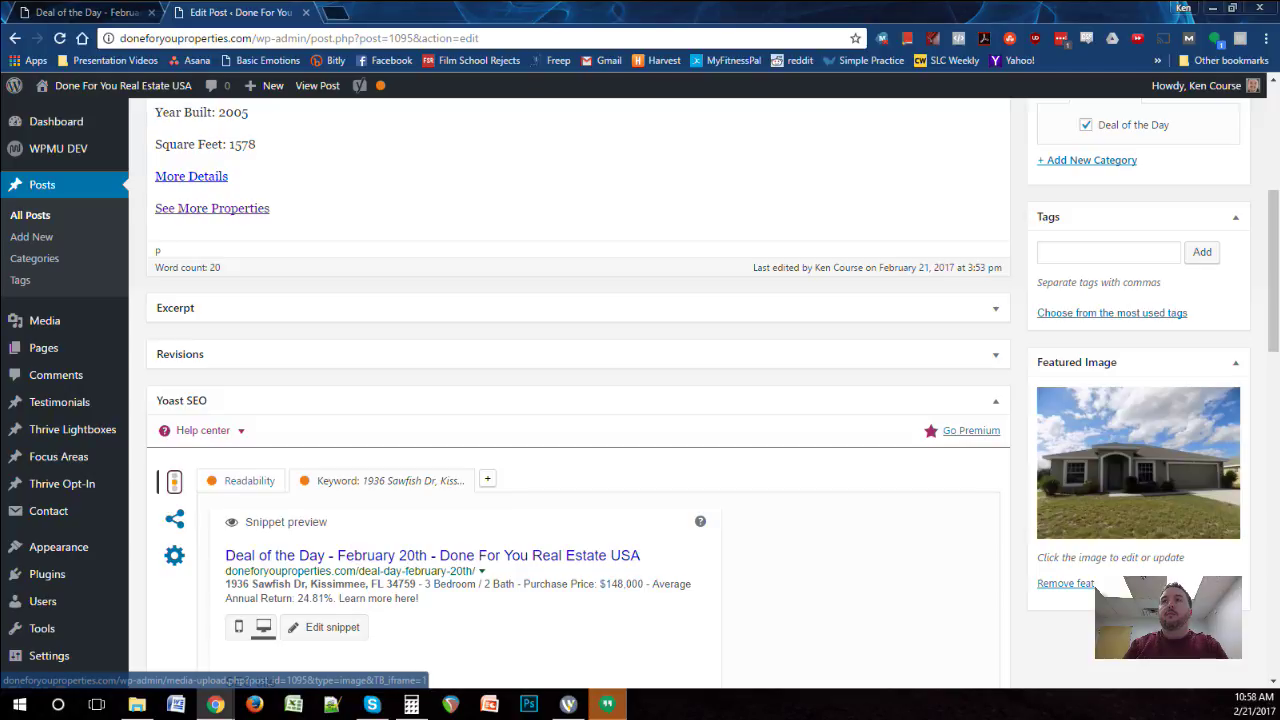
Step: Glance at the published Deal of the Day page, then go back to the post editor
{"action": "left_click", "coordinate": [85, 12]}
{"action": "scroll", "coordinate": [640, 400], "scroll_direction": "up", "scroll_amount": 8}
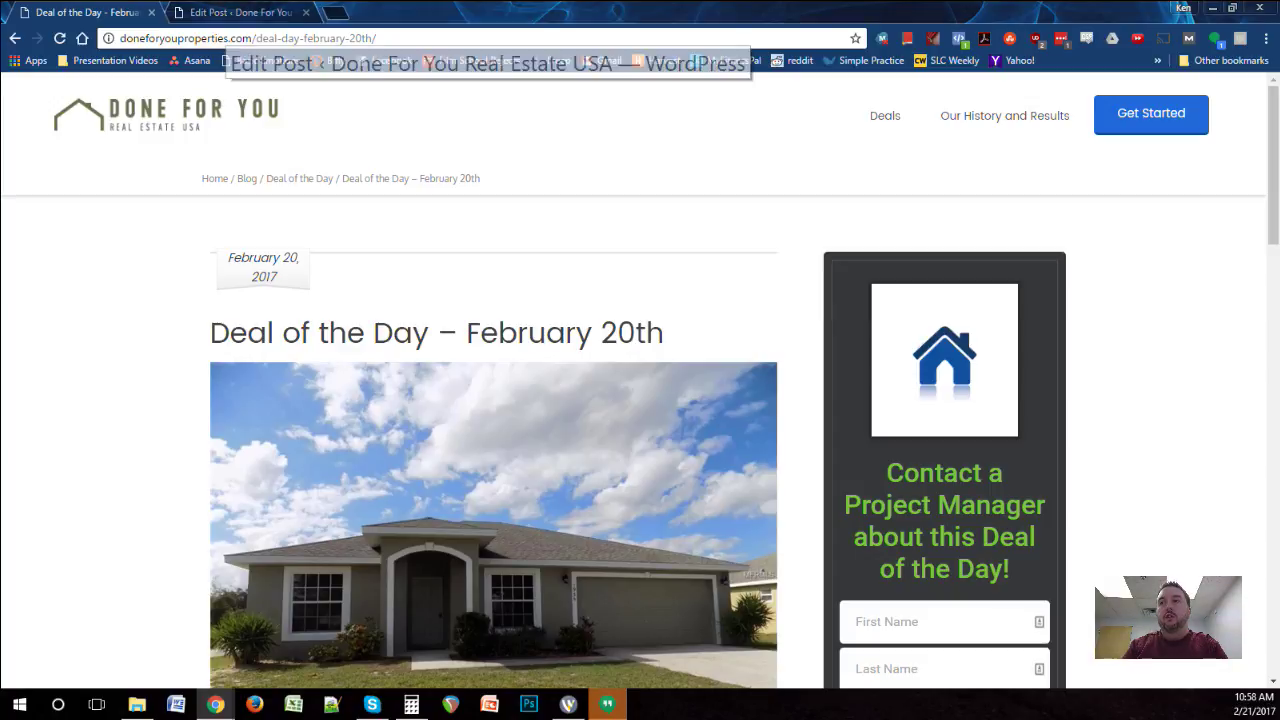
{"action": "left_click", "coordinate": [240, 12]}
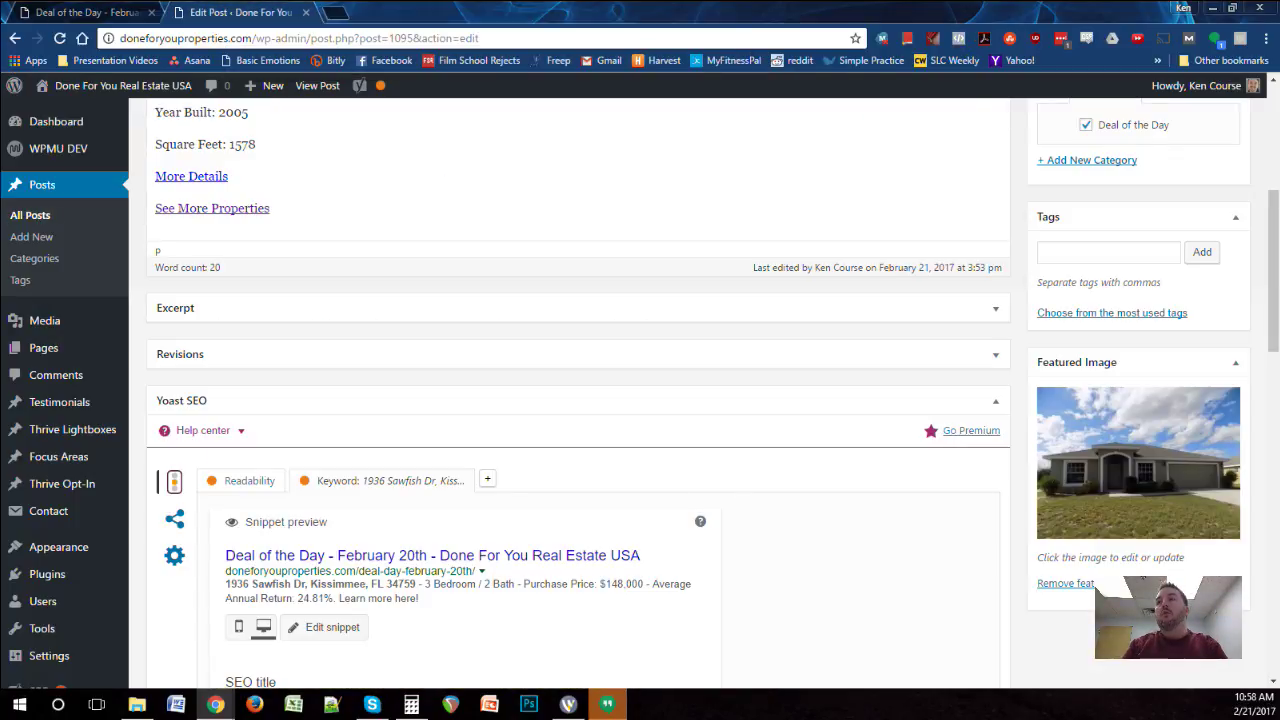
{"action": "scroll", "coordinate": [459, 322], "scroll_direction": "up", "scroll_amount": 4}
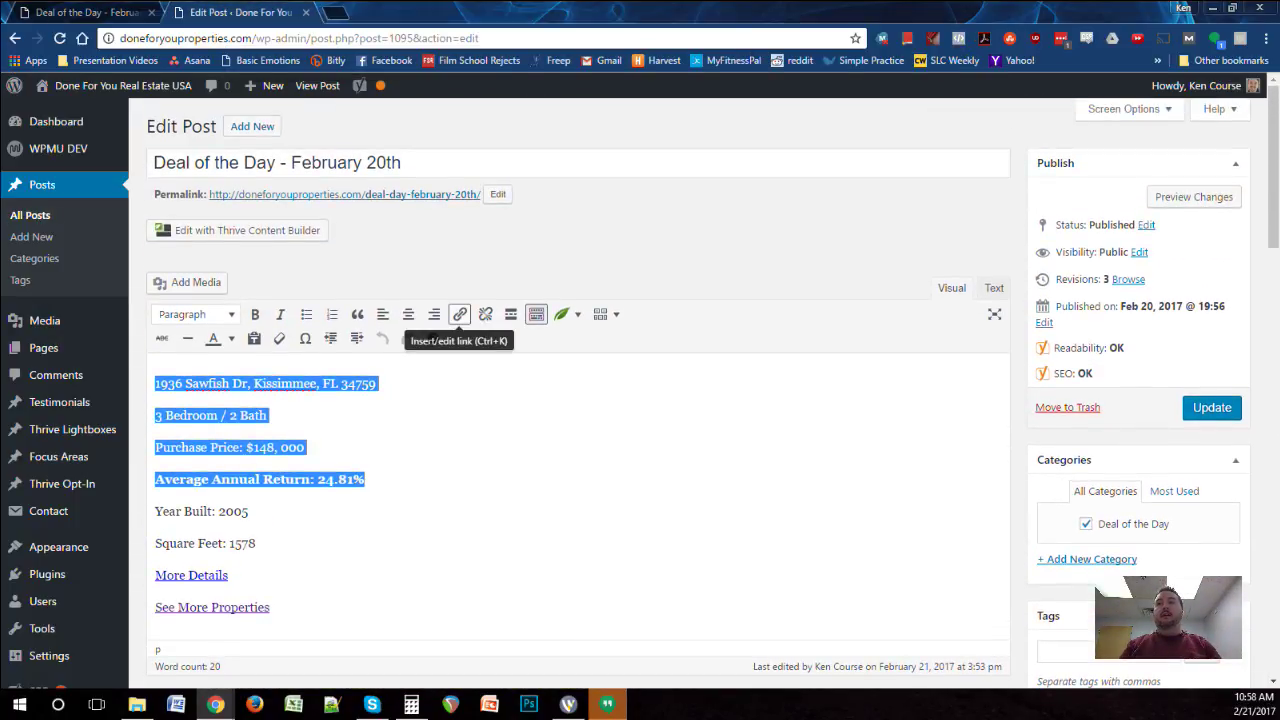
Step: Open a blank Add New Post page in a new browser tab
{"action": "right_click", "coordinate": [38, 238]}
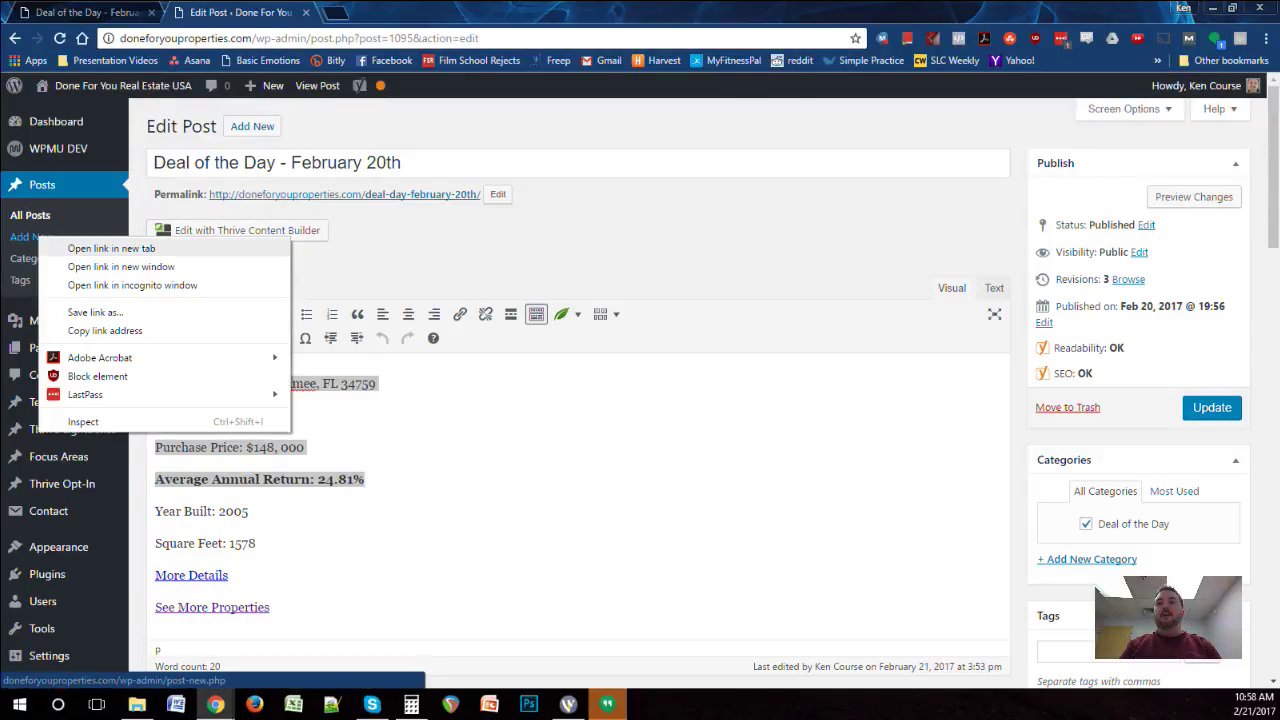
{"action": "left_click", "coordinate": [111, 248]}
{"action": "left_click", "coordinate": [360, 12]}
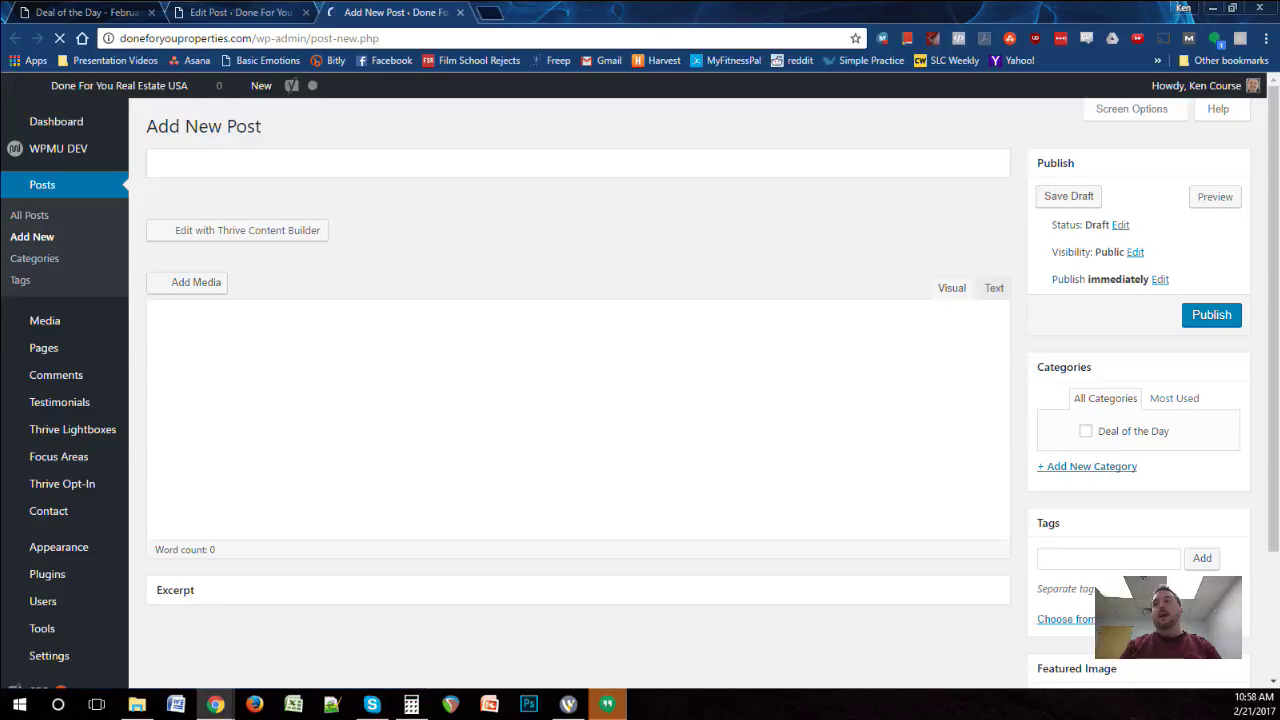
Step: Title the new post 'Deal of the Day - February 21st'
{"action": "mouse_move", "coordinate": [265, 85]}
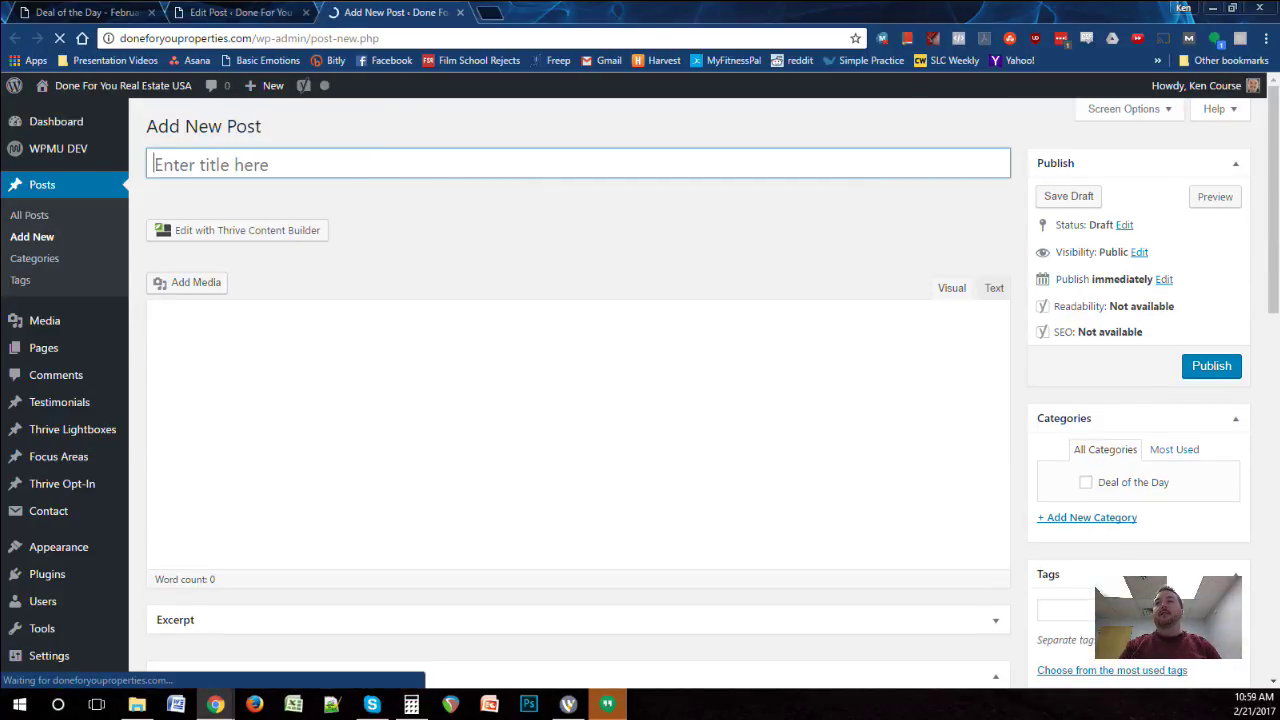
{"action": "key", "text": "ctrl+shift+Tab"}
{"action": "key", "text": "ctrl+Tab"}
{"action": "type", "text": "D"}
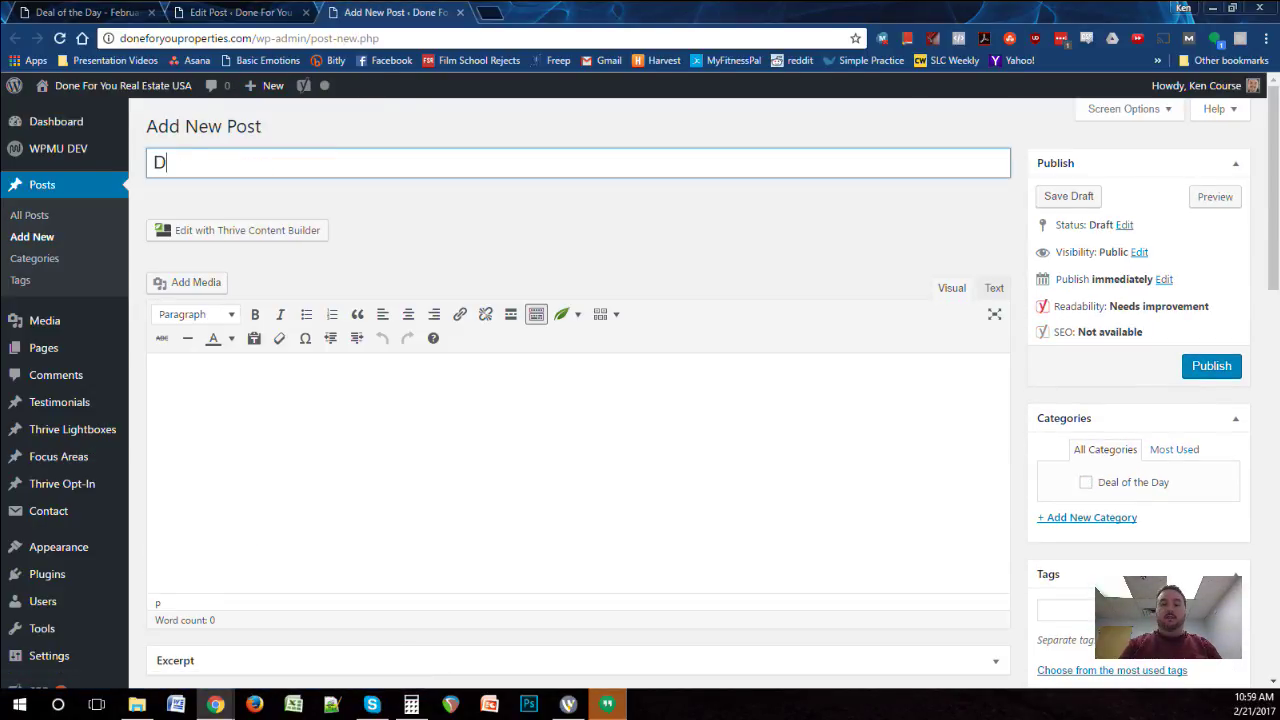
{"action": "type", "text": "eal of the Day - Feb"}
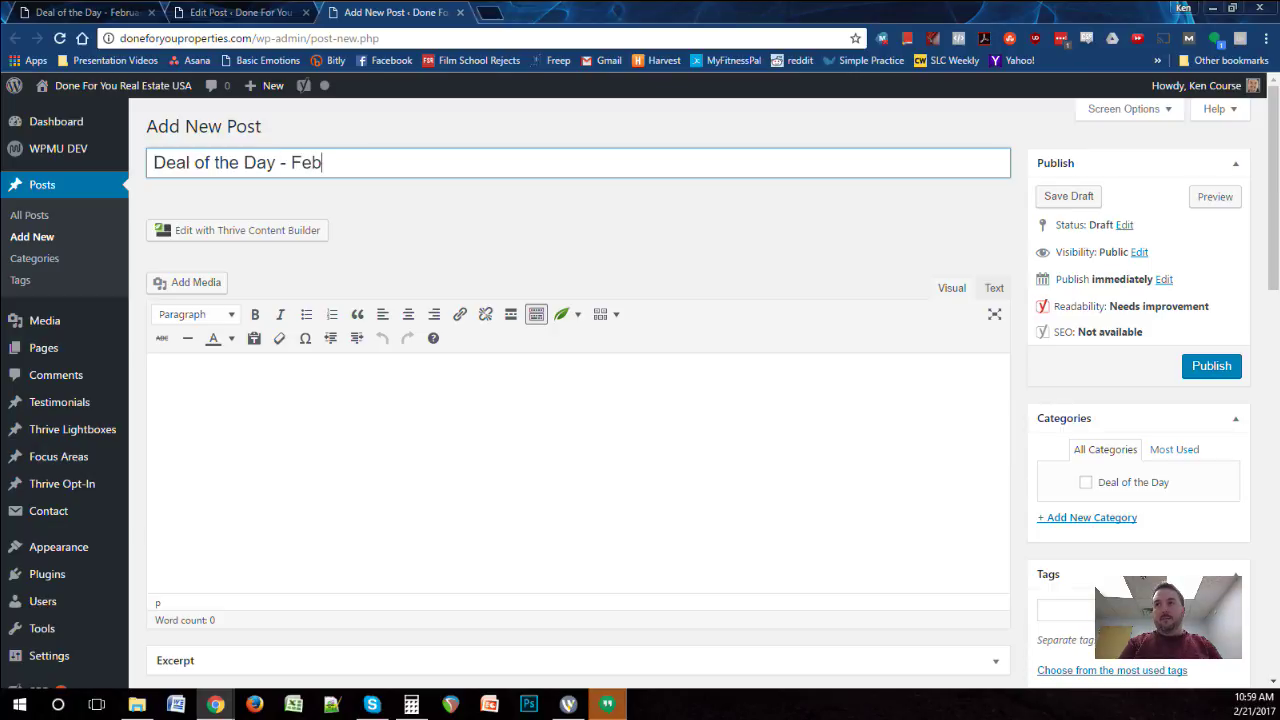
{"action": "type", "text": "ruary 21st"}
Step: Copy the full February 20th listing and paste it into the new post's body
{"action": "key", "text": "ctrl+shift+Tab"}
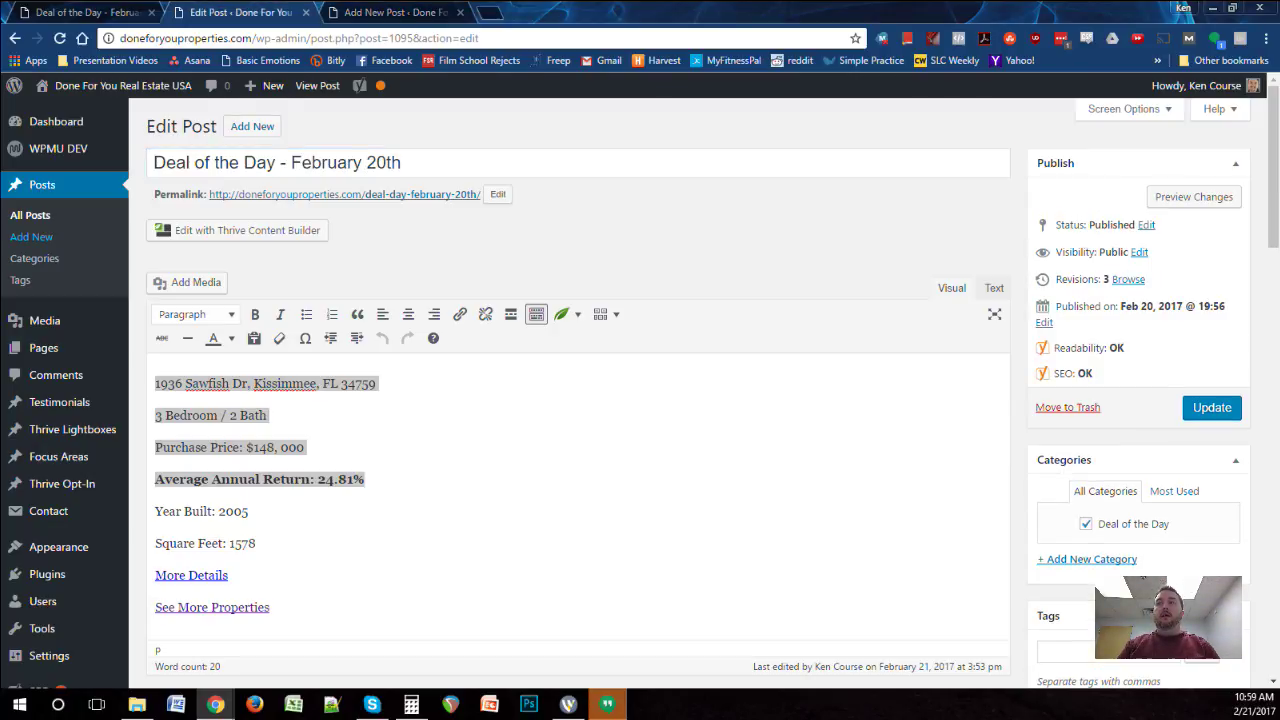
{"action": "key", "text": "ctrl+a"}
{"action": "key", "text": "ctrl+c"}
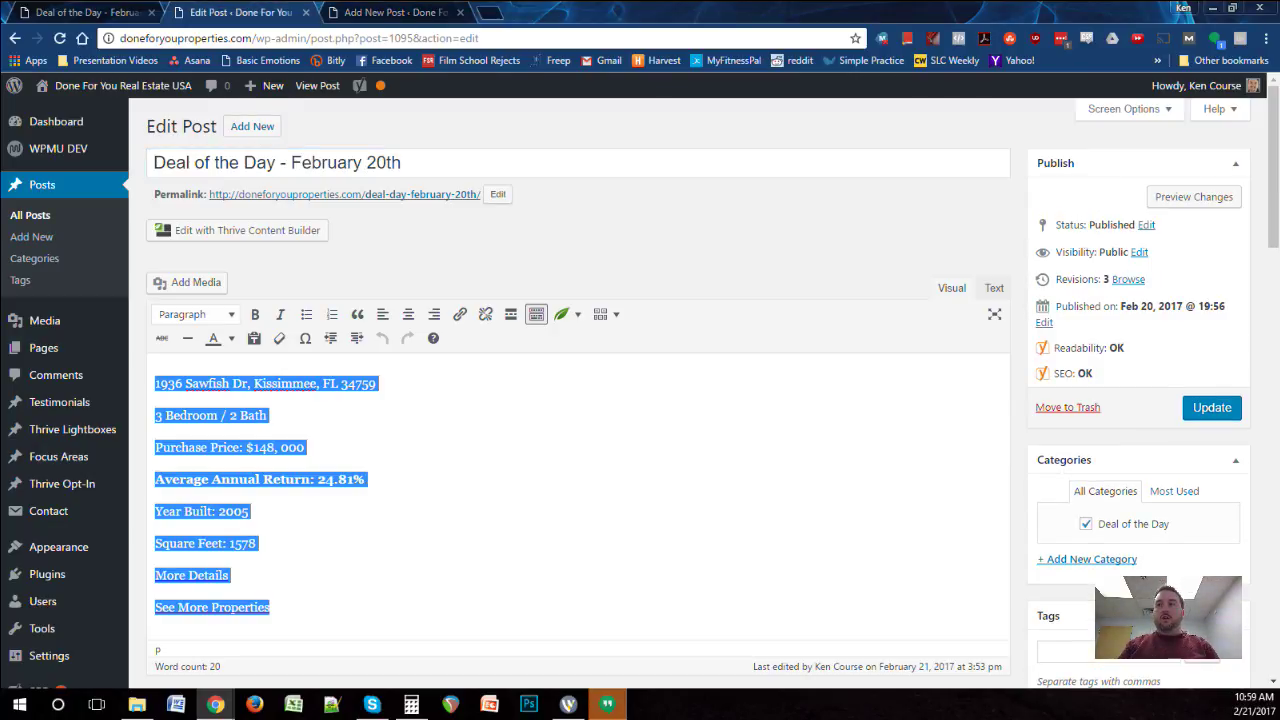
{"action": "key", "text": "ctrl+Tab"}
{"action": "key", "text": "Tab"}
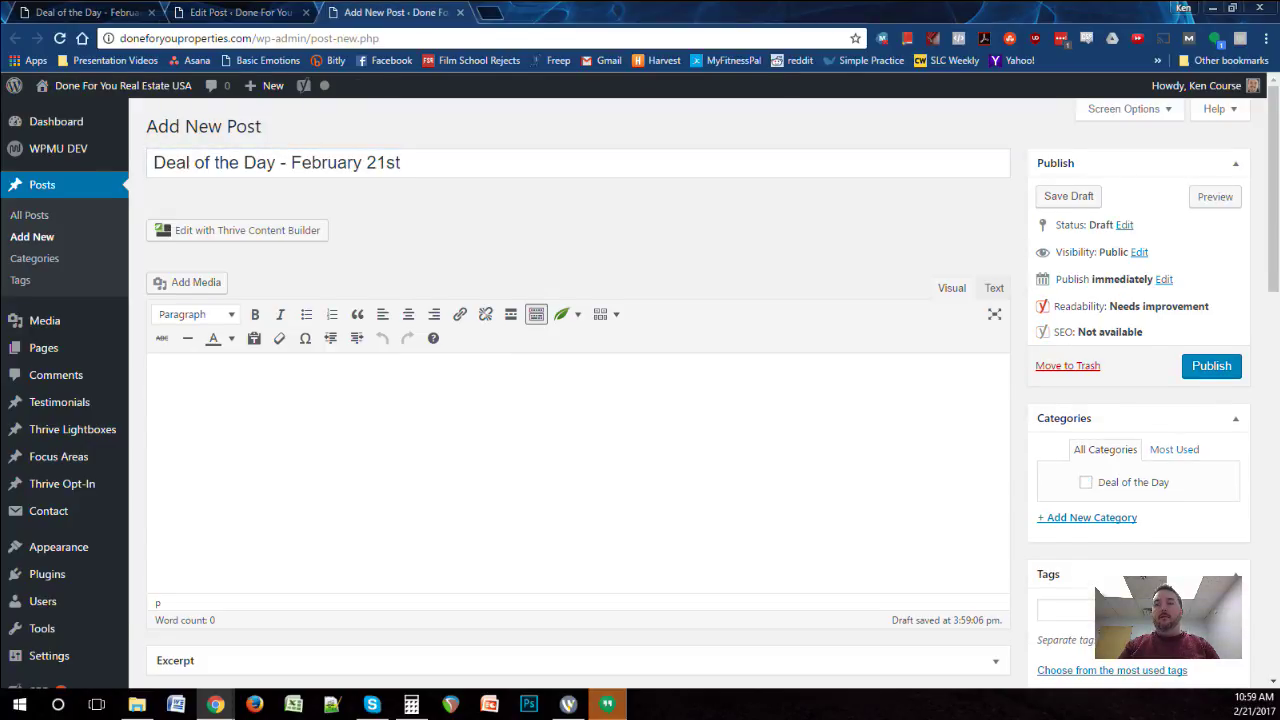
{"action": "key", "text": "ctrl+v"}
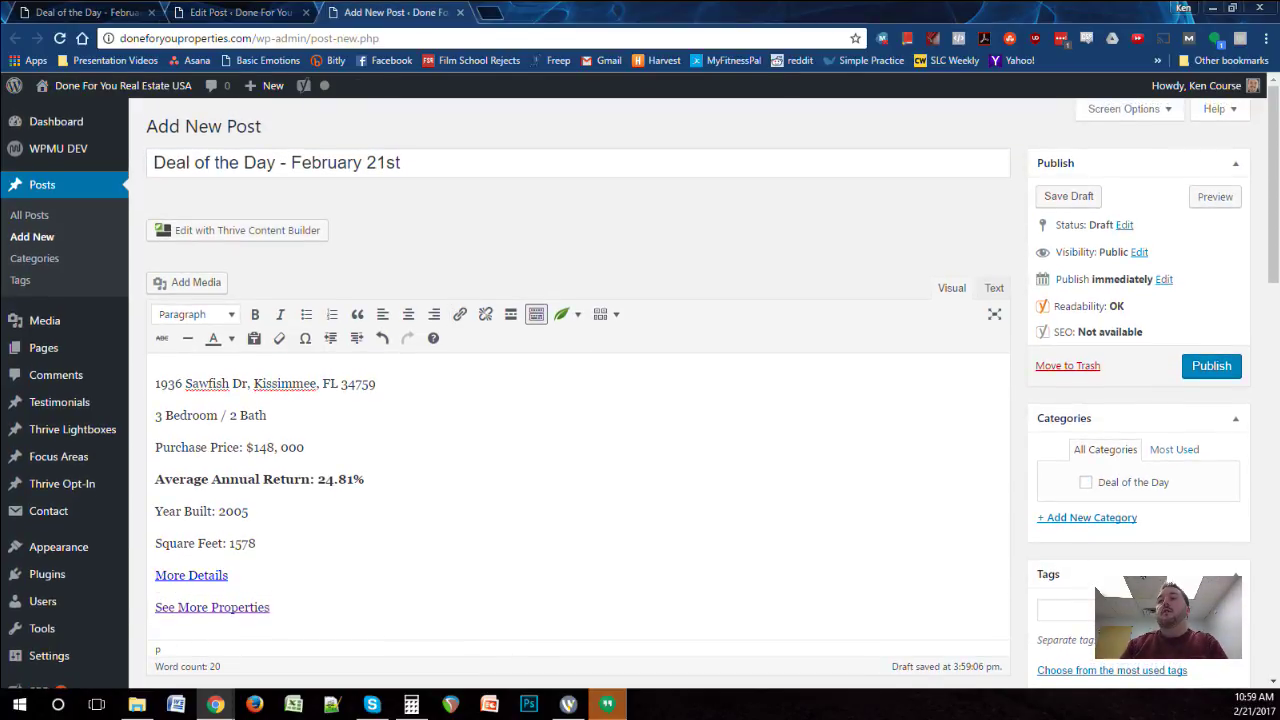
Step: Select the '3 Bedroom / 2 Bath' line, then clear the selection so the draft autosaves
{"action": "left_click", "coordinate": [267, 415]}
{"action": "left_click_drag", "start_coordinate": [267, 415], "coordinate": [155, 415]}
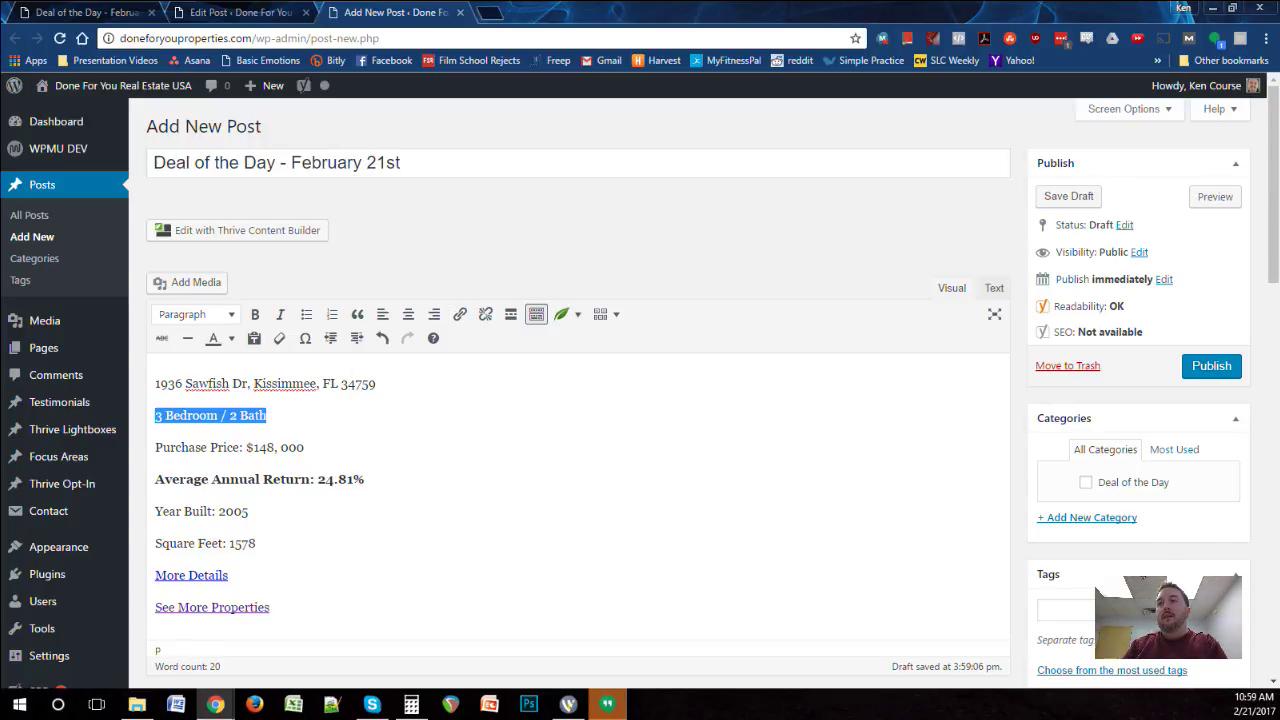
{"action": "left_click", "coordinate": [260, 479]}
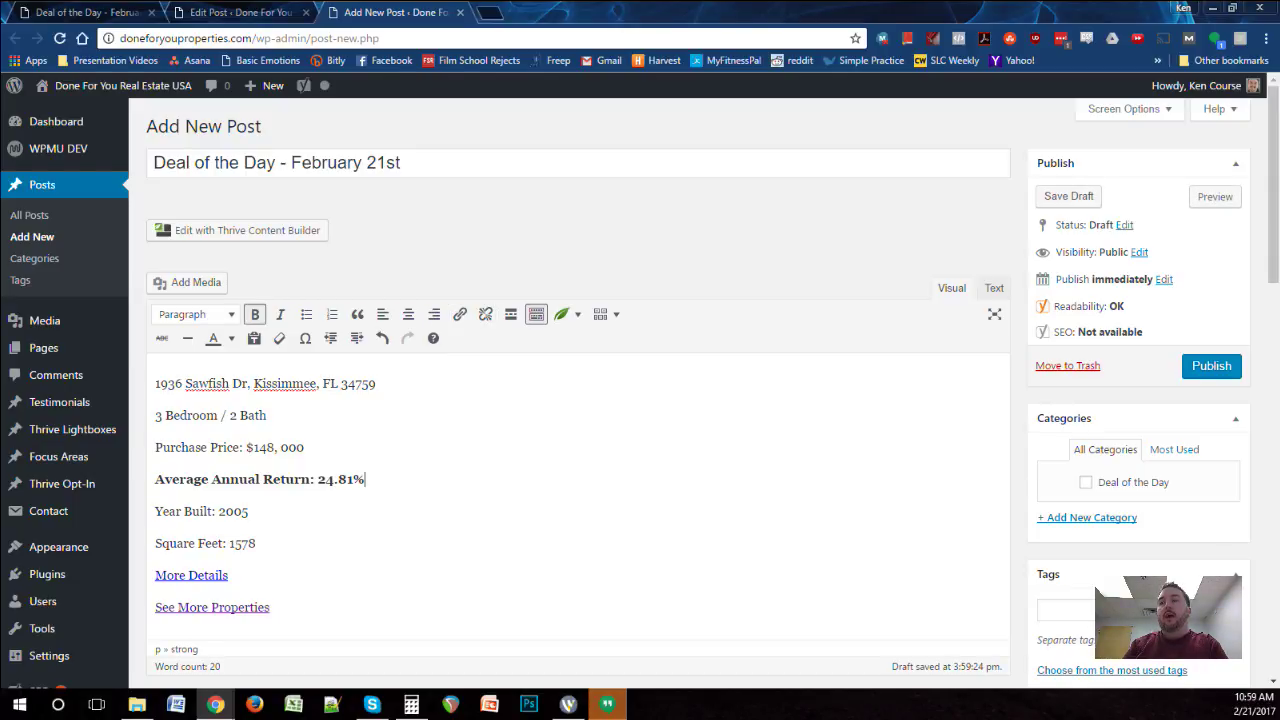
{"action": "scroll", "coordinate": [578, 400], "scroll_direction": "down", "scroll_amount": 2}
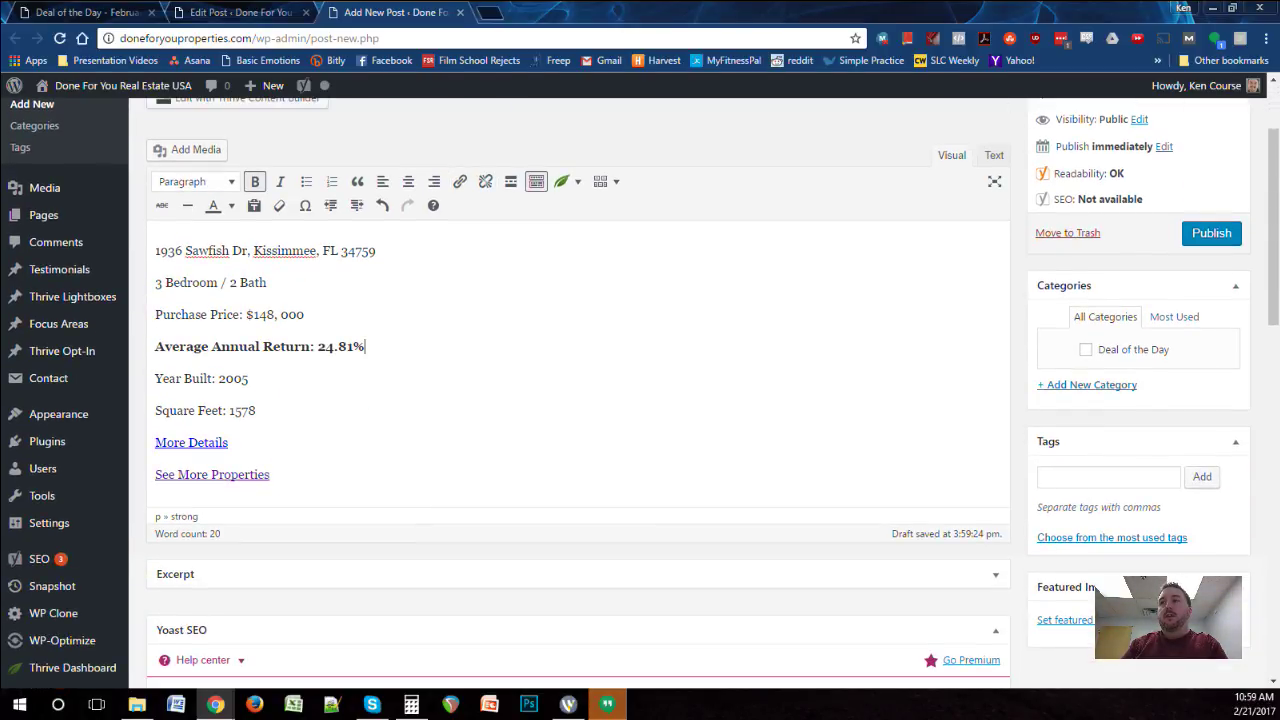
{"action": "scroll", "coordinate": [578, 400], "scroll_direction": "up", "scroll_amount": 2}
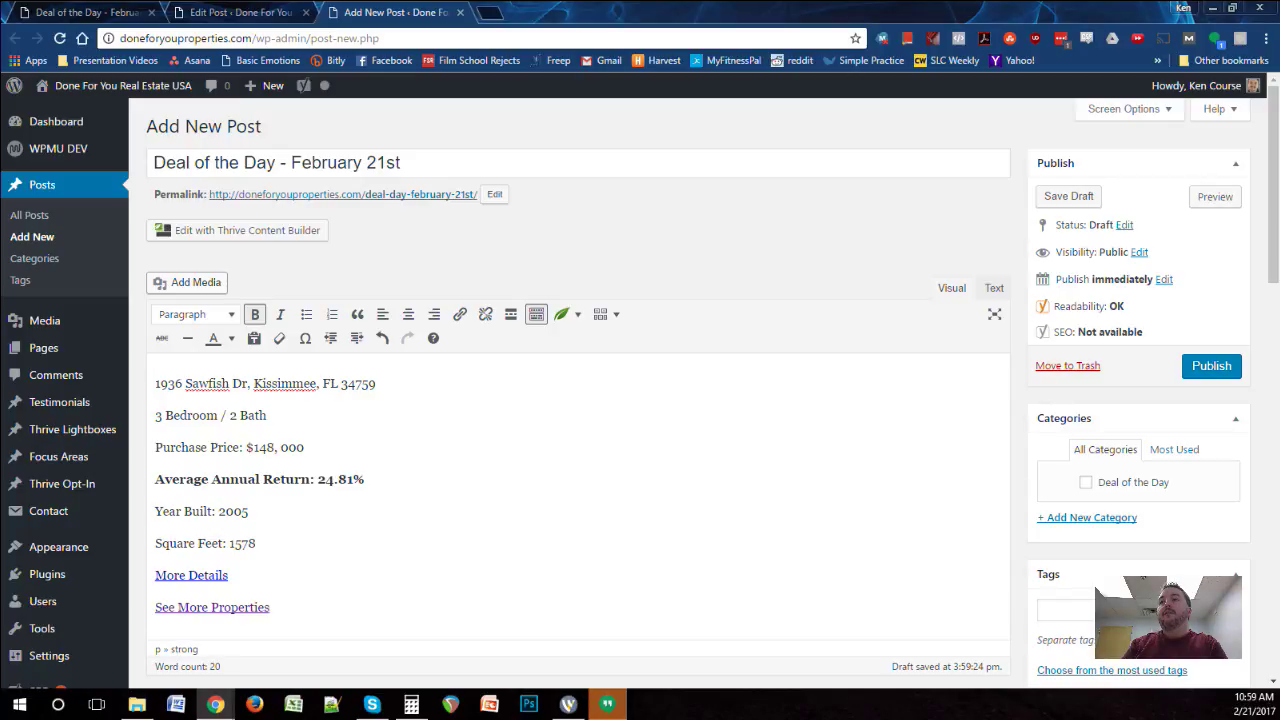
{"action": "left_click", "coordinate": [190, 282]}
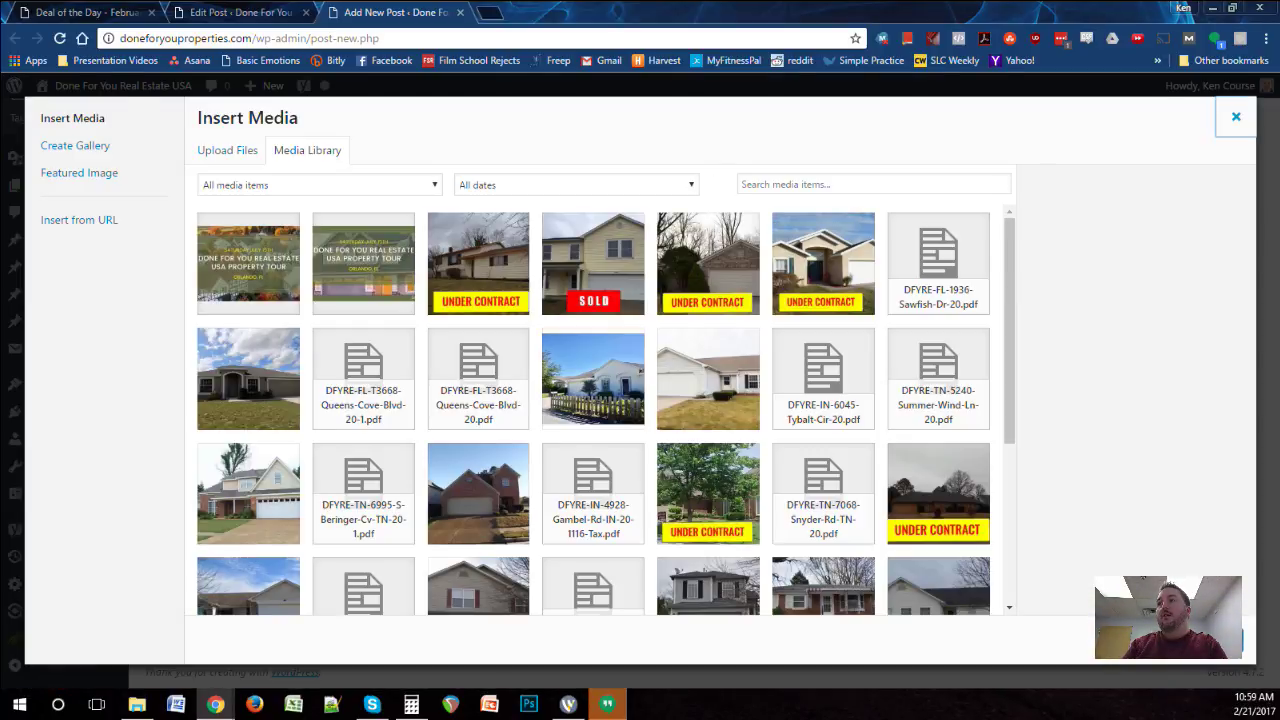
{"action": "left_click", "coordinate": [1236, 116]}
{"action": "scroll", "coordinate": [578, 400], "scroll_direction": "down", "scroll_amount": 1}
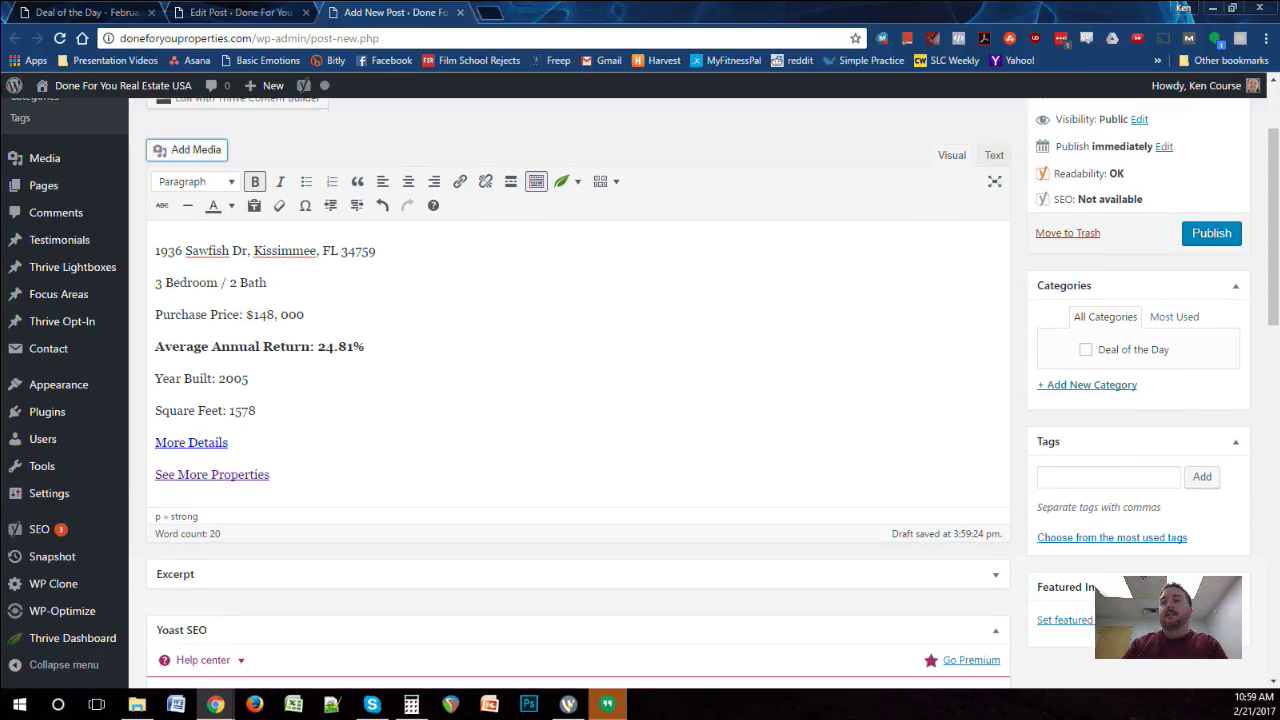
{"action": "left_click_drag", "start_coordinate": [155, 410], "coordinate": [256, 410]}
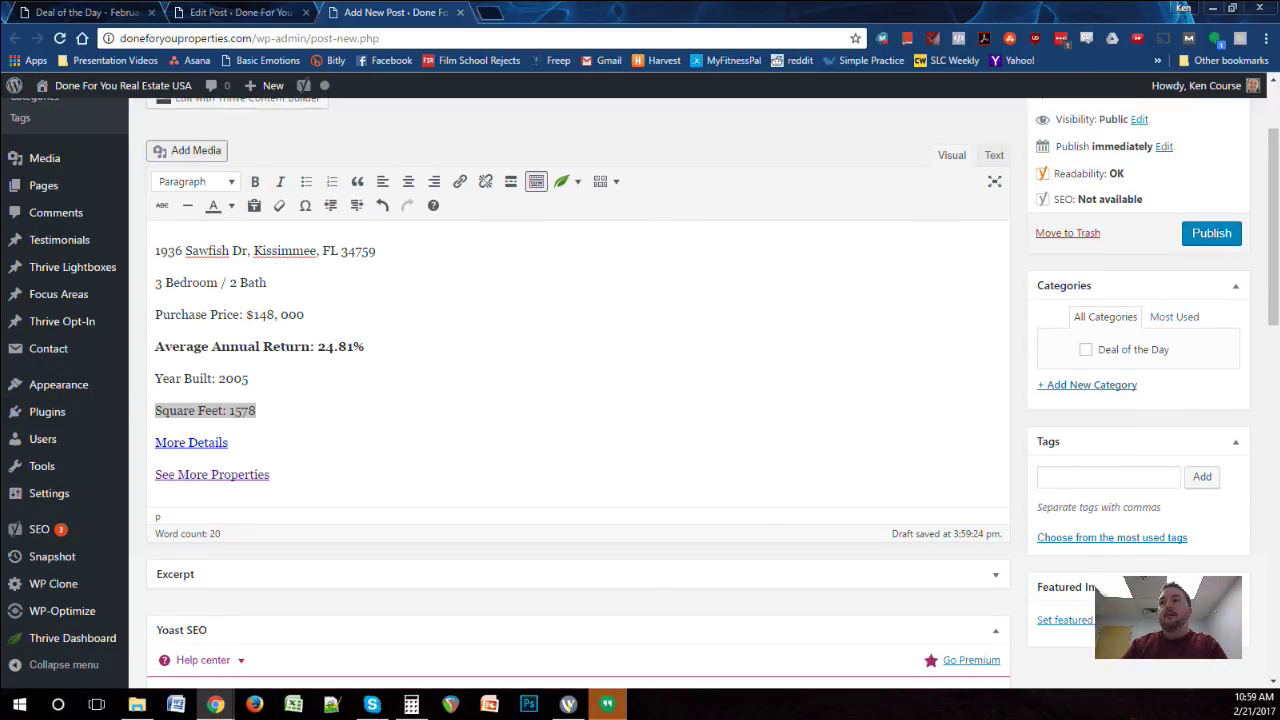
{"action": "left_click", "coordinate": [190, 149]}
{"action": "left_click", "coordinate": [227, 150]}
{"action": "left_click", "coordinate": [307, 150]}
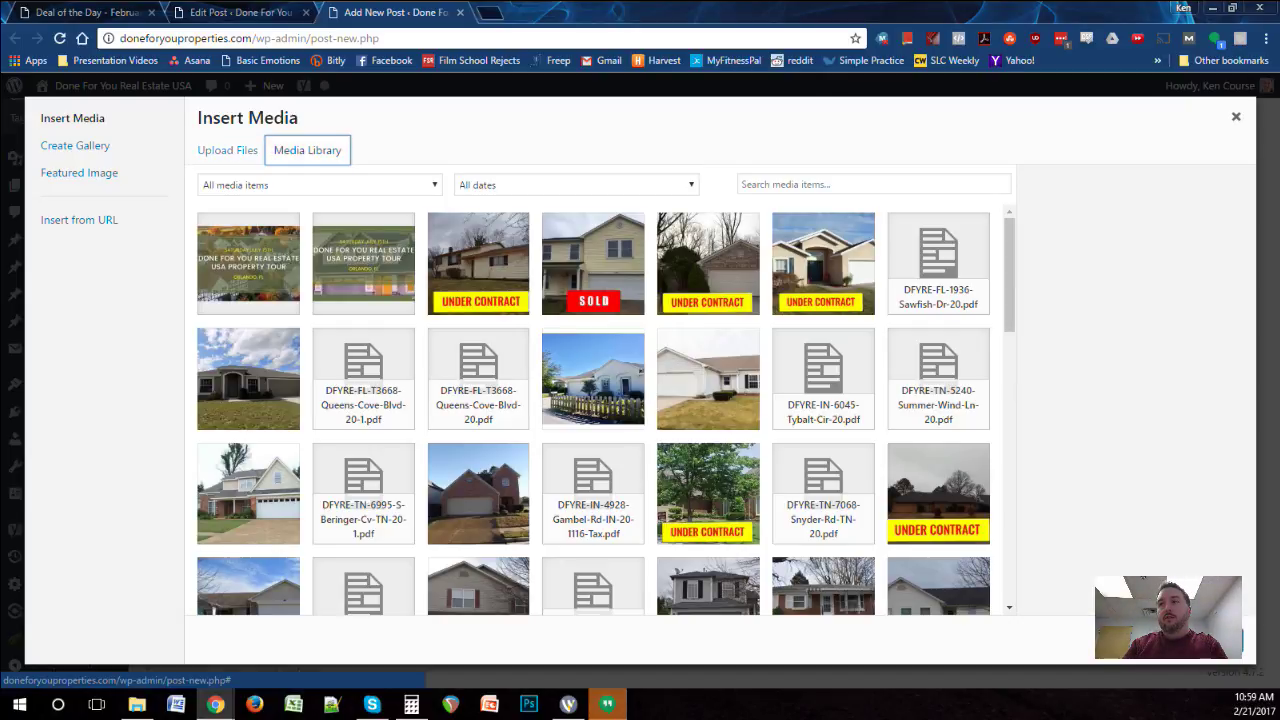
{"action": "left_click", "coordinate": [227, 150]}
{"action": "left_click", "coordinate": [307, 150]}
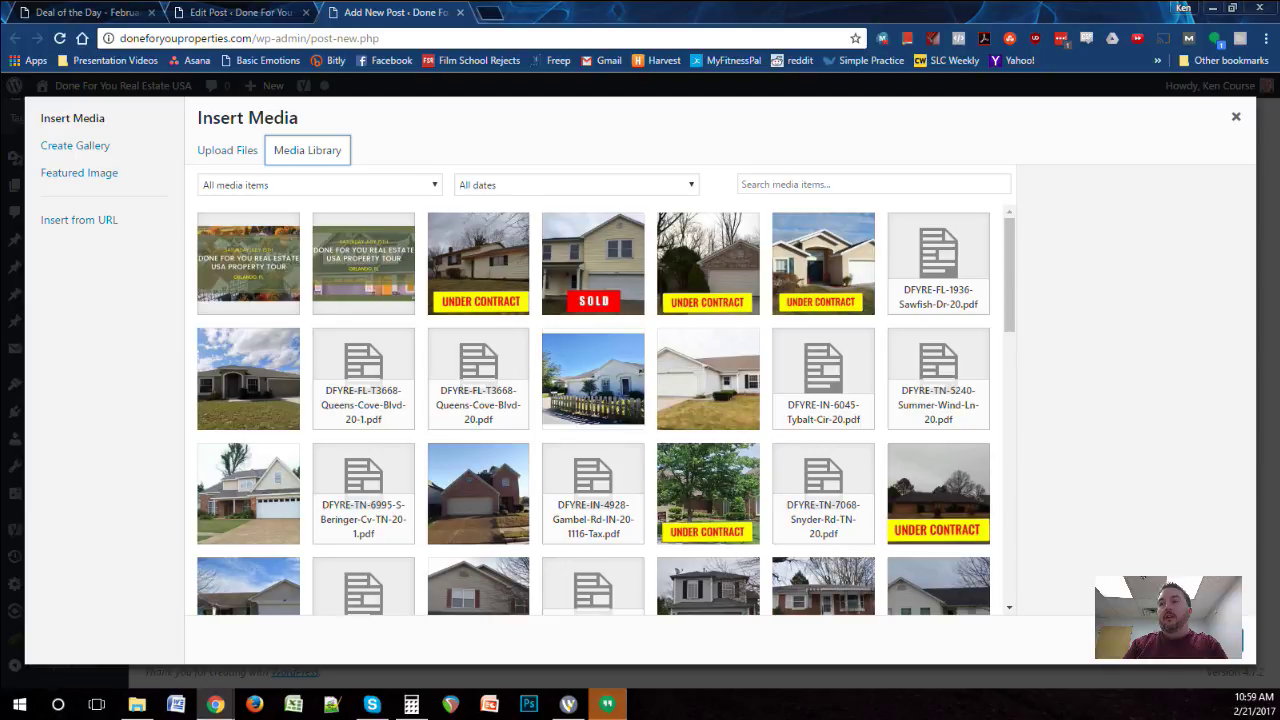
{"action": "left_click", "coordinate": [227, 150]}
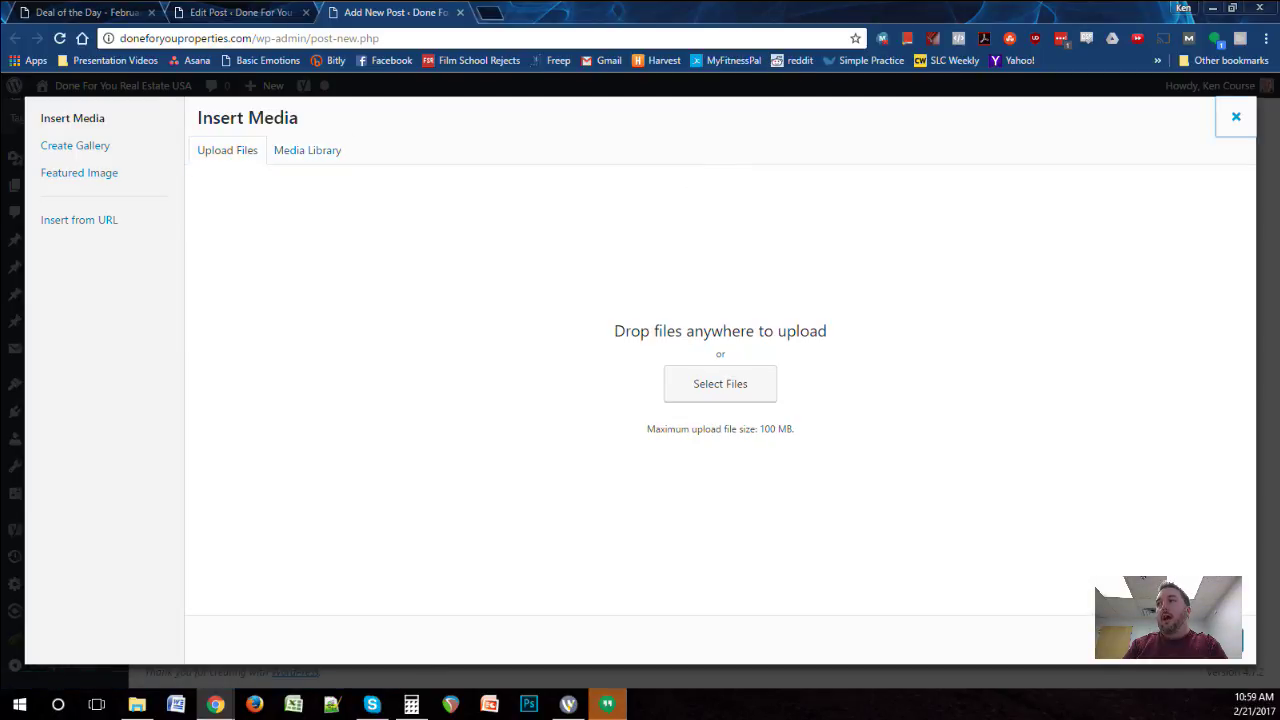
{"action": "left_click", "coordinate": [1236, 117]}
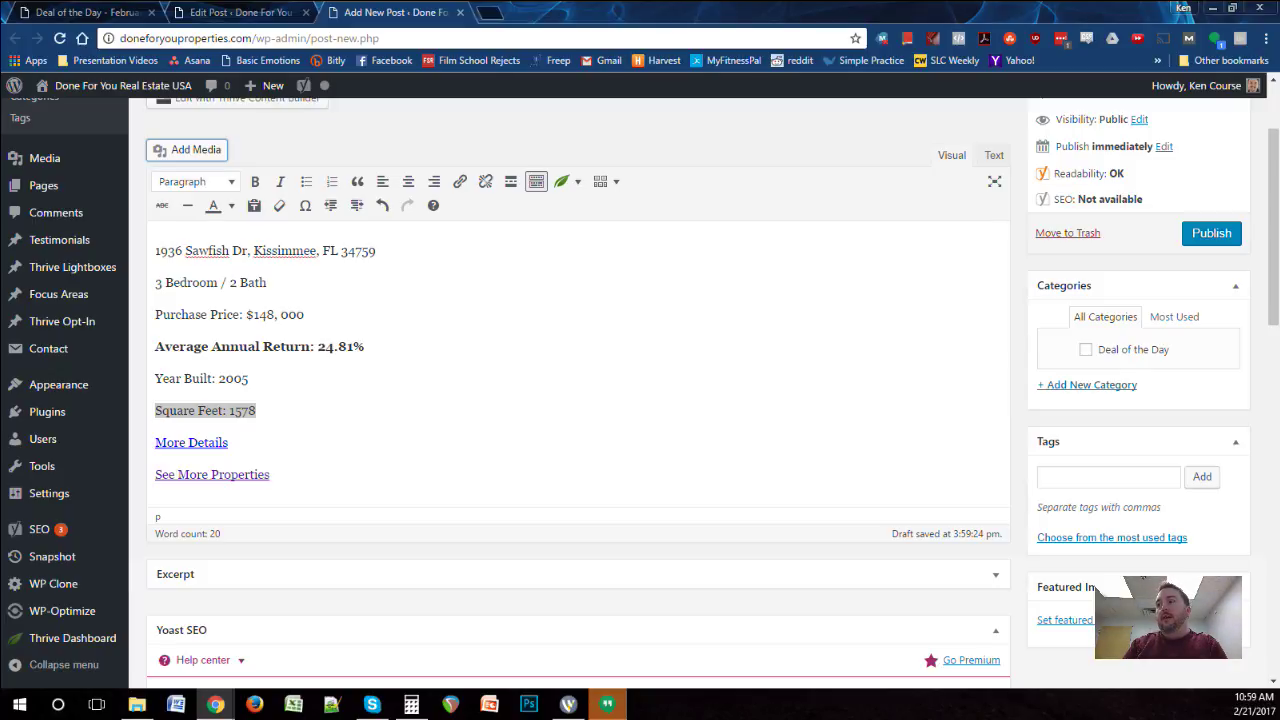
Step: Paste the address, bedroom, price and 24.81% return lines into the post's Excerpt
{"action": "scroll", "coordinate": [578, 400], "scroll_direction": "down", "scroll_amount": 3}
{"action": "scroll", "coordinate": [578, 400], "scroll_direction": "up", "scroll_amount": 3}
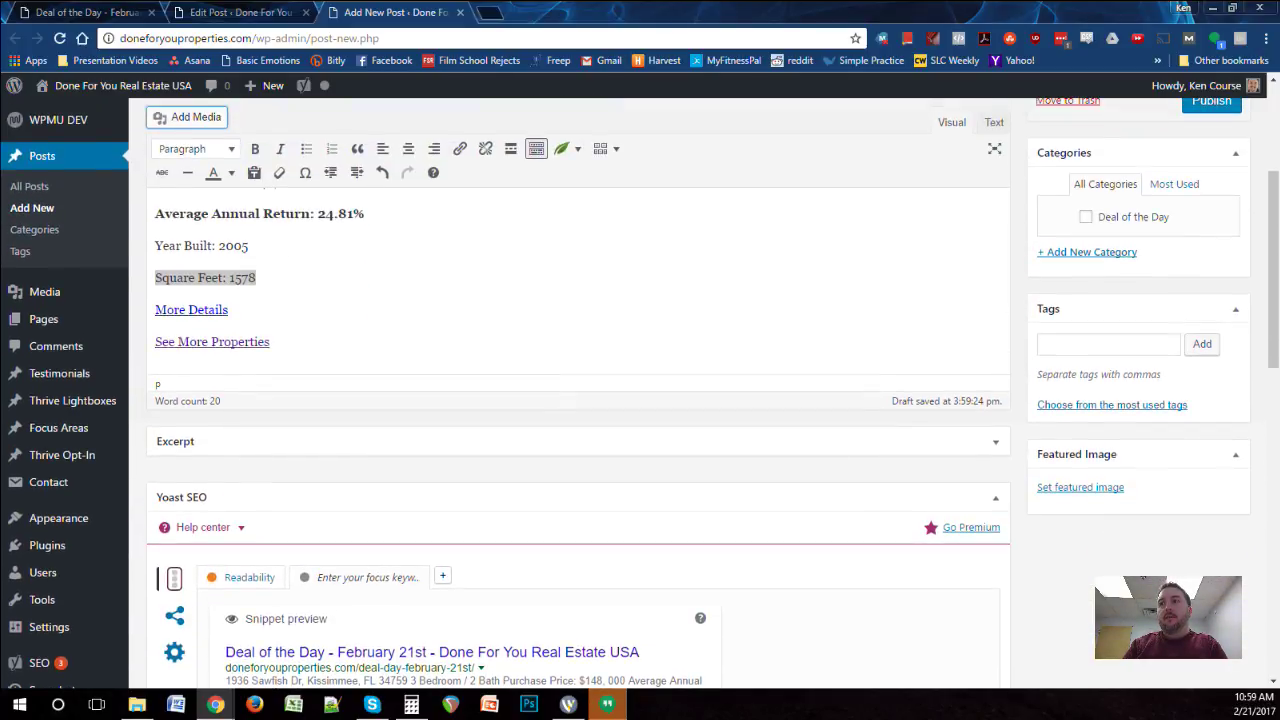
{"action": "left_click_drag", "start_coordinate": [364, 346], "coordinate": [155, 250]}
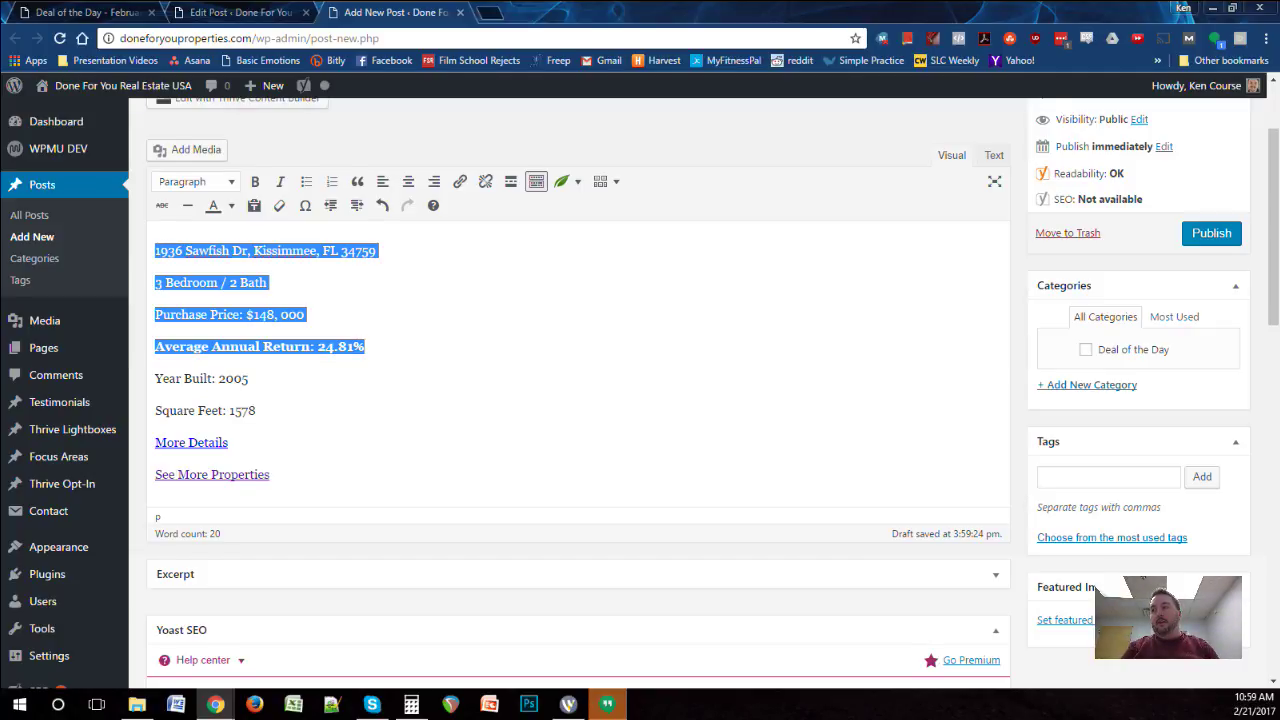
{"action": "scroll", "coordinate": [578, 400], "scroll_direction": "down", "scroll_amount": 1}
{"action": "left_click", "coordinate": [175, 441]}
{"action": "left_click", "coordinate": [400, 478]}
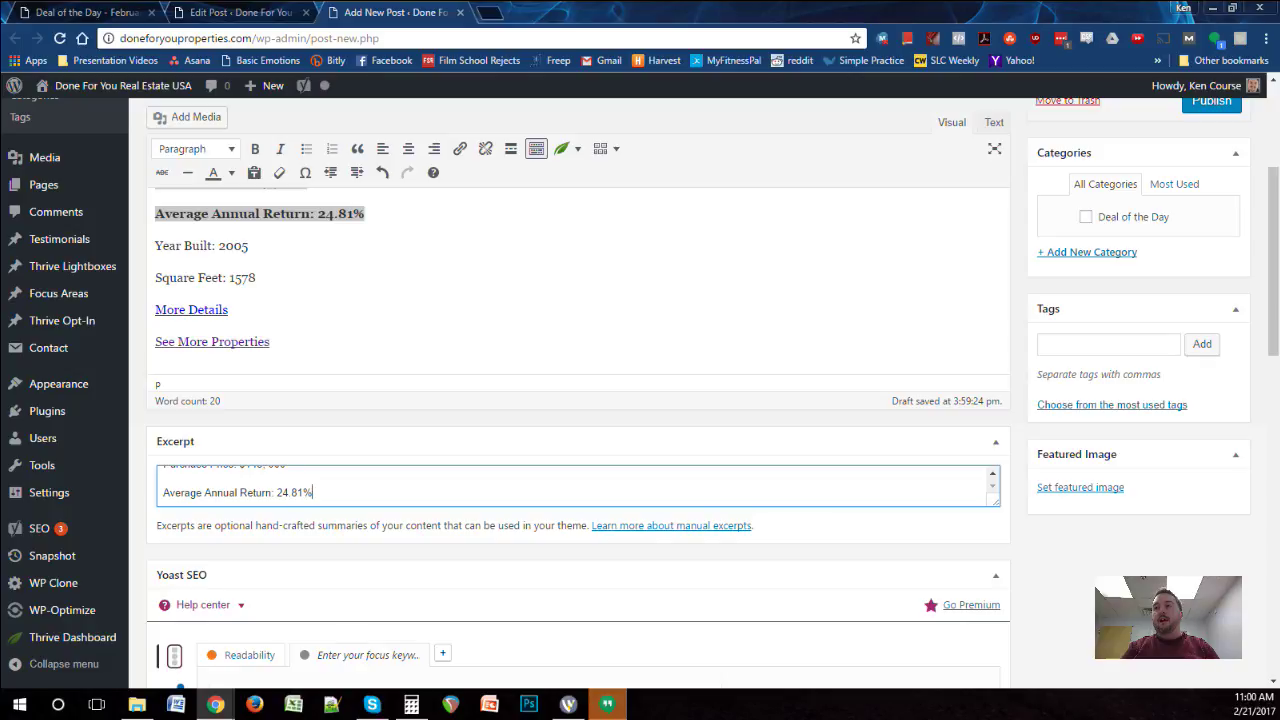
{"action": "scroll", "coordinate": [578, 400], "scroll_direction": "down", "scroll_amount": 1}
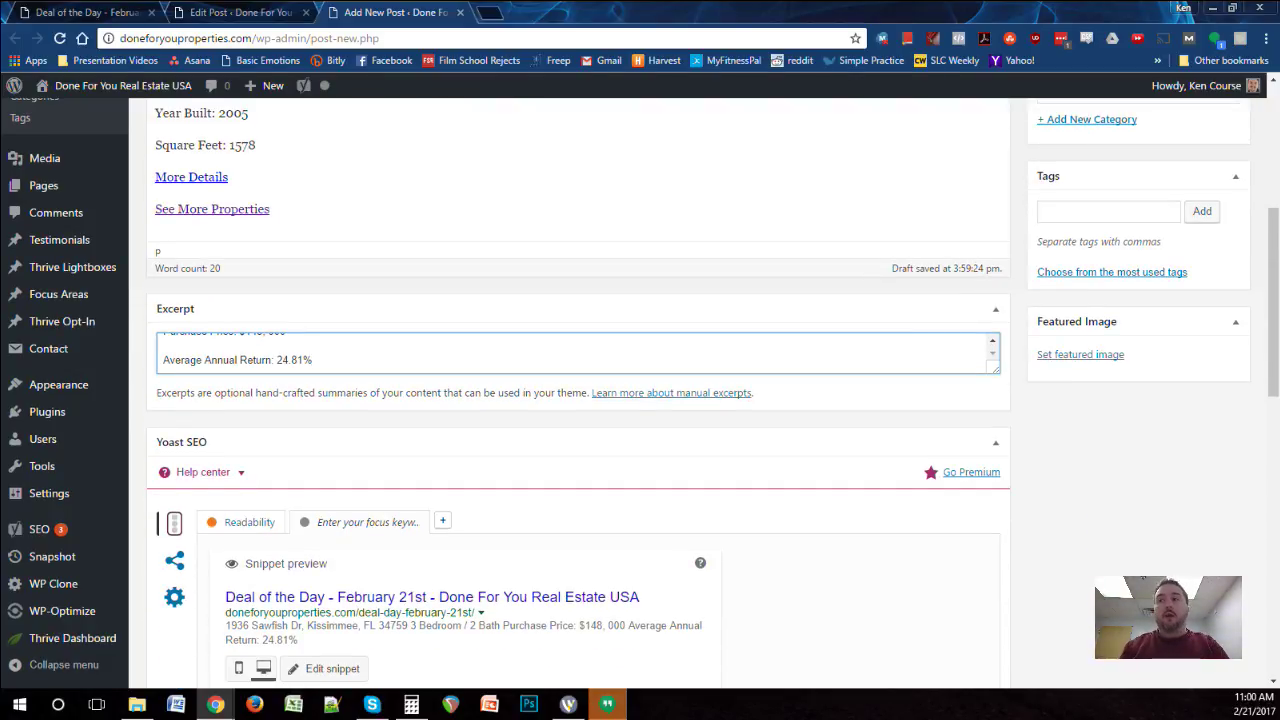
{"action": "key", "text": "shift+Home"}
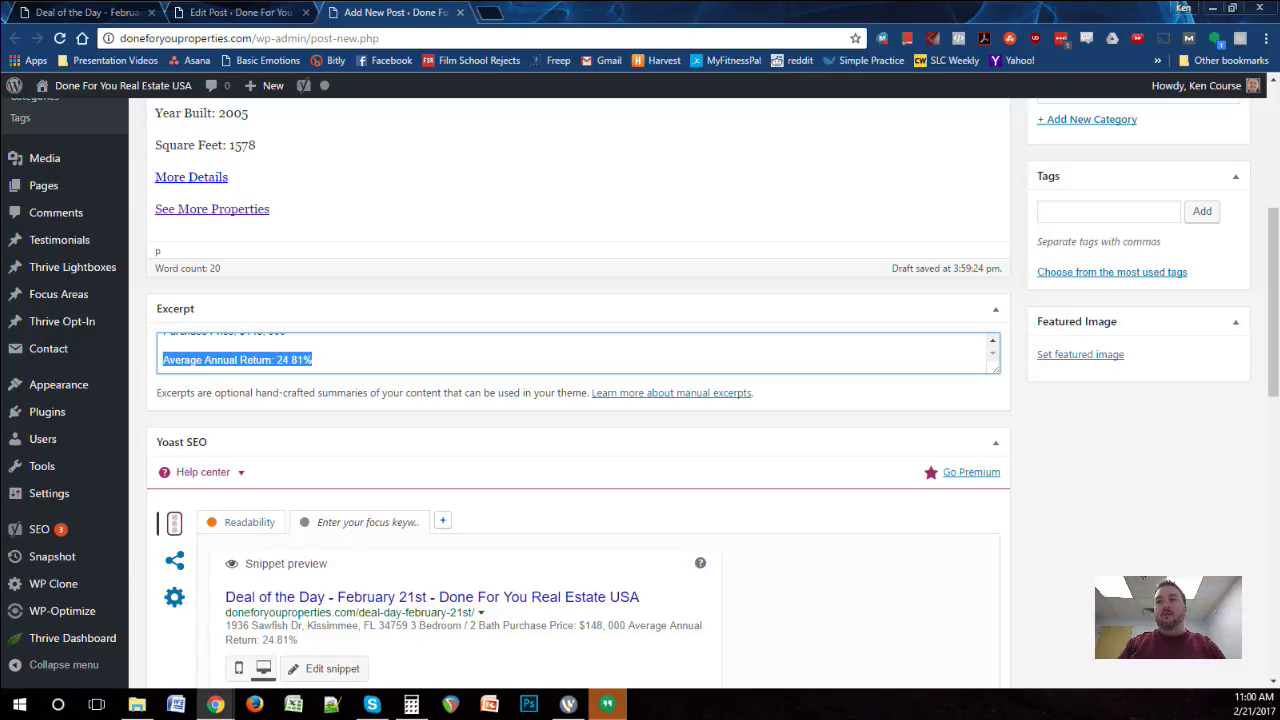
{"action": "scroll", "coordinate": [578, 400], "scroll_direction": "down", "scroll_amount": 1}
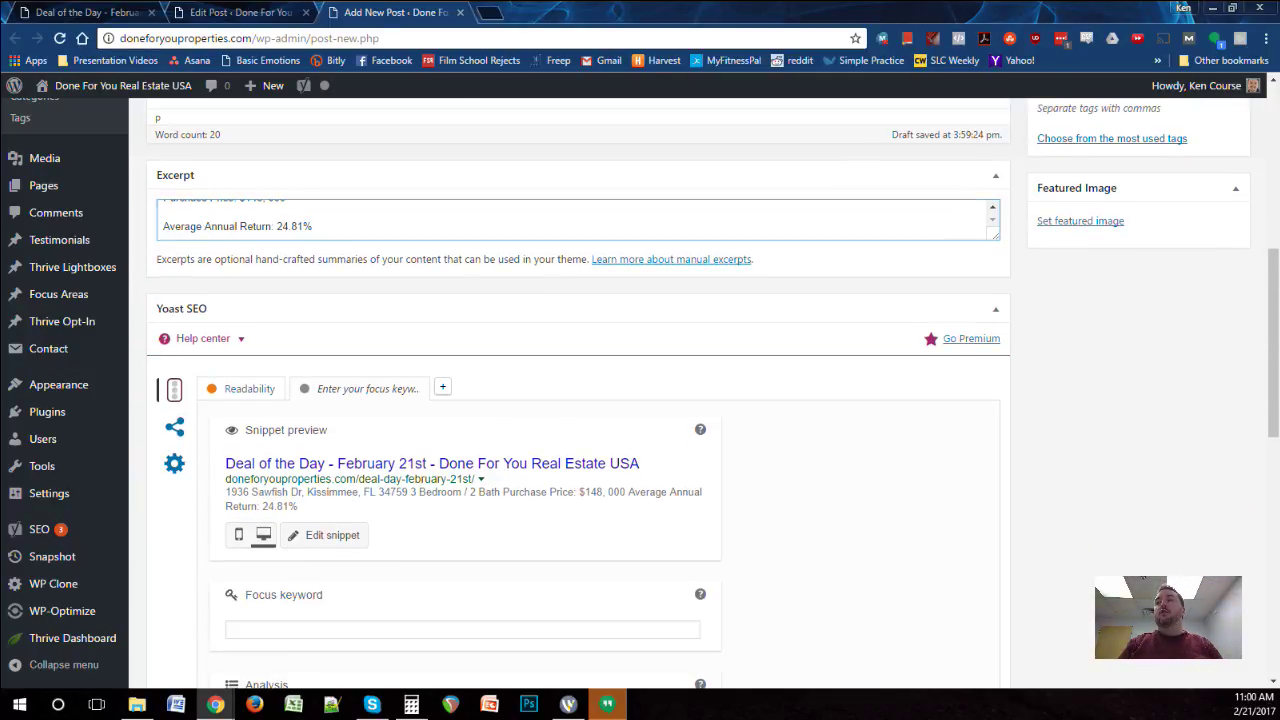
{"action": "scroll", "coordinate": [578, 400], "scroll_direction": "down", "scroll_amount": 1}
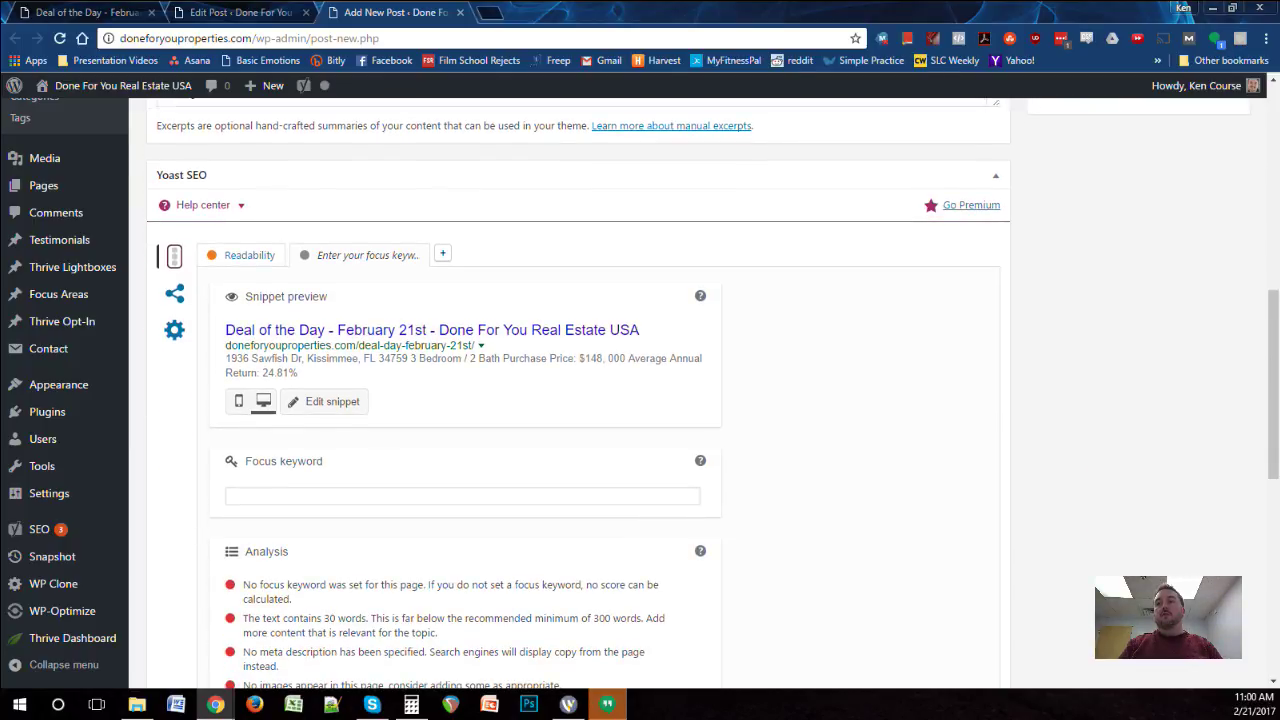
Step: Set the Yoast SEO title to 'Deal of the Day - February 21st - Done for You Real Estate USA'
{"action": "left_click", "coordinate": [325, 401]}
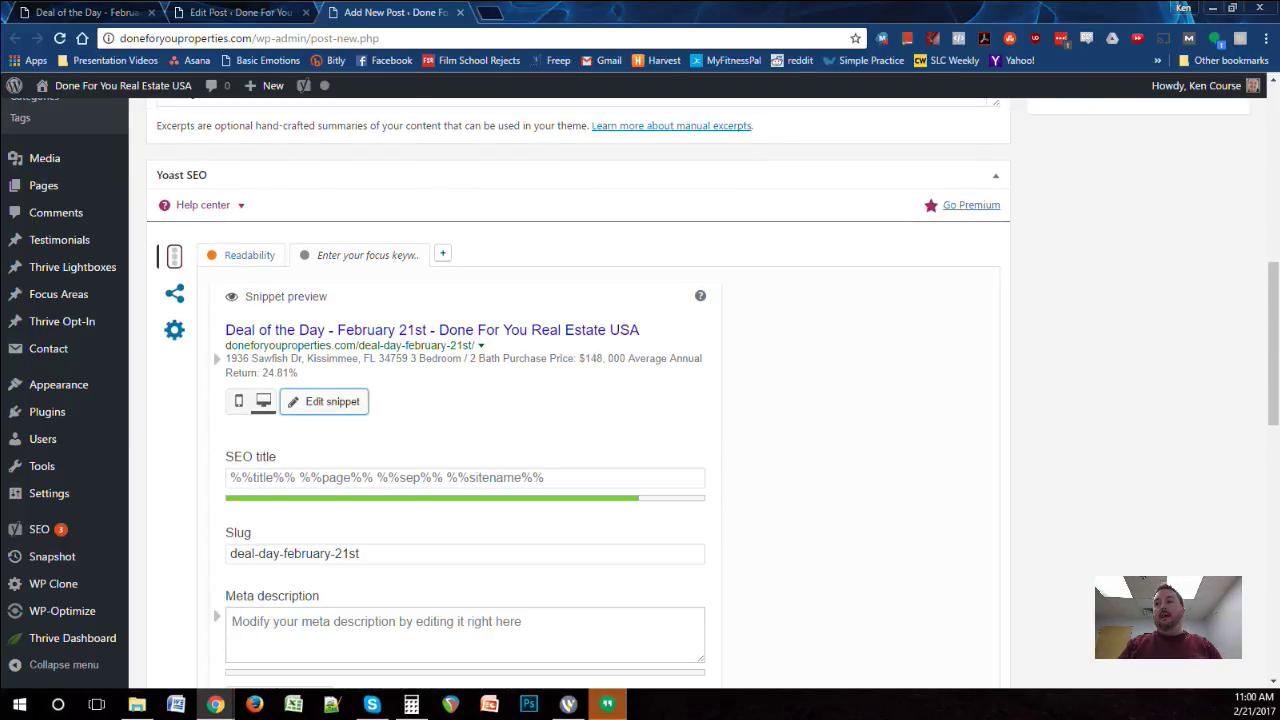
{"action": "left_click", "coordinate": [465, 477]}
{"action": "type", "text": "Deal"}
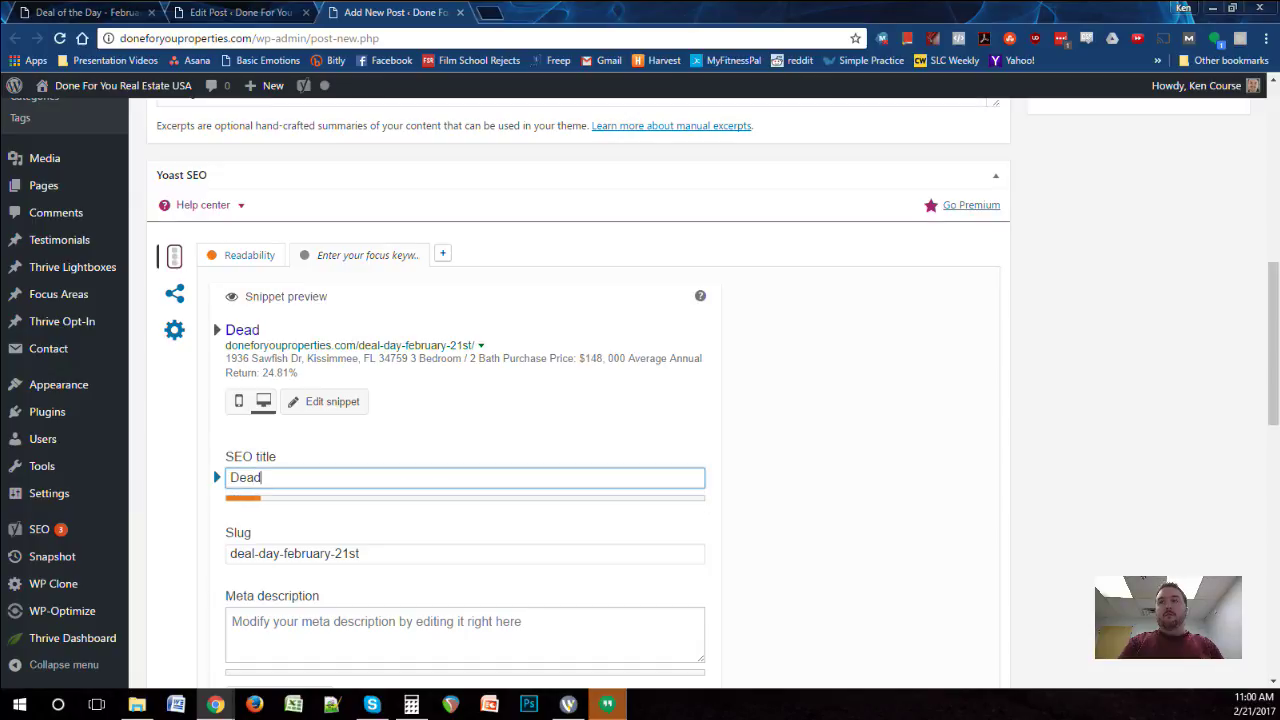
{"action": "type", "text": " of the Da"}
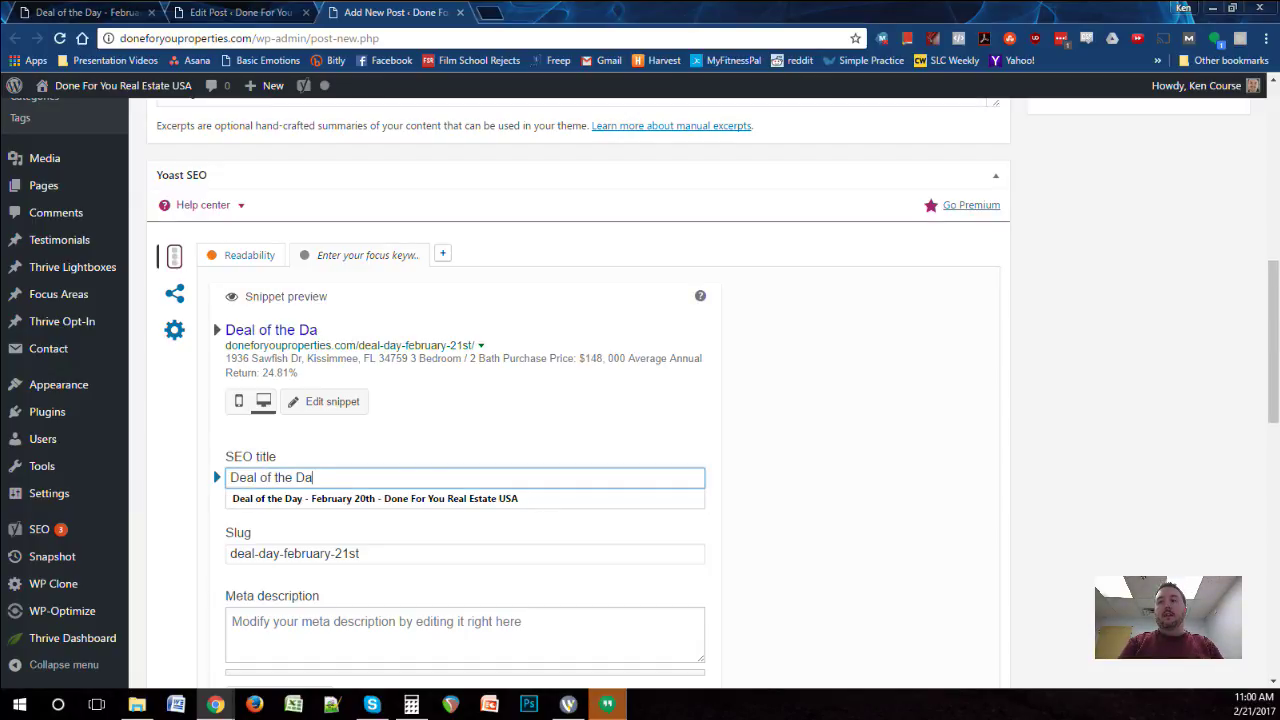
{"action": "type", "text": "y - February 21s"}
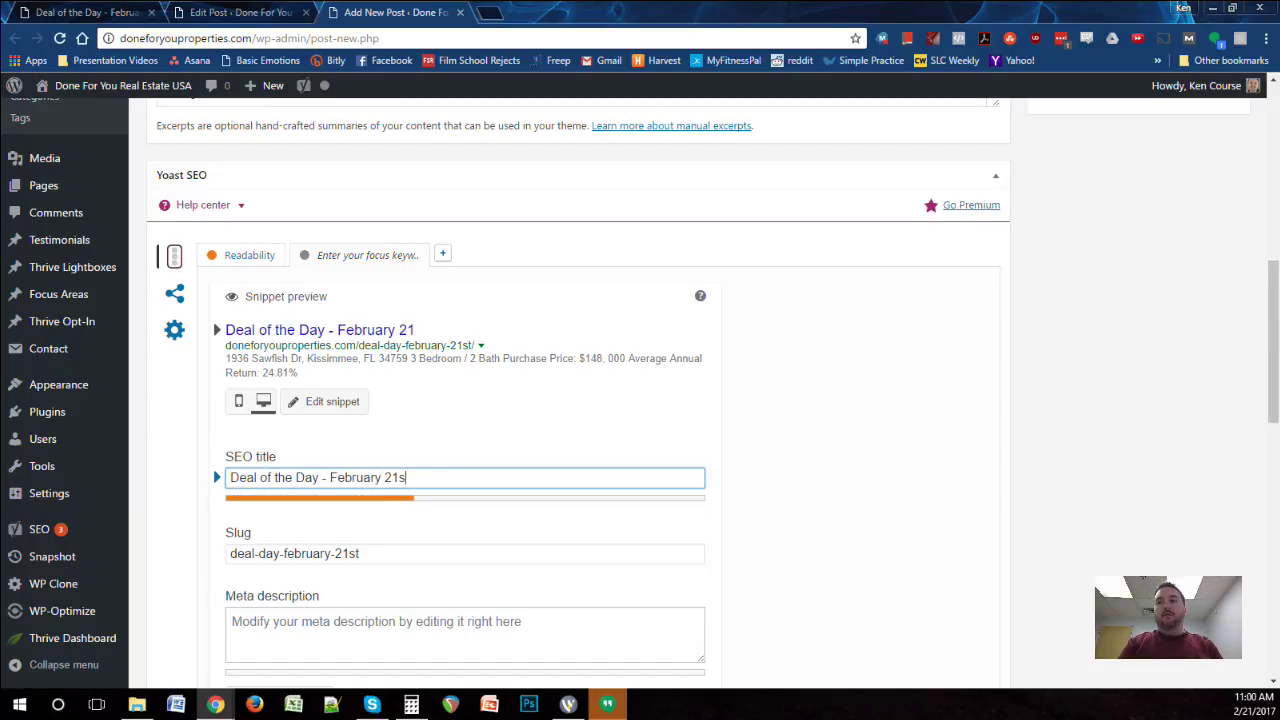
{"action": "type", "text": "t - Done for You Re"}
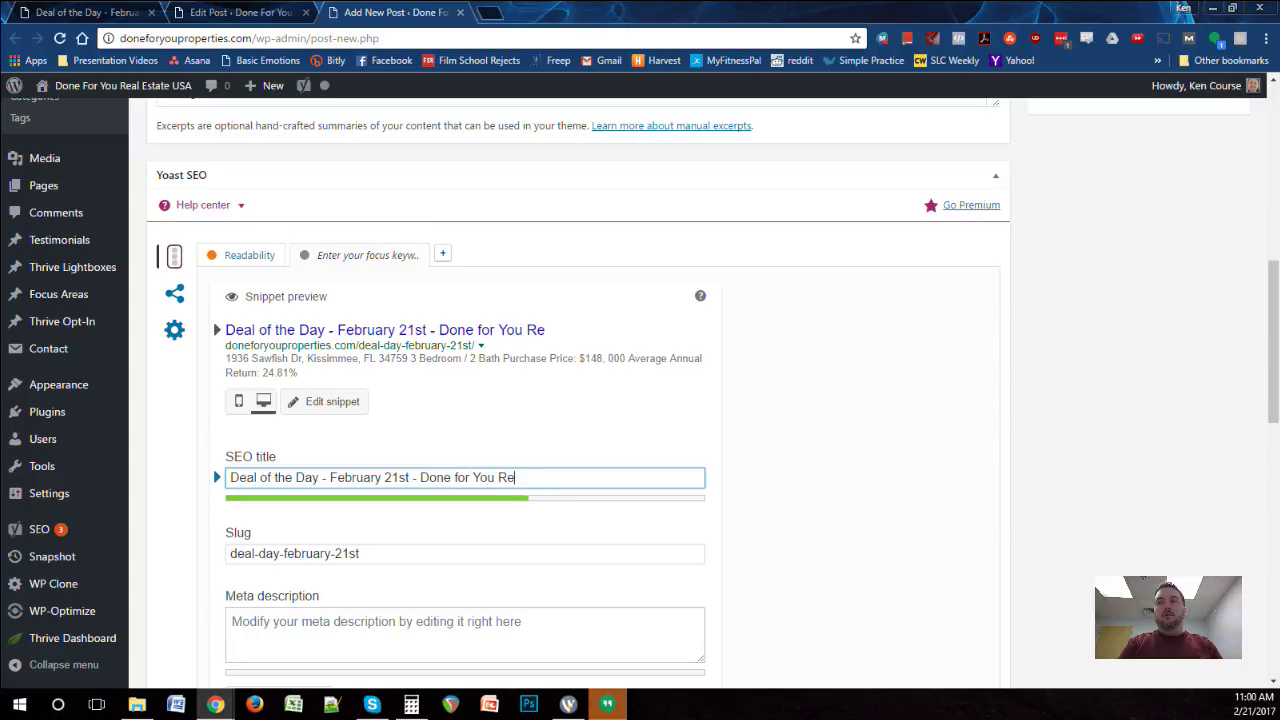
{"action": "type", "text": "al Estate USA"}
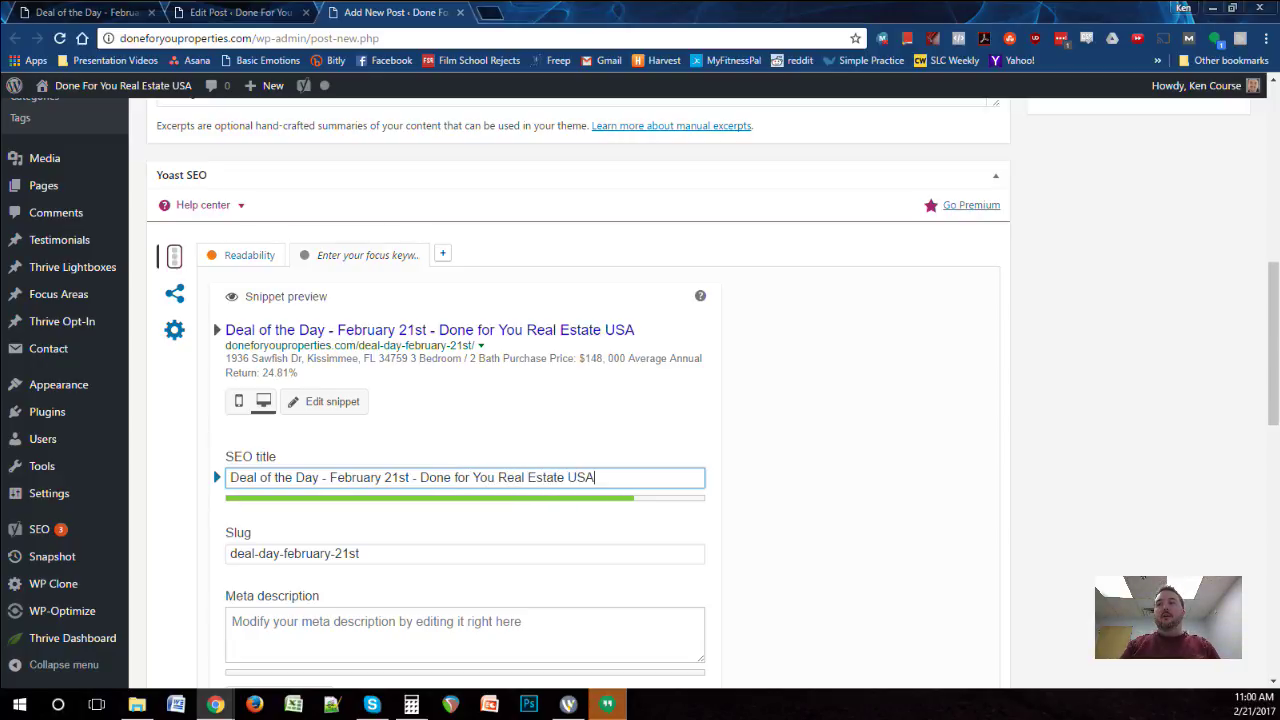
Step: Paste the listing as the meta description, joining lines with ' - ' and fixing '$148,000'
{"action": "left_click", "coordinate": [465, 634]}
{"action": "key", "text": "ctrl+v"}
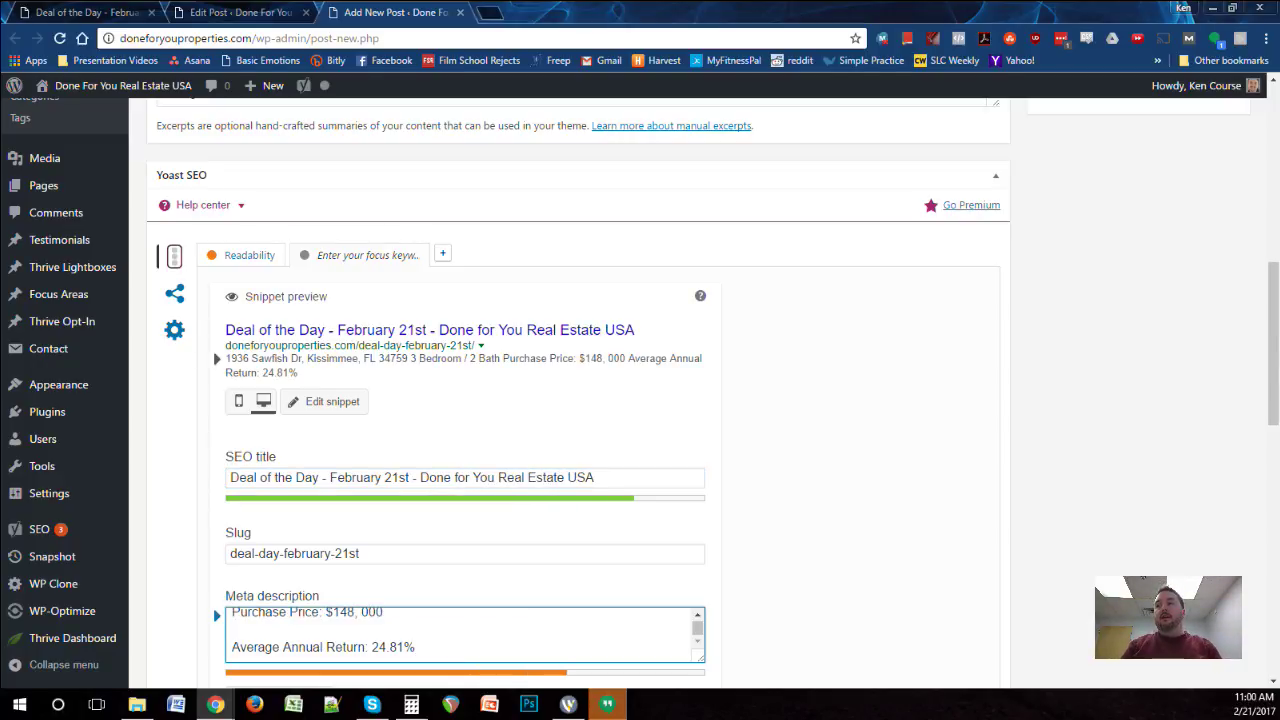
{"action": "scroll", "coordinate": [465, 634], "scroll_direction": "up", "scroll_amount": 3}
{"action": "type", "text": "-"}
{"action": "key", "text": "Delete"}
{"action": "key", "text": "Delete"}
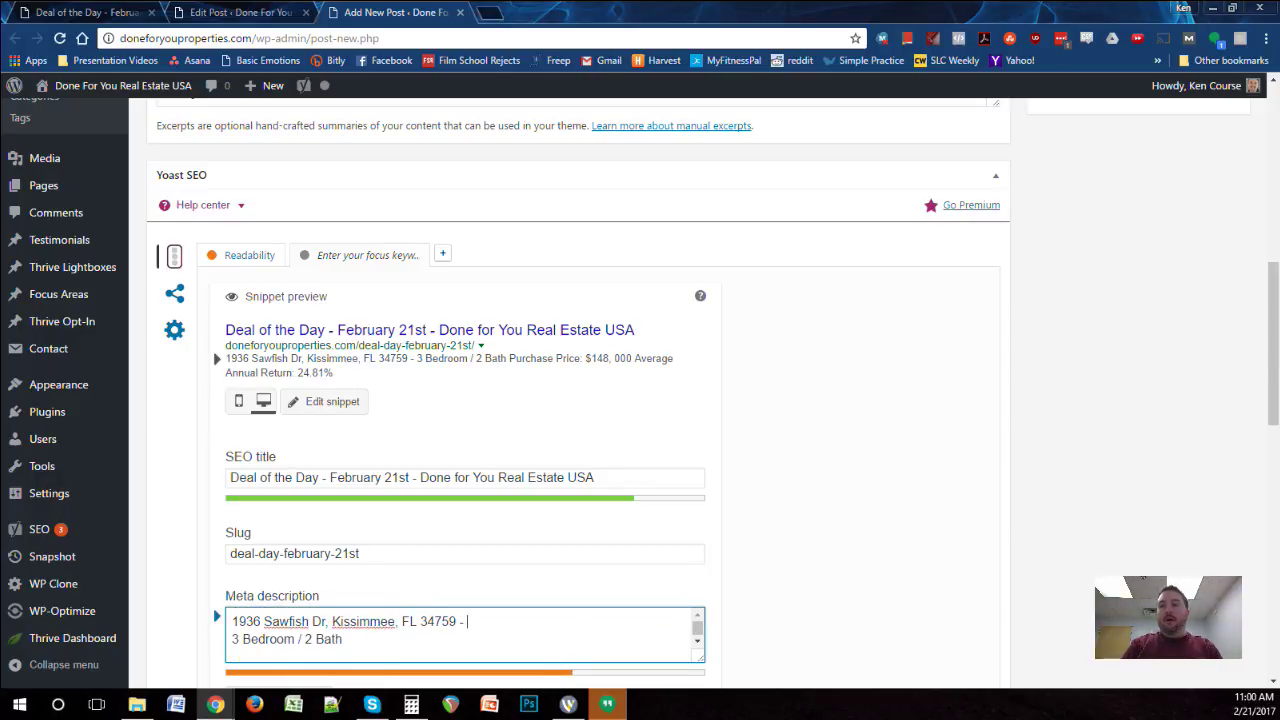
{"action": "type", "text": "-"}
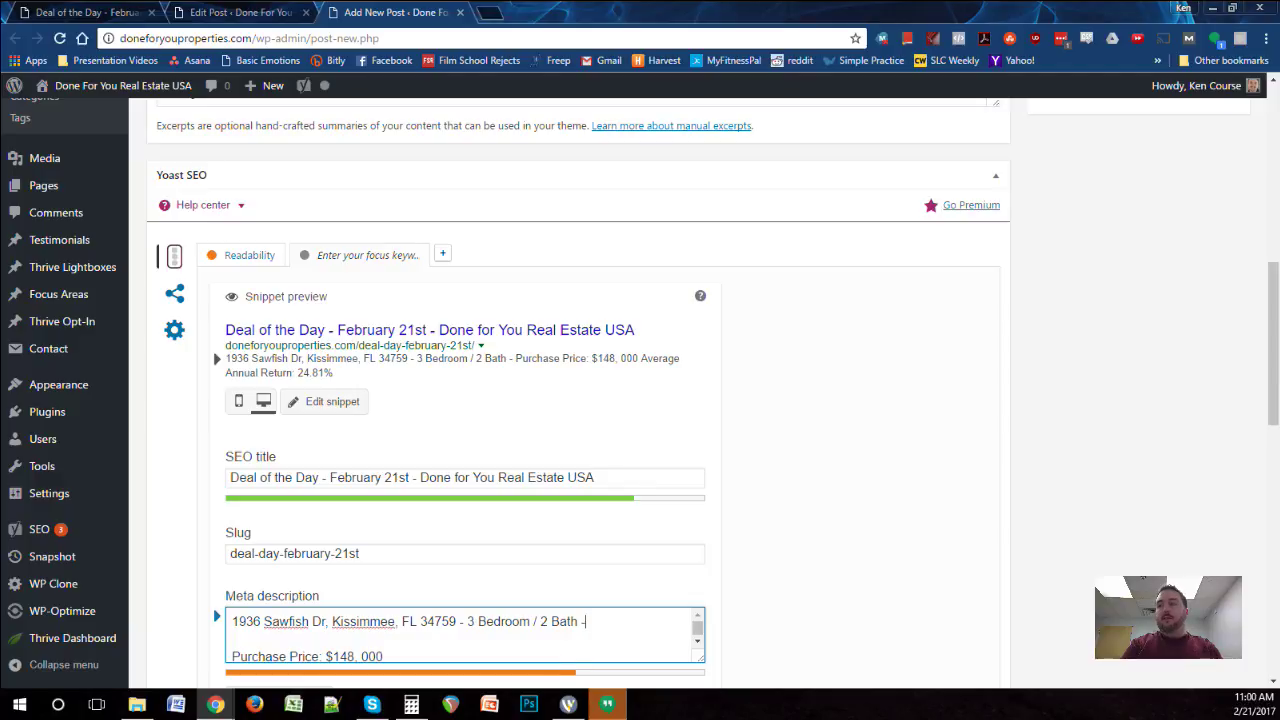
{"action": "key", "text": "Delete"}
{"action": "key", "text": "Delete"}
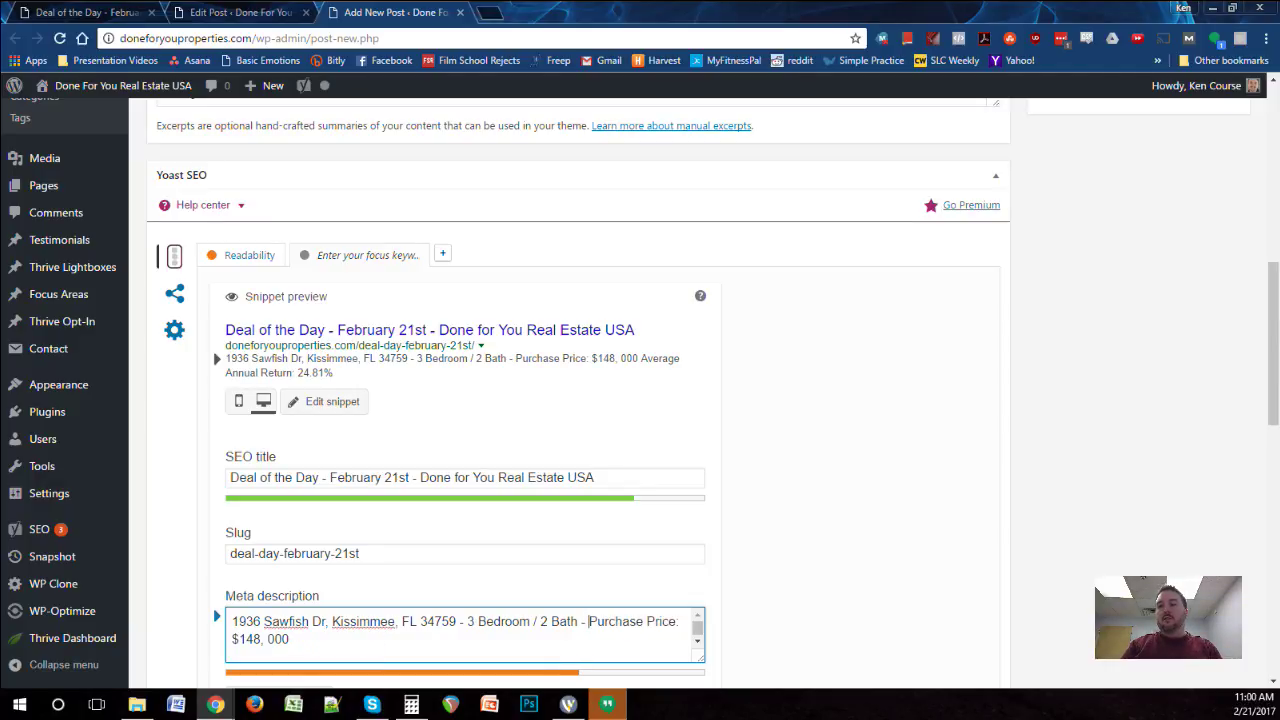
{"action": "left_click", "coordinate": [263, 639]}
{"action": "key", "text": "Delete"}
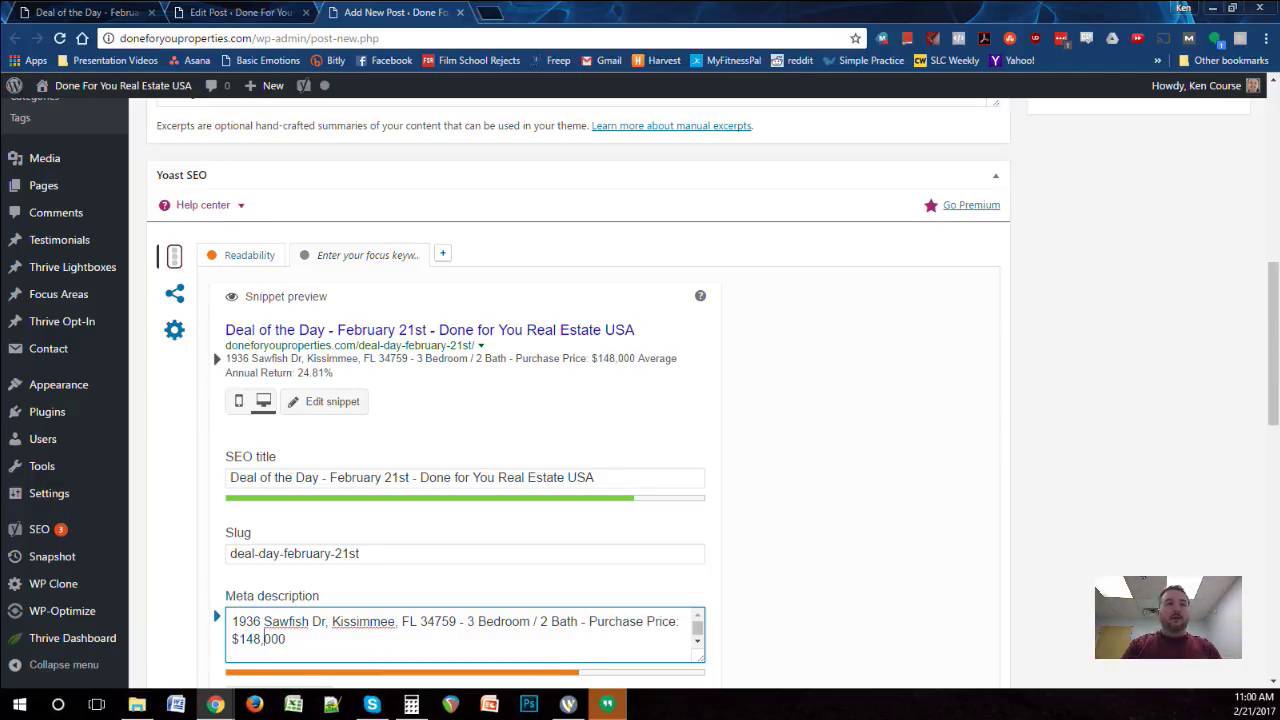
{"action": "left_click", "coordinate": [286, 639]}
{"action": "type", "text": "-"}
{"action": "key", "text": "Delete"}
{"action": "key", "text": "Delete"}
Step: End the meta description with ' - Learn more about this deal!'
{"action": "left_click", "coordinate": [481, 639]}
{"action": "type", "text": "- Leanr more"}
{"action": "key", "text": "BackSpace"}
{"action": "key", "text": "BackSpace"}
{"action": "key", "text": "BackSpace"}
{"action": "key", "text": "BackSpace"}
{"action": "key", "text": "BackSpace"}
{"action": "key", "text": "BackSpace"}
{"action": "key", "text": "BackSpace"}
{"action": "key", "text": "BackSpace"}
{"action": "type", "text": "rn more about this deal!"}
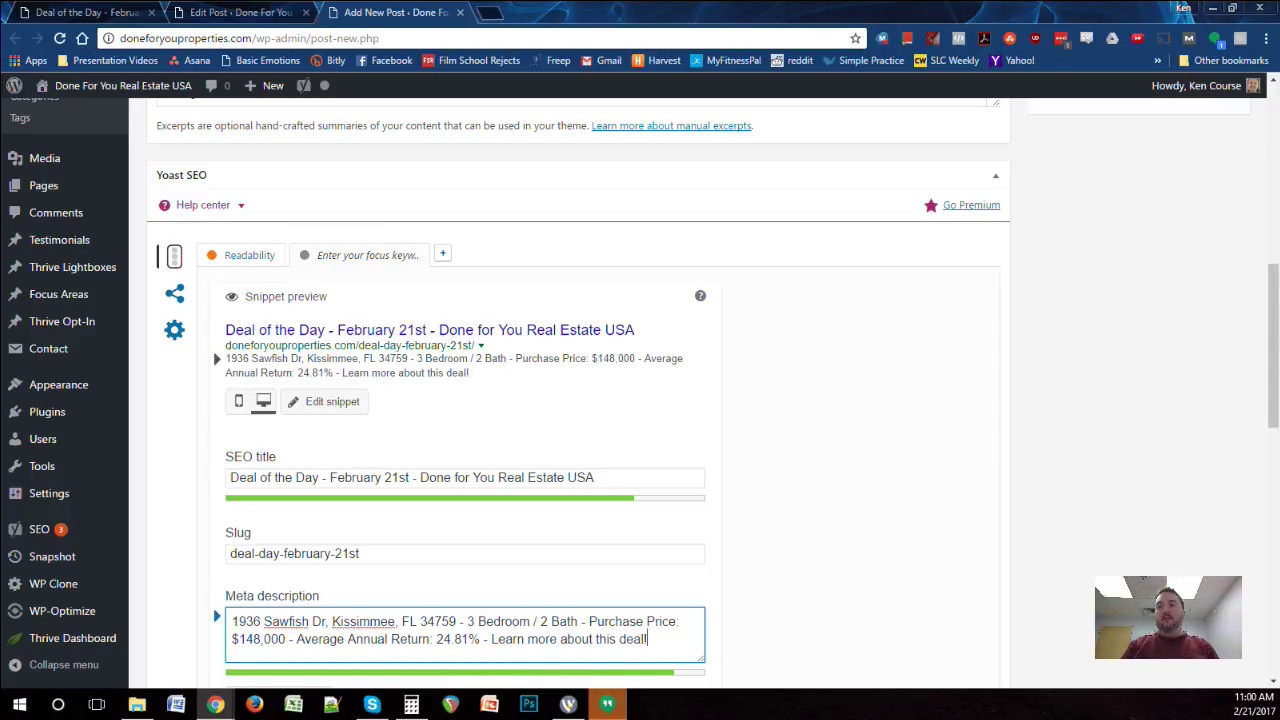
{"action": "scroll", "coordinate": [600, 400], "scroll_direction": "down", "scroll_amount": 1}
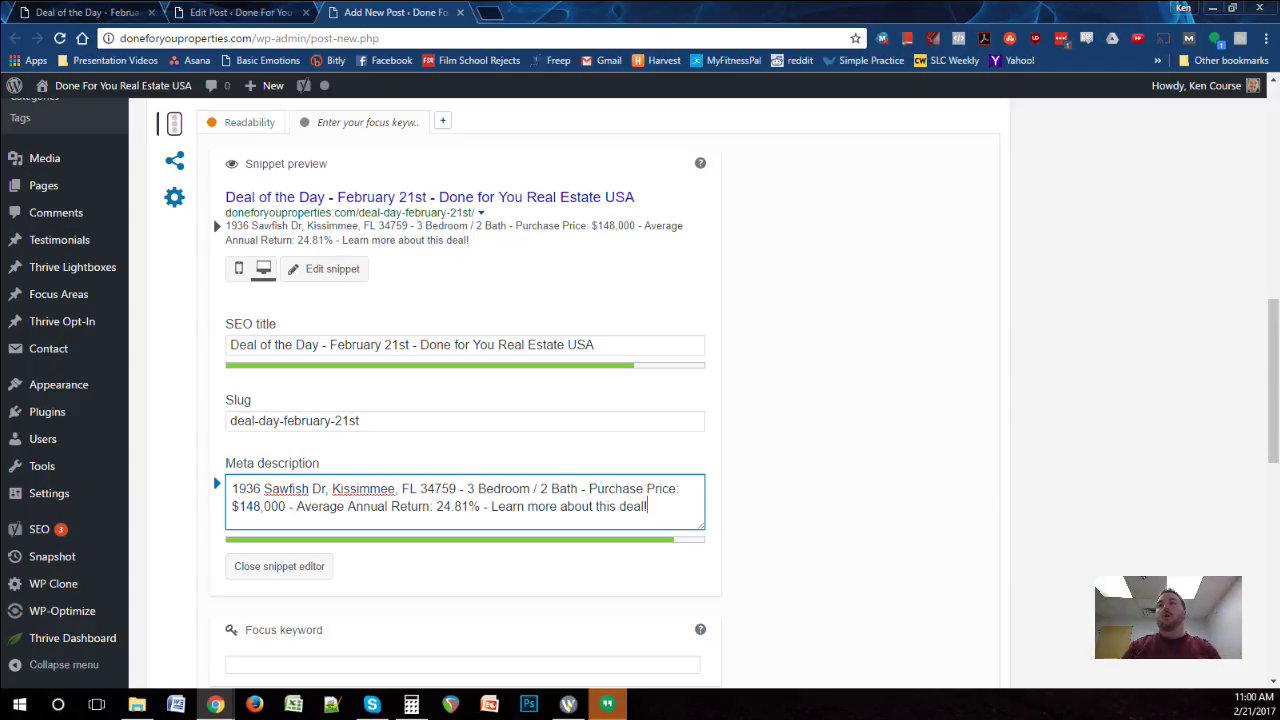
{"action": "left_click_drag", "start_coordinate": [596, 344], "coordinate": [228, 344]}
{"action": "key", "text": "ctrl+c"}
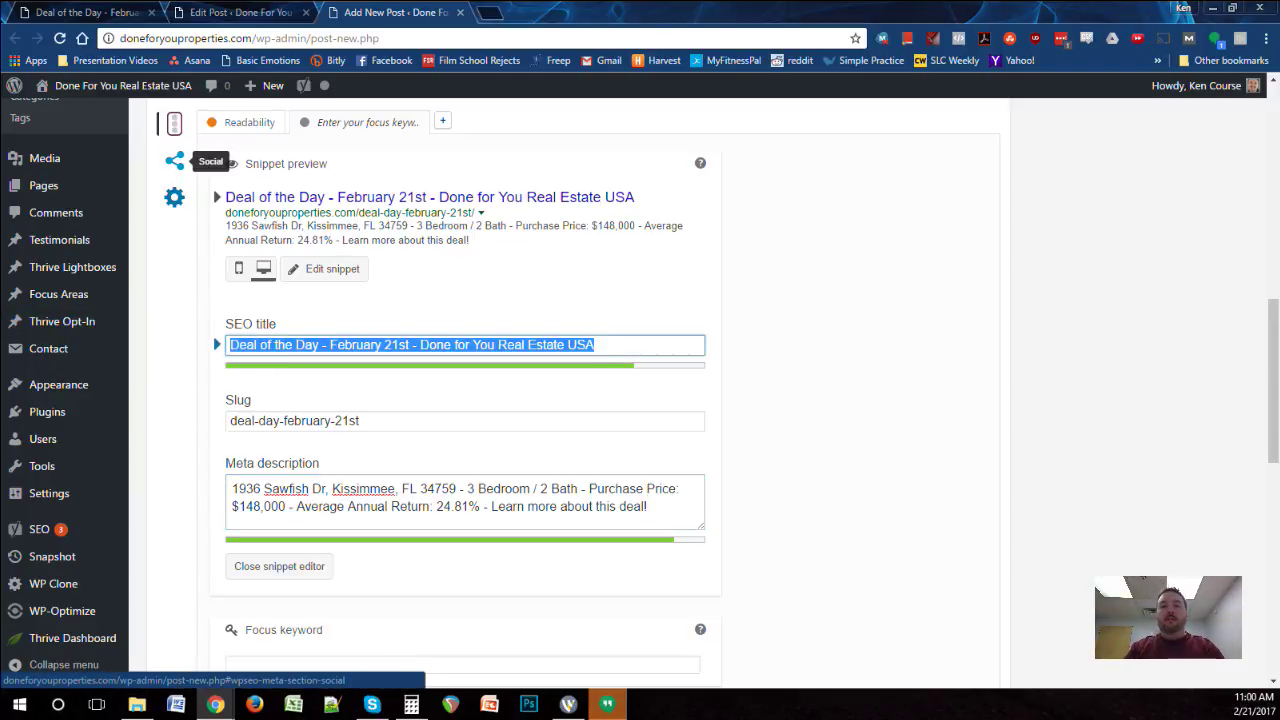
Step: Paste the SEO title into the Yoast Facebook and Twitter title fields
{"action": "left_click", "coordinate": [175, 161]}
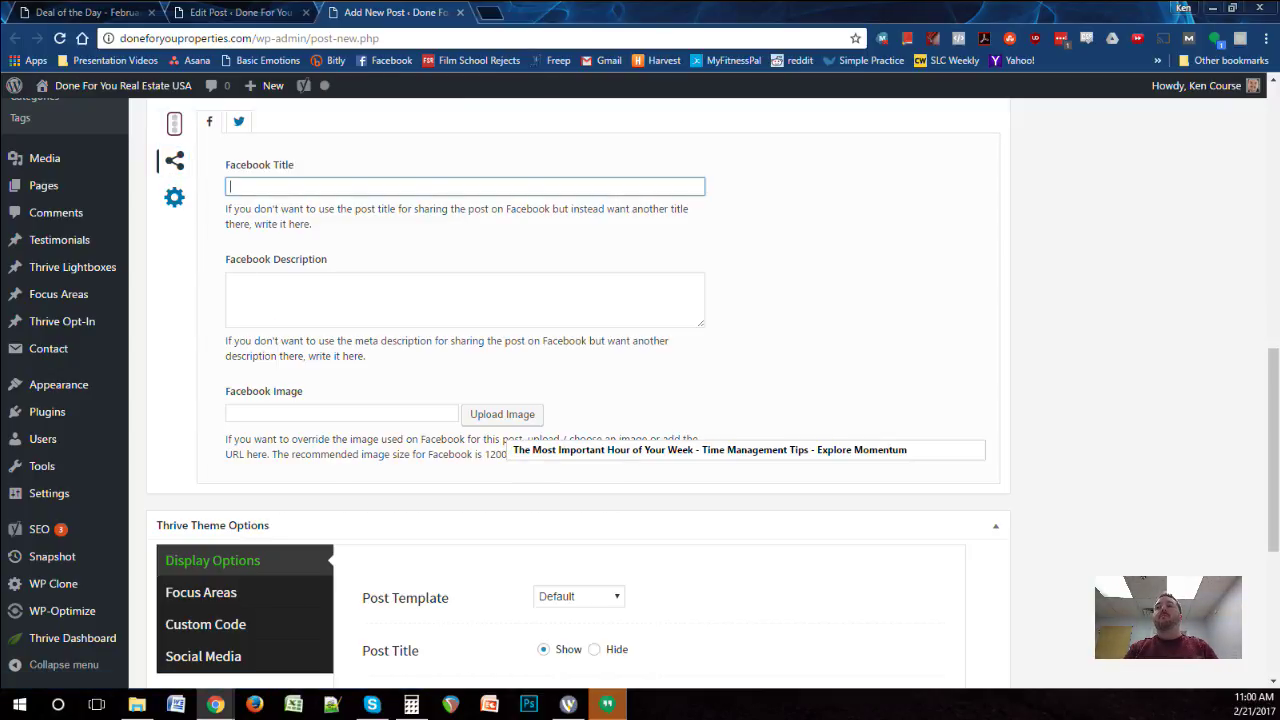
{"action": "key", "text": "ctrl+v"}
{"action": "left_click", "coordinate": [238, 121]}
{"action": "key", "text": "ctrl+v"}
{"action": "left_click", "coordinate": [209, 121]}
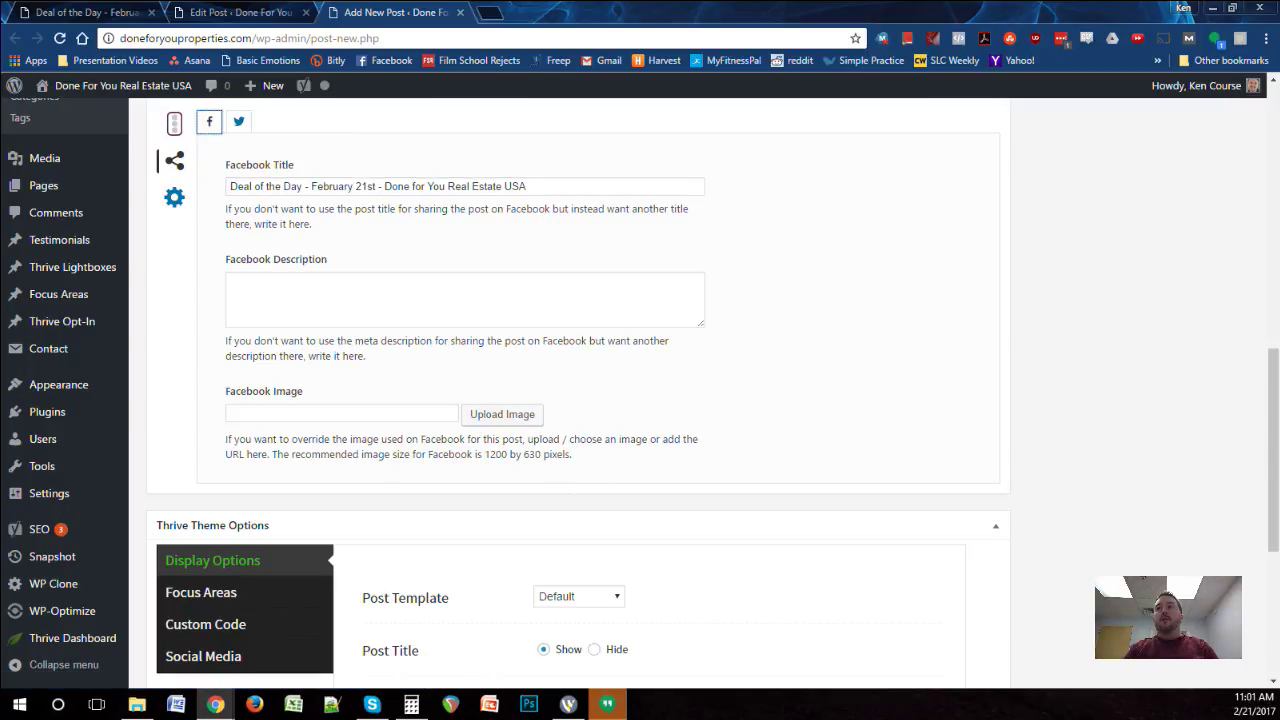
Step: Copy the meta description into the Facebook and Twitter description fields
{"action": "left_click", "coordinate": [174, 122]}
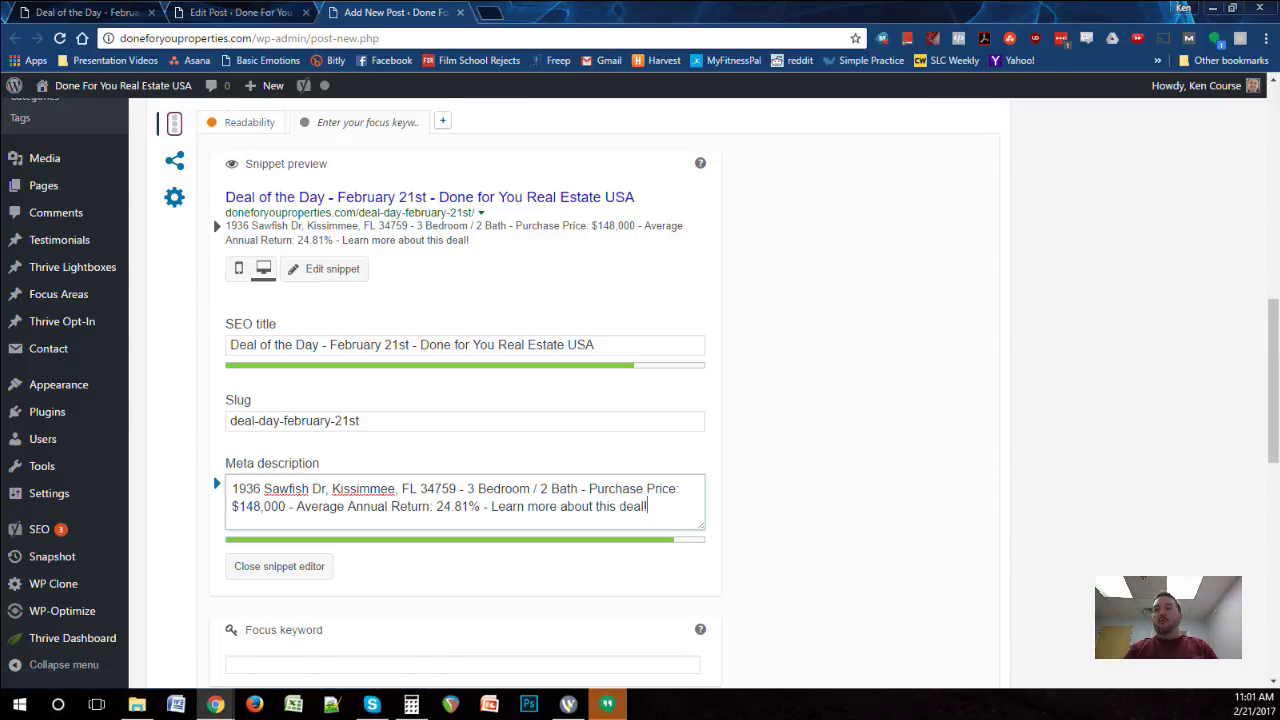
{"action": "left_click_drag", "start_coordinate": [650, 506], "coordinate": [42, 466]}
{"action": "key", "text": "ctrl+c"}
{"action": "left_click", "coordinate": [174, 160]}
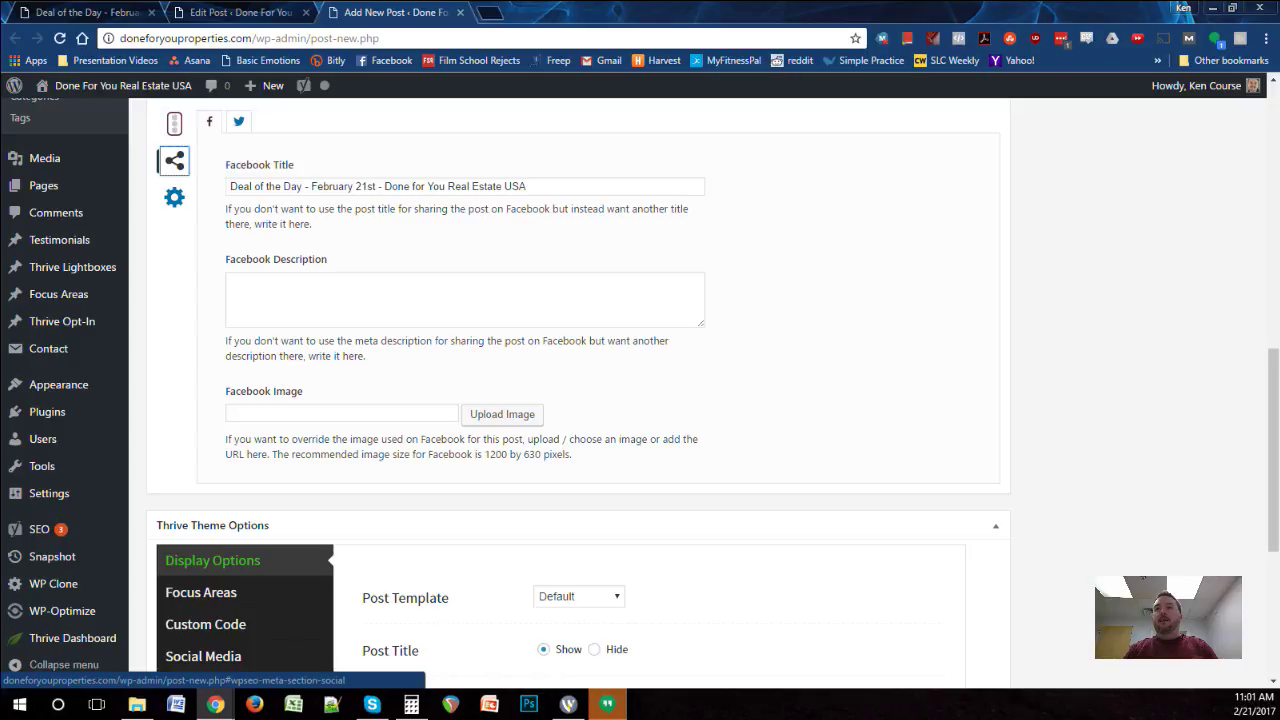
{"action": "left_click", "coordinate": [465, 300]}
{"action": "key", "text": "ctrl+v"}
{"action": "left_click", "coordinate": [238, 121]}
{"action": "key", "text": "ctrl+v"}
{"action": "left_click", "coordinate": [209, 121]}
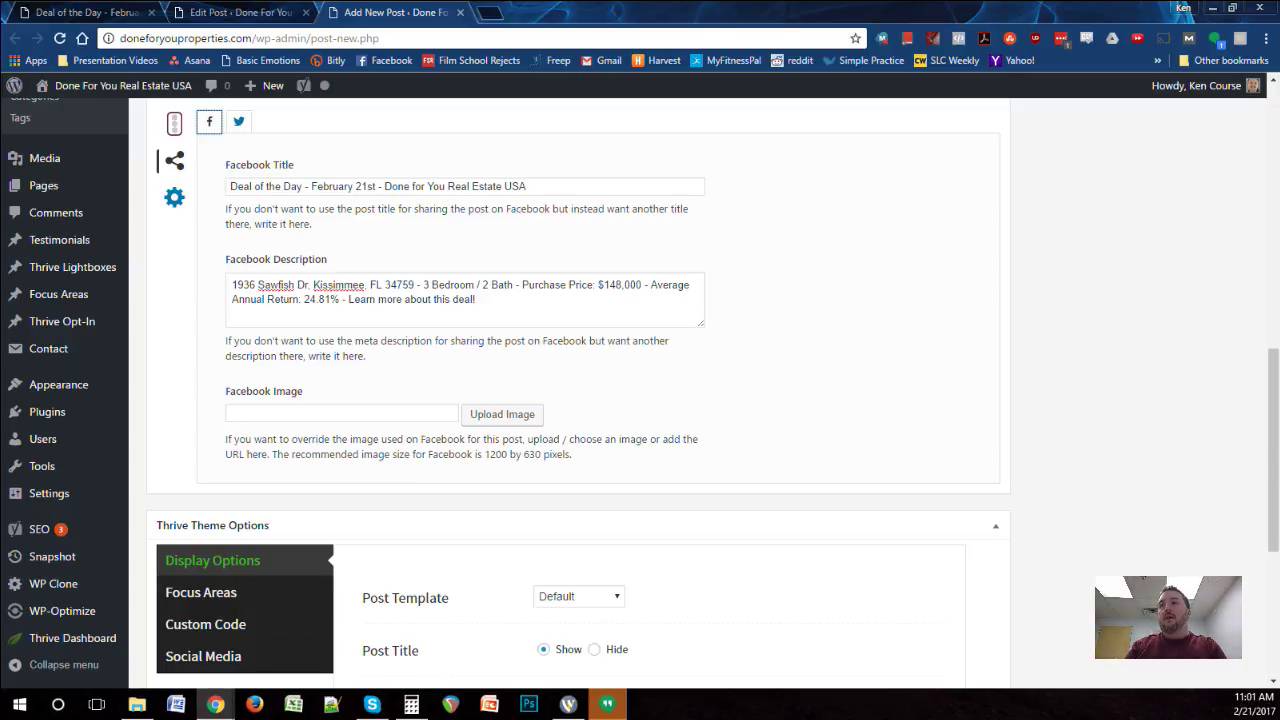
Step: Copy the Sawfish property address from the meta description into the Focus keyword field
{"action": "left_click", "coordinate": [174, 123]}
{"action": "scroll", "coordinate": [462, 450], "scroll_direction": "down", "scroll_amount": 1}
{"action": "left_click", "coordinate": [462, 530]}
{"action": "left_click_drag", "start_coordinate": [457, 355], "coordinate": [216, 350]}
{"action": "key", "text": "ctrl+c"}
{"action": "key", "text": "Tab"}
{"action": "key", "text": "Tab"}
{"action": "key", "text": "Tab"}
{"action": "key", "text": "ctrl+v"}
{"action": "key", "text": "Tab"}
{"action": "scroll", "coordinate": [578, 400], "scroll_direction": "up", "scroll_amount": 5}
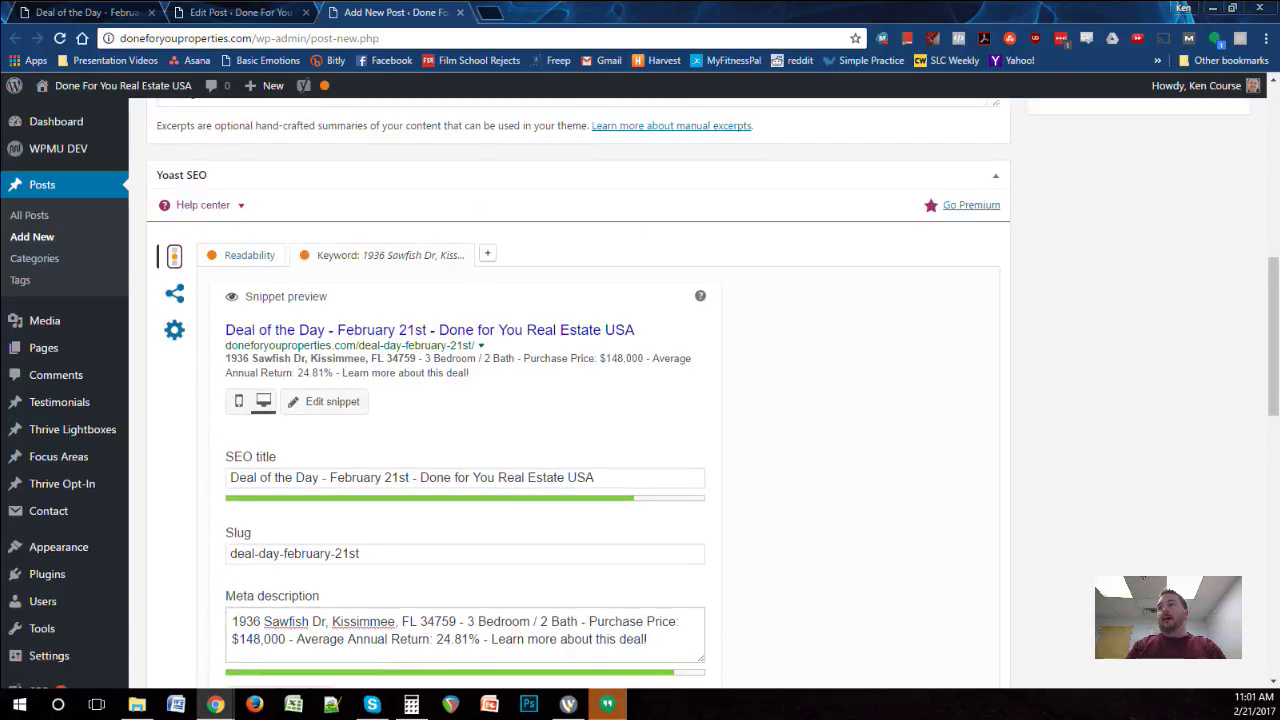
{"action": "scroll", "coordinate": [578, 400], "scroll_direction": "down", "scroll_amount": 4}
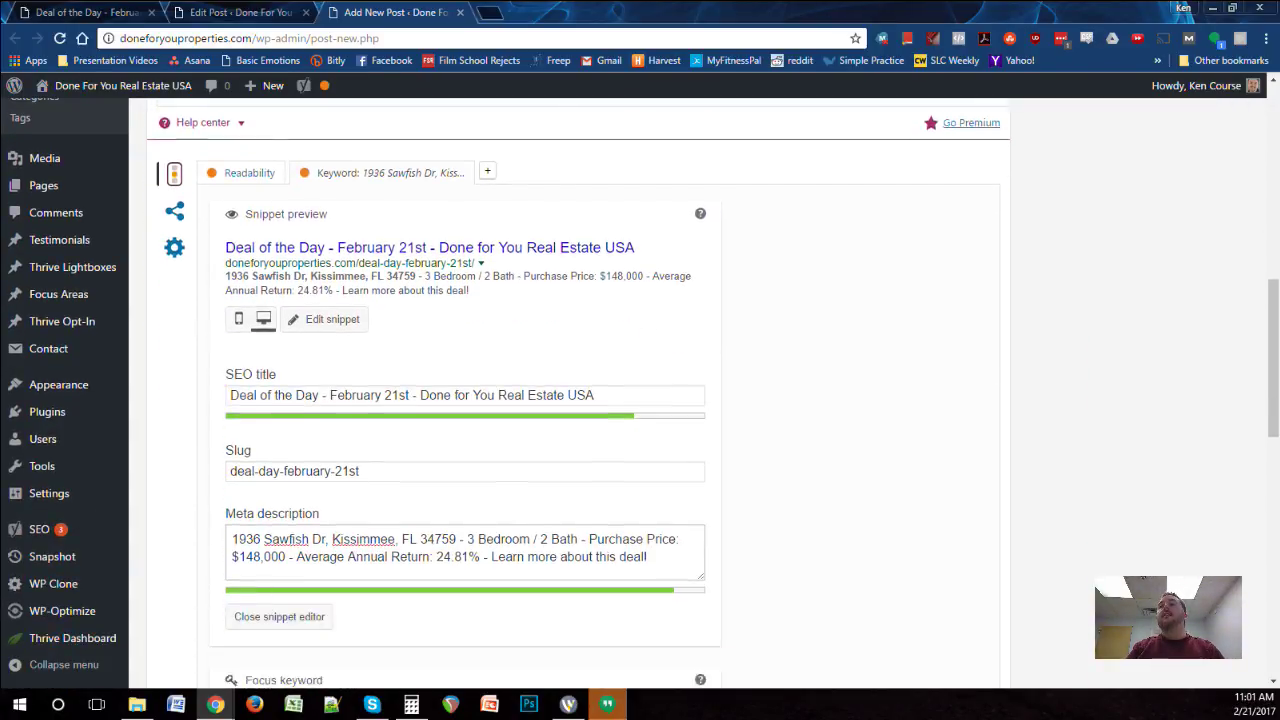
{"action": "scroll", "coordinate": [578, 400], "scroll_direction": "up", "scroll_amount": 4}
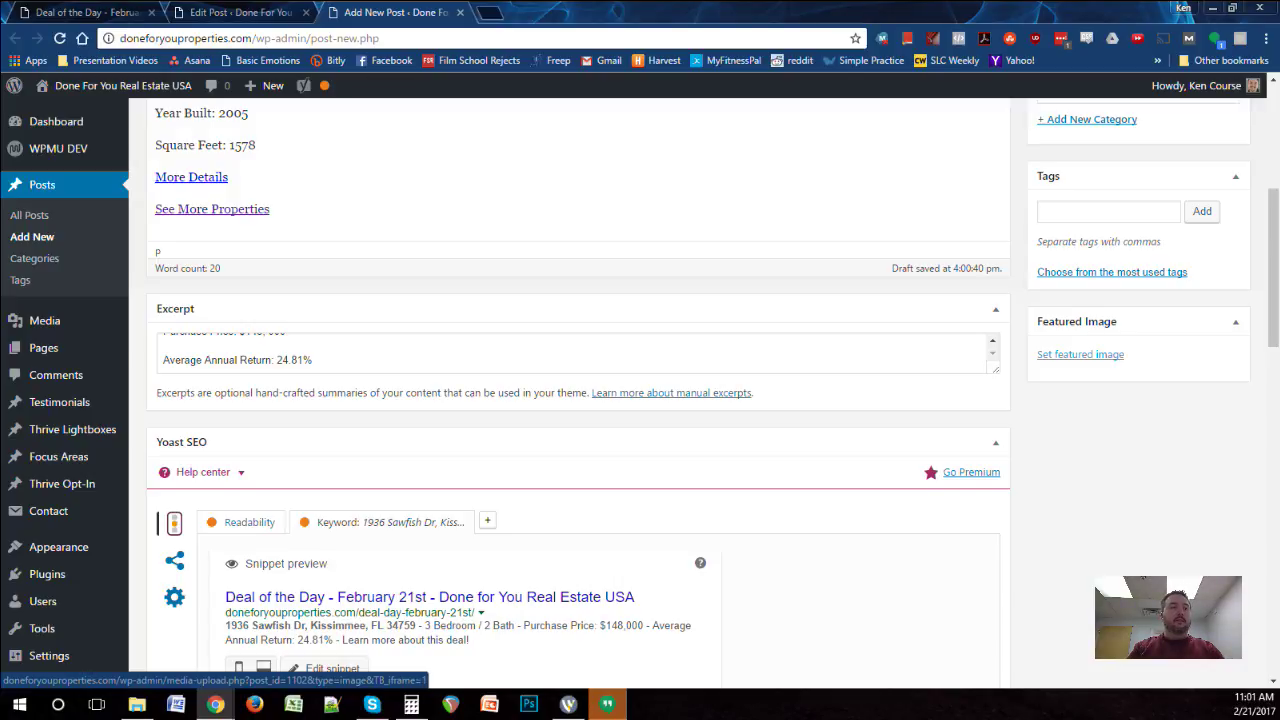
{"action": "left_click", "coordinate": [1080, 354]}
{"action": "left_click", "coordinate": [147, 150]}
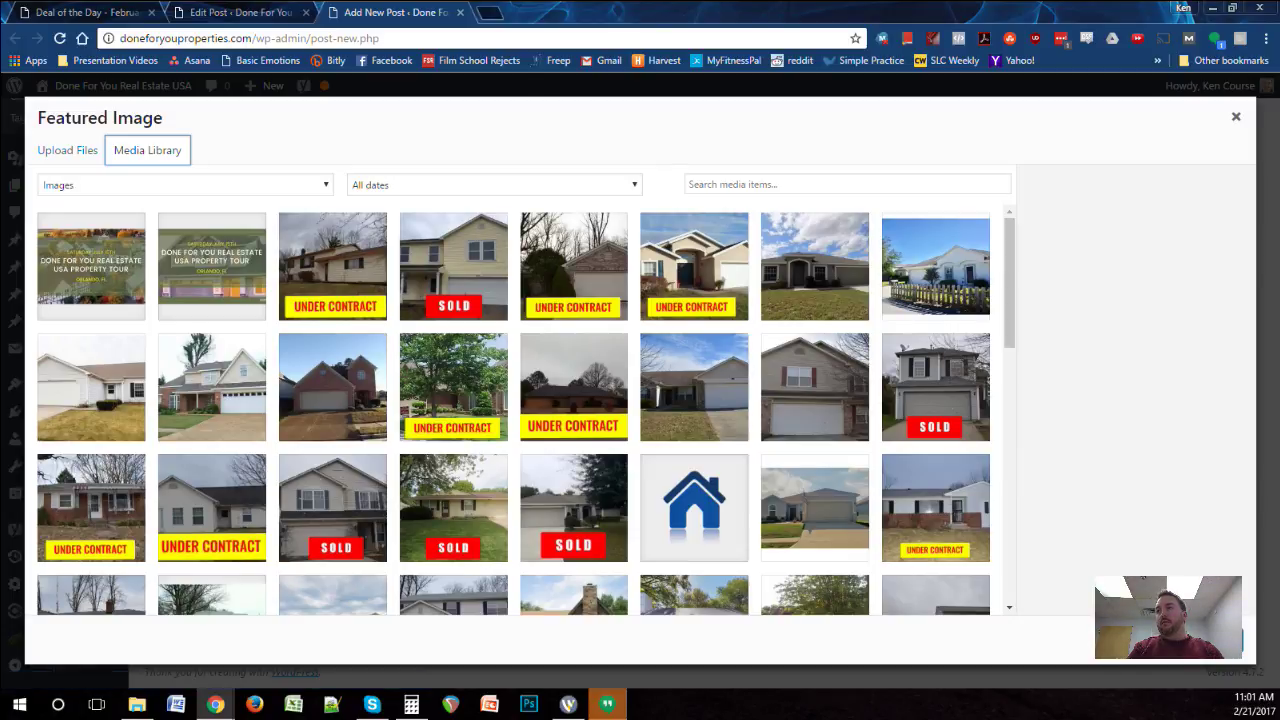
{"action": "left_click", "coordinate": [815, 266]}
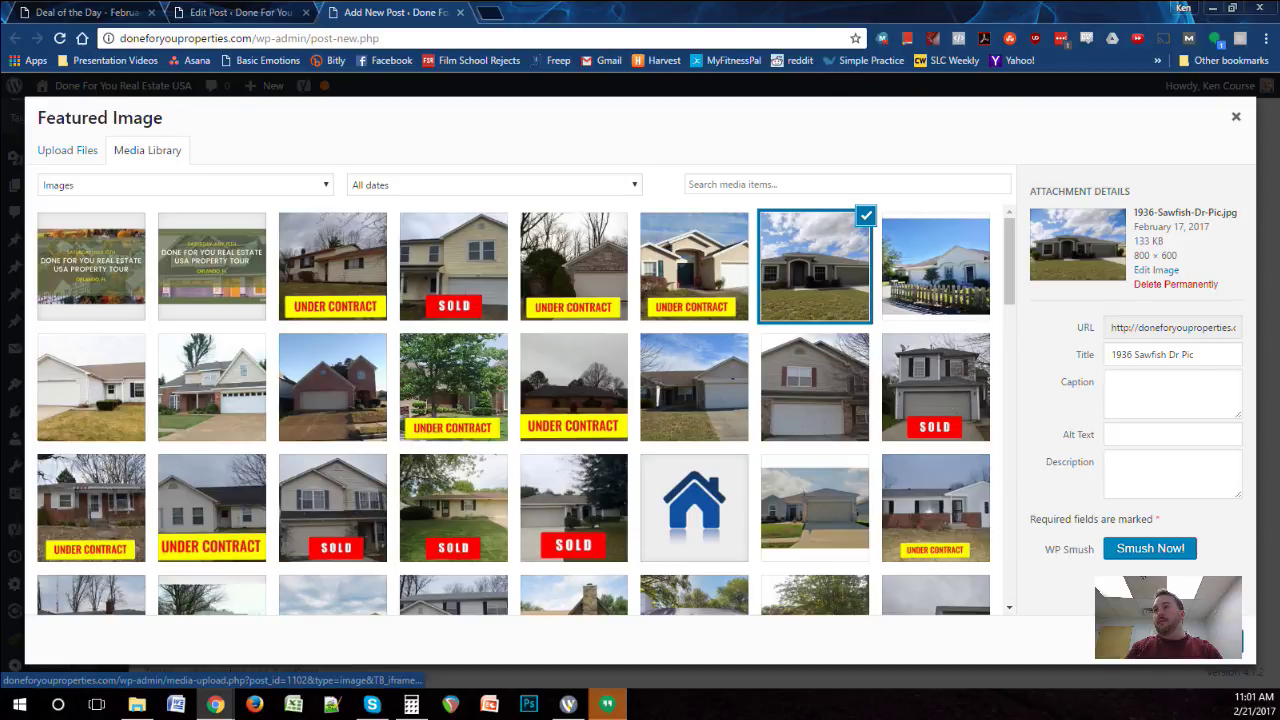
{"action": "left_click", "coordinate": [1178, 641]}
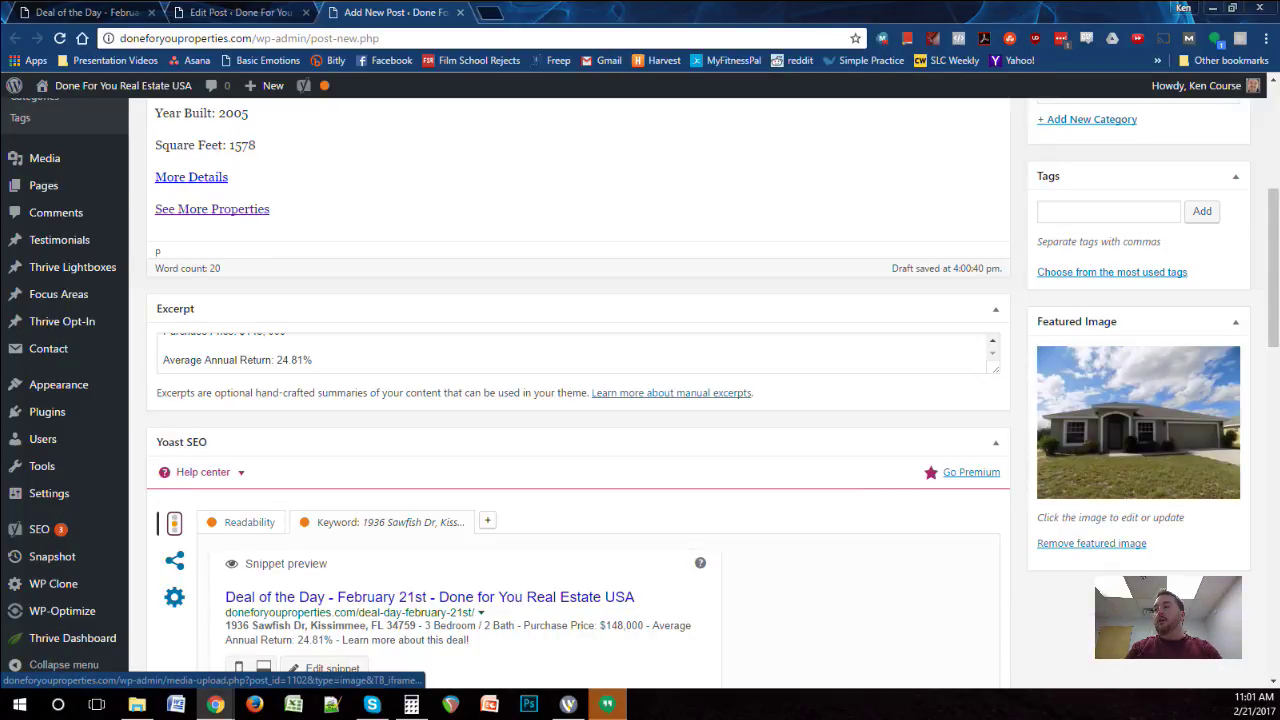
Step: Choose the Sawfish house photo as the Yoast Facebook image
{"action": "scroll", "coordinate": [640, 400], "scroll_direction": "down", "scroll_amount": 4}
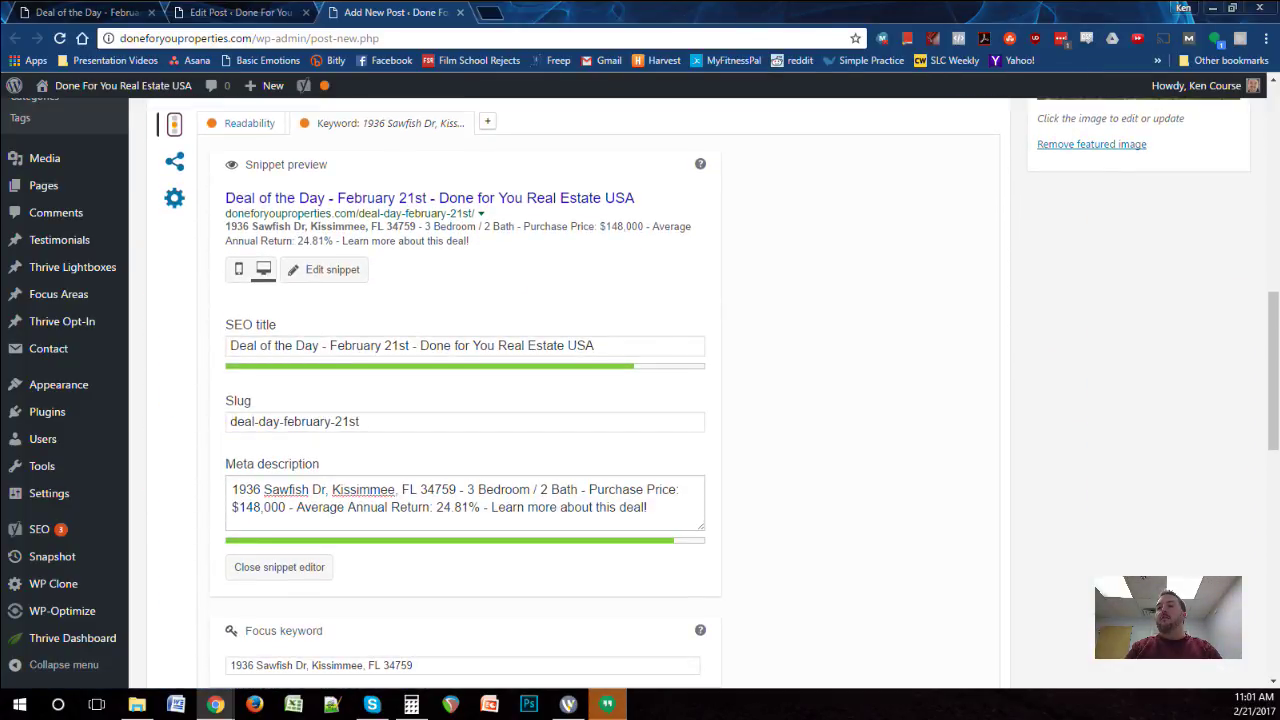
{"action": "left_click", "coordinate": [174, 161]}
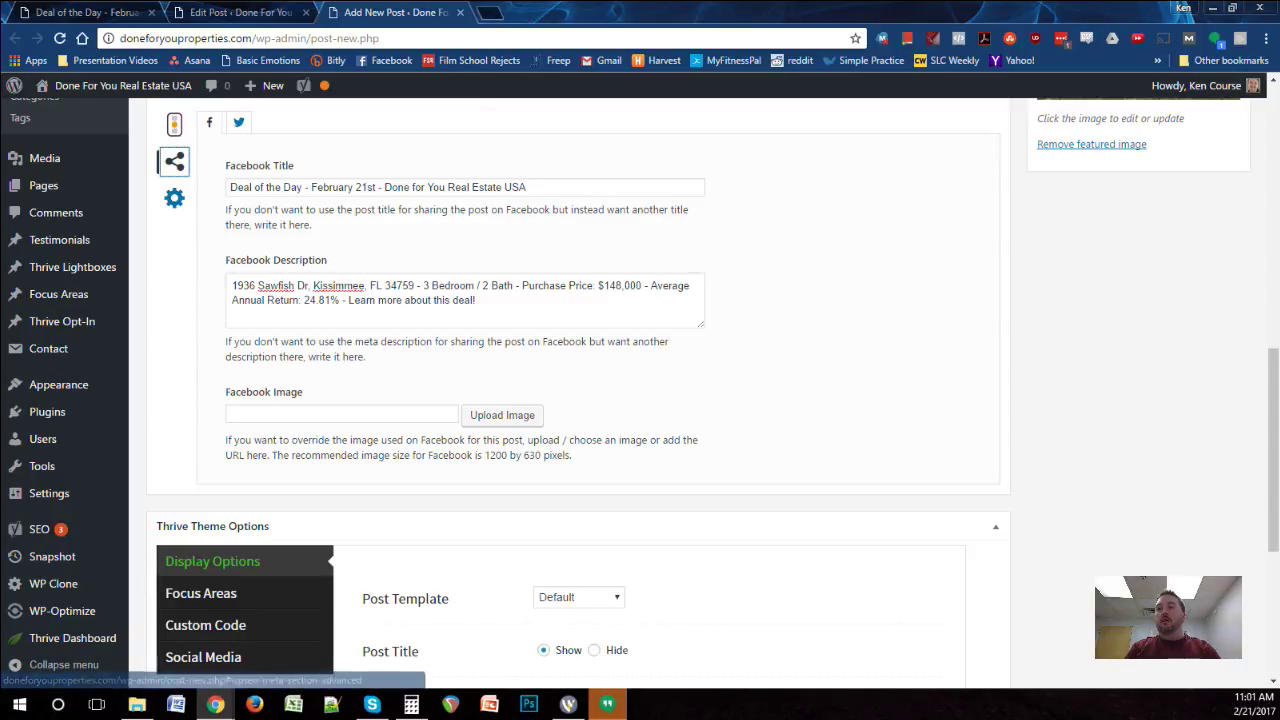
{"action": "left_click", "coordinate": [340, 414]}
{"action": "left_click", "coordinate": [502, 415]}
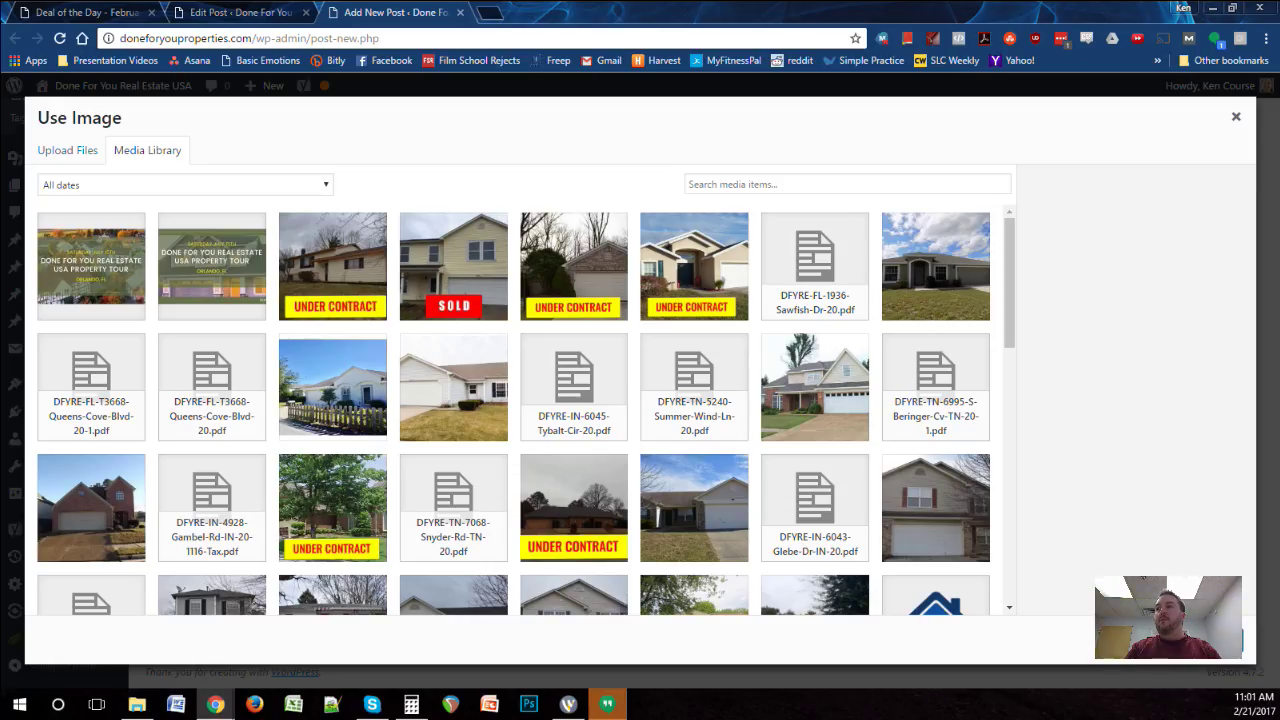
{"action": "left_click", "coordinate": [935, 266]}
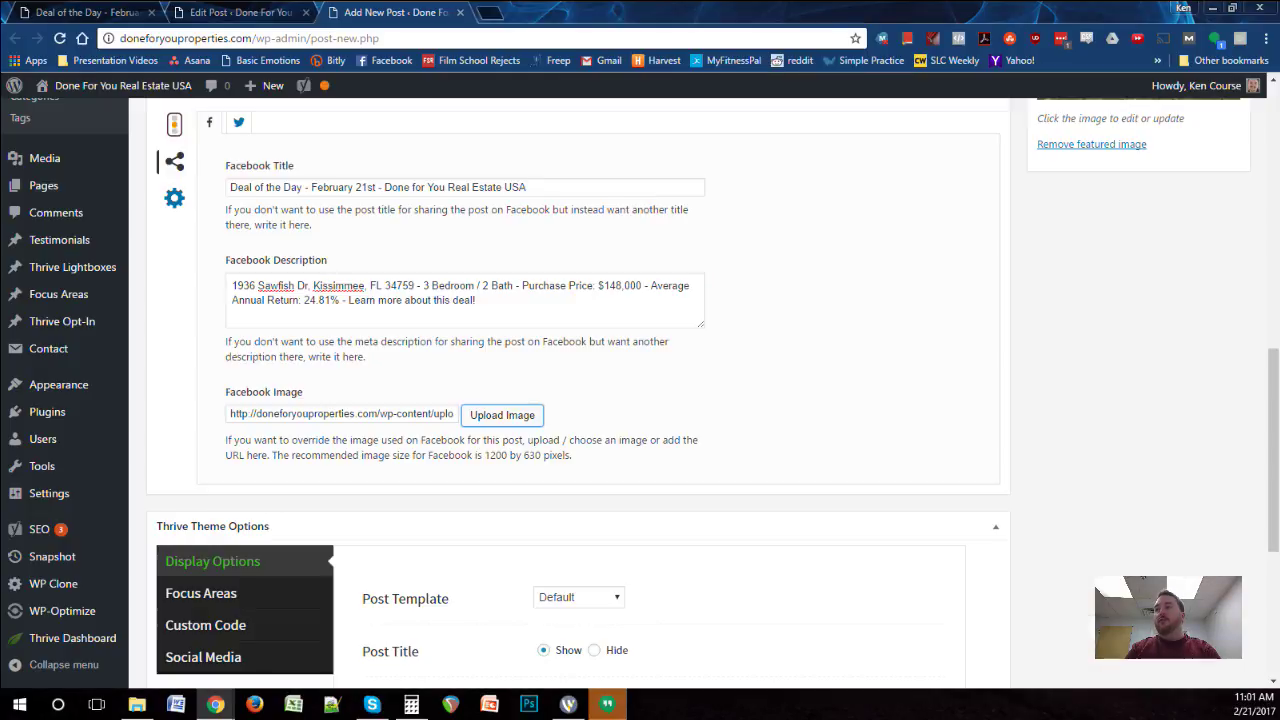
{"action": "left_click", "coordinate": [1146, 543]}
Step: Choose the same Sawfish house photo as the Twitter image
{"action": "left_click", "coordinate": [238, 122]}
{"action": "left_click", "coordinate": [502, 415]}
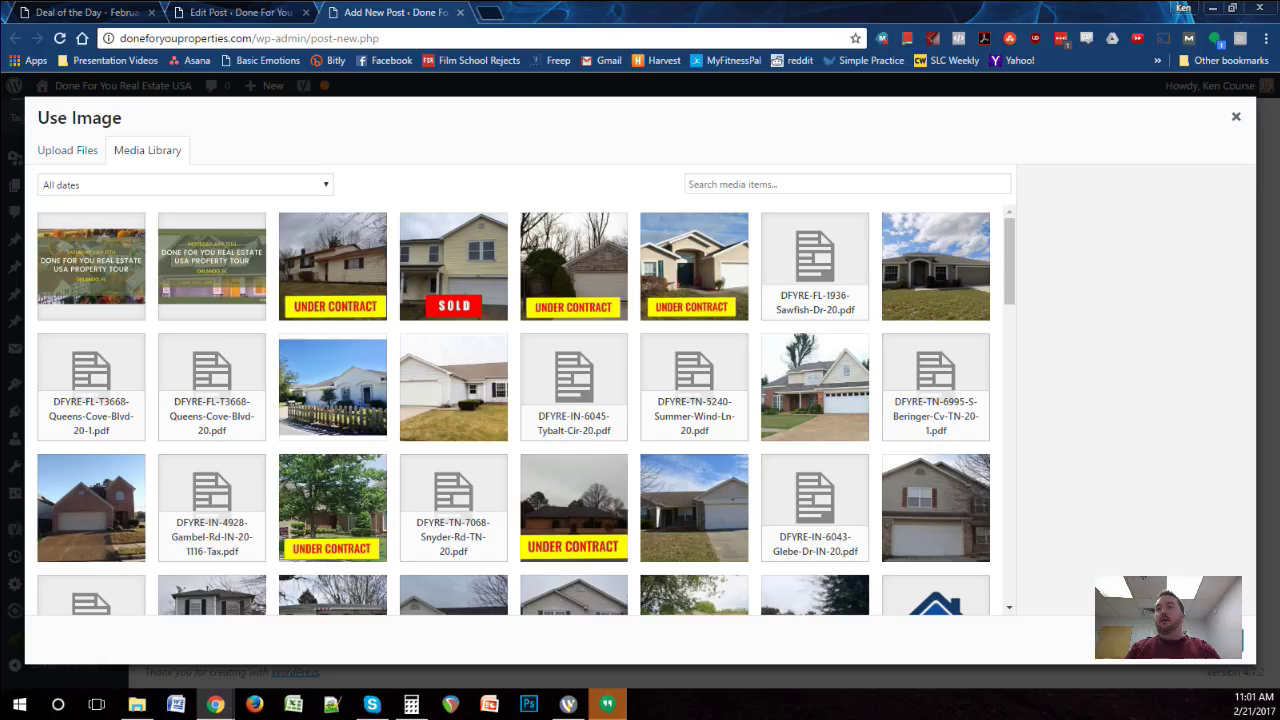
{"action": "left_click", "coordinate": [935, 266]}
{"action": "left_click", "coordinate": [1200, 642]}
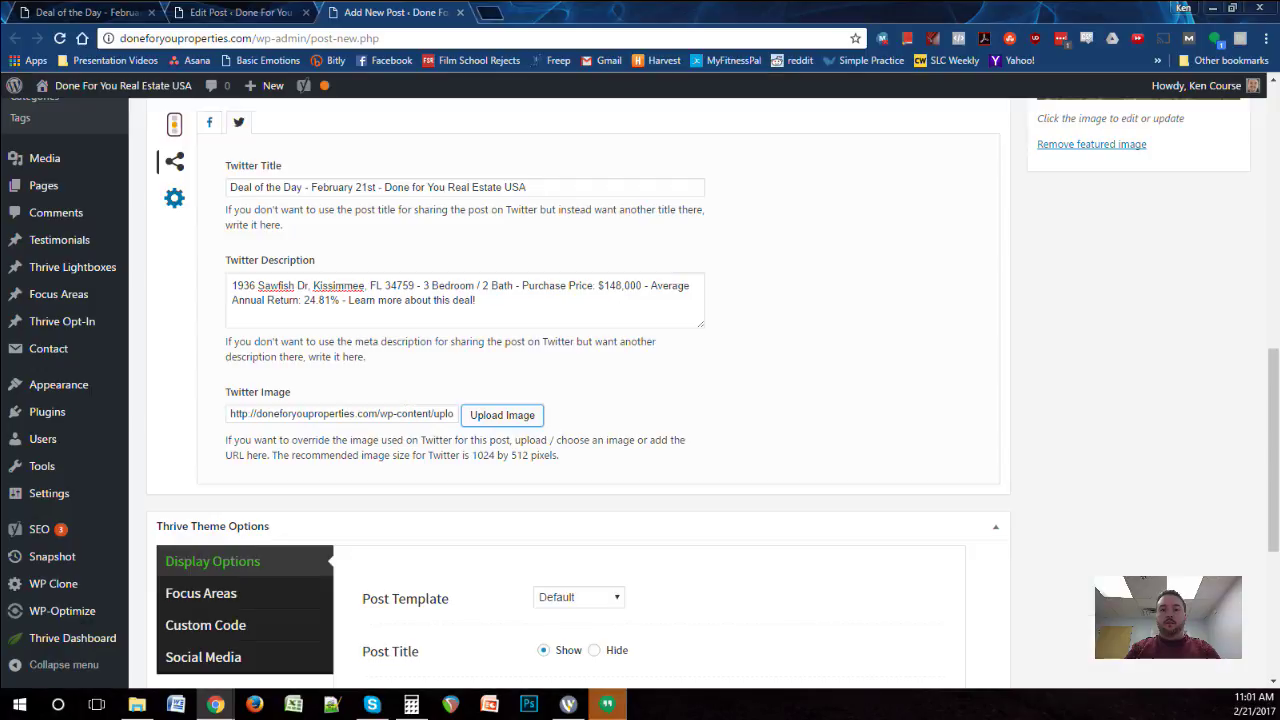
{"action": "left_click", "coordinate": [209, 122]}
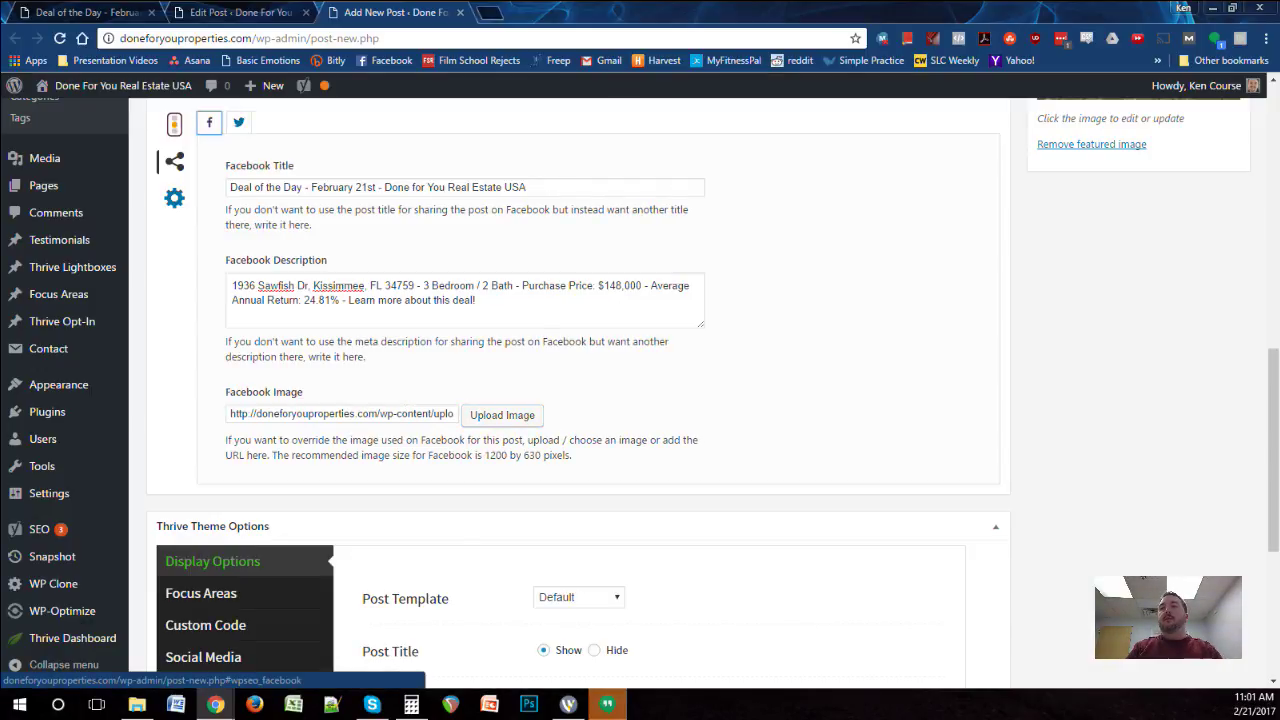
{"action": "scroll", "coordinate": [209, 122], "scroll_direction": "down", "scroll_amount": 4}
{"action": "scroll", "coordinate": [578, 390], "scroll_direction": "up", "scroll_amount": 10}
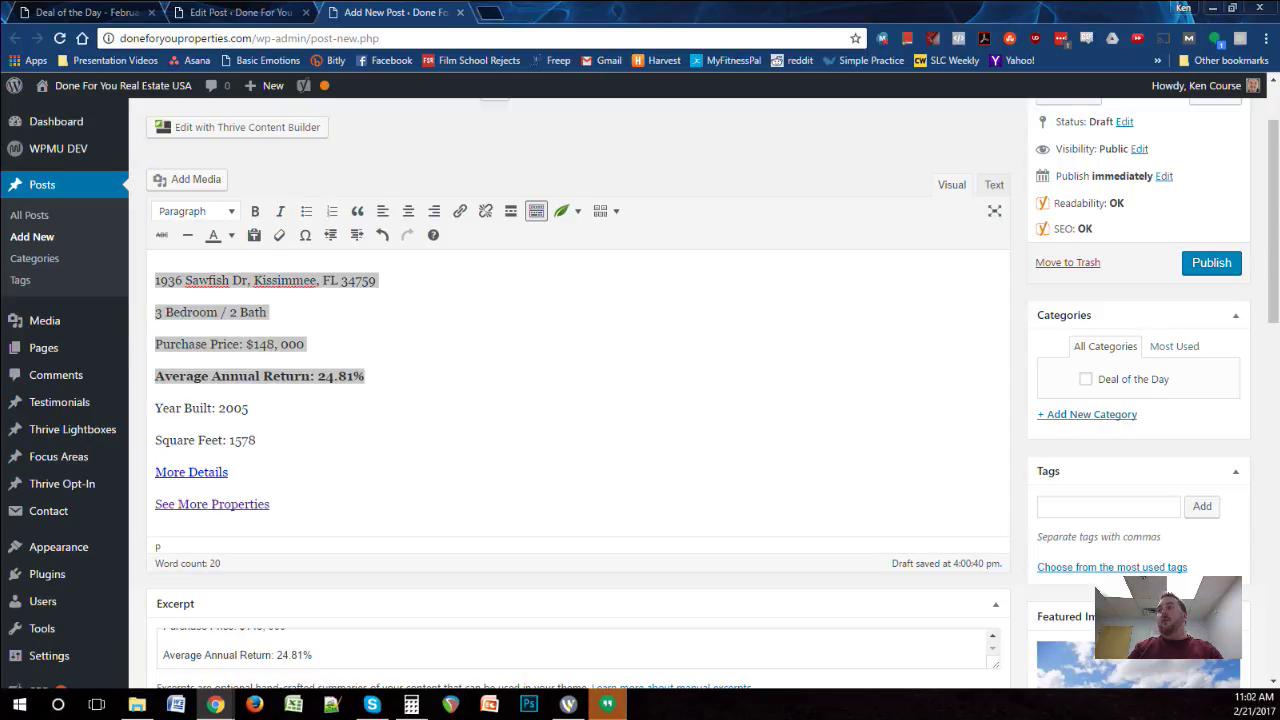
Step: Tick the Deal of the Day category and publish 'Deal of the Day - February 21st'
{"action": "left_click", "coordinate": [1085, 379]}
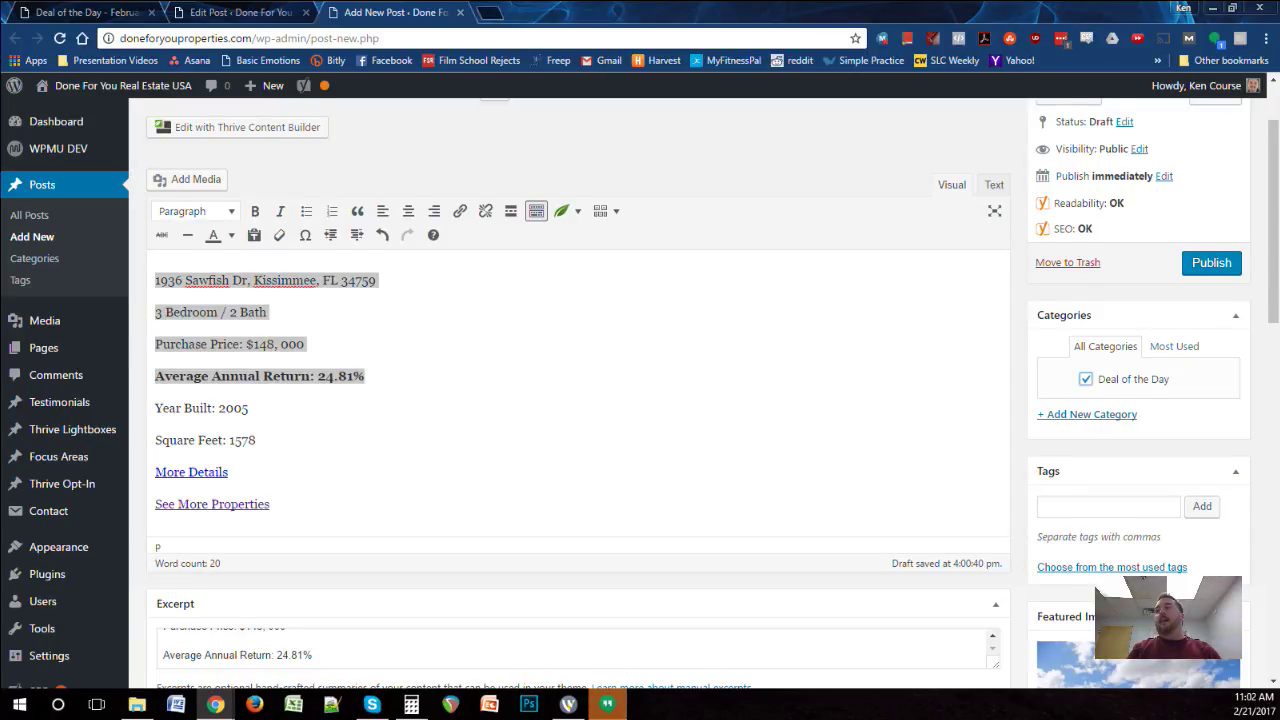
{"action": "scroll", "coordinate": [578, 390], "scroll_direction": "up", "scroll_amount": 1}
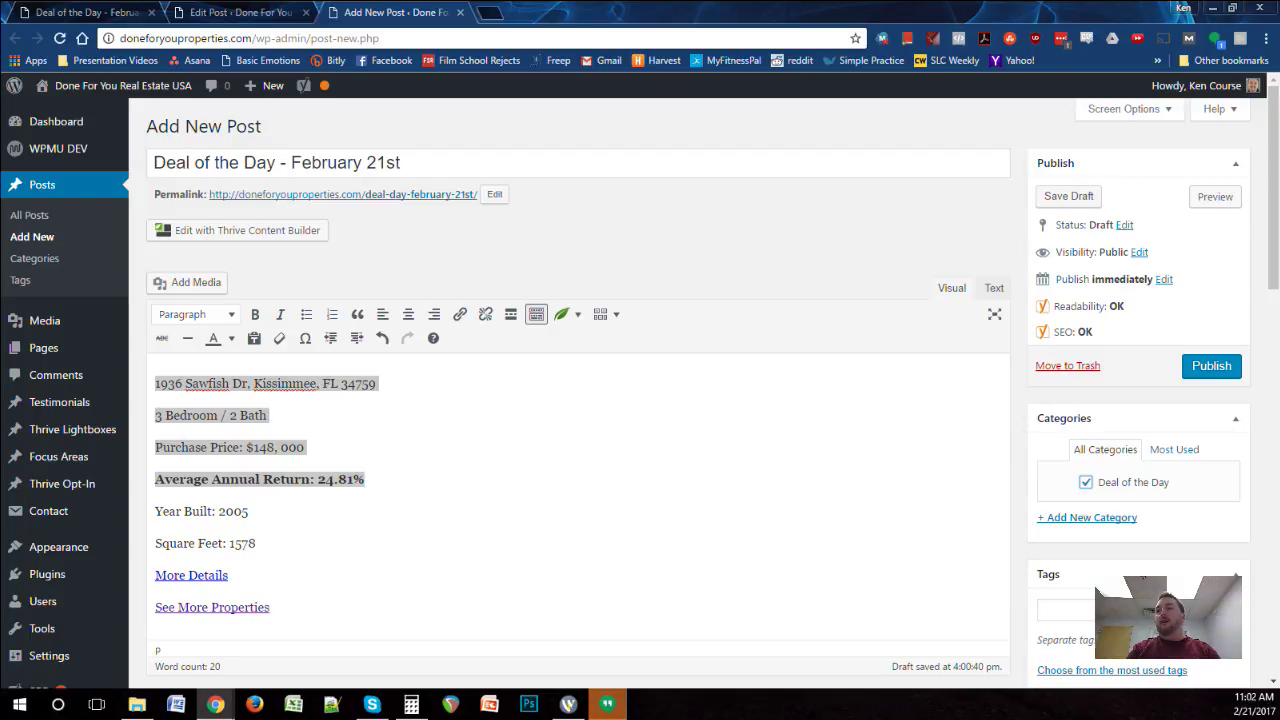
{"action": "left_click", "coordinate": [1211, 365]}
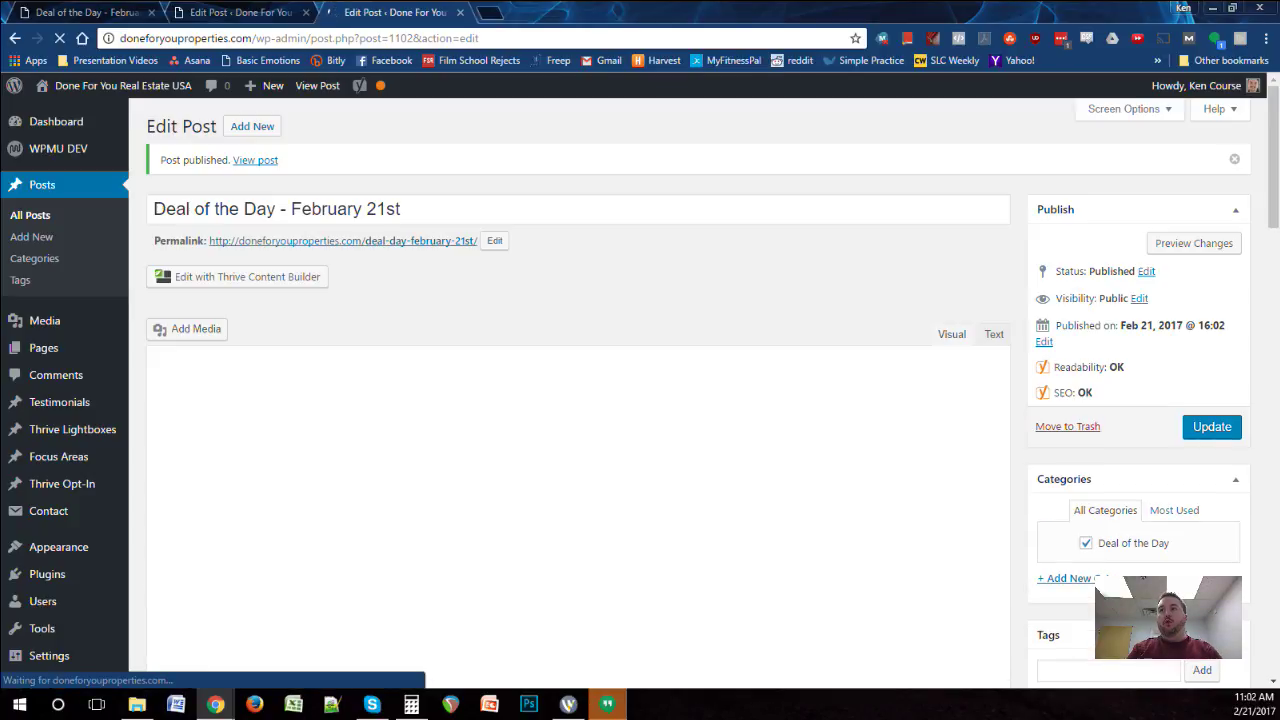
Step: Open the published post's permalink in a new tab and look through it
{"action": "right_click", "coordinate": [401, 242]}
{"action": "left_click", "coordinate": [473, 256]}
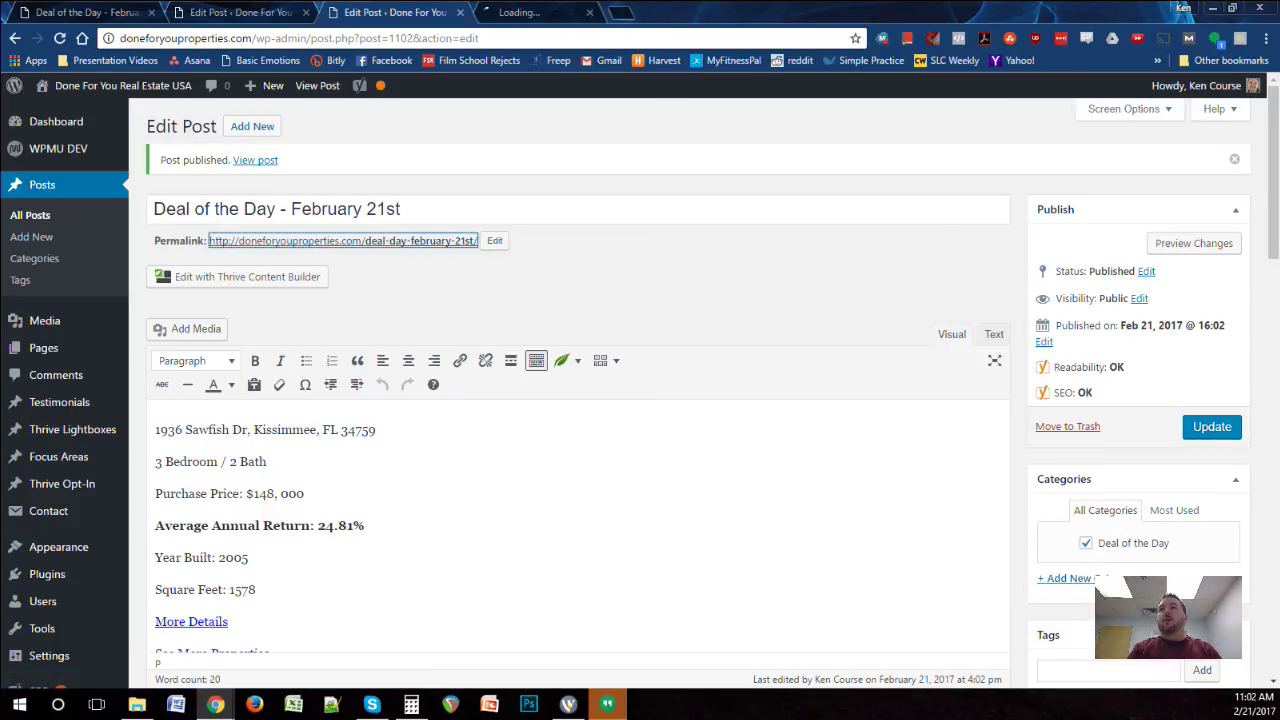
{"action": "left_click", "coordinate": [540, 12]}
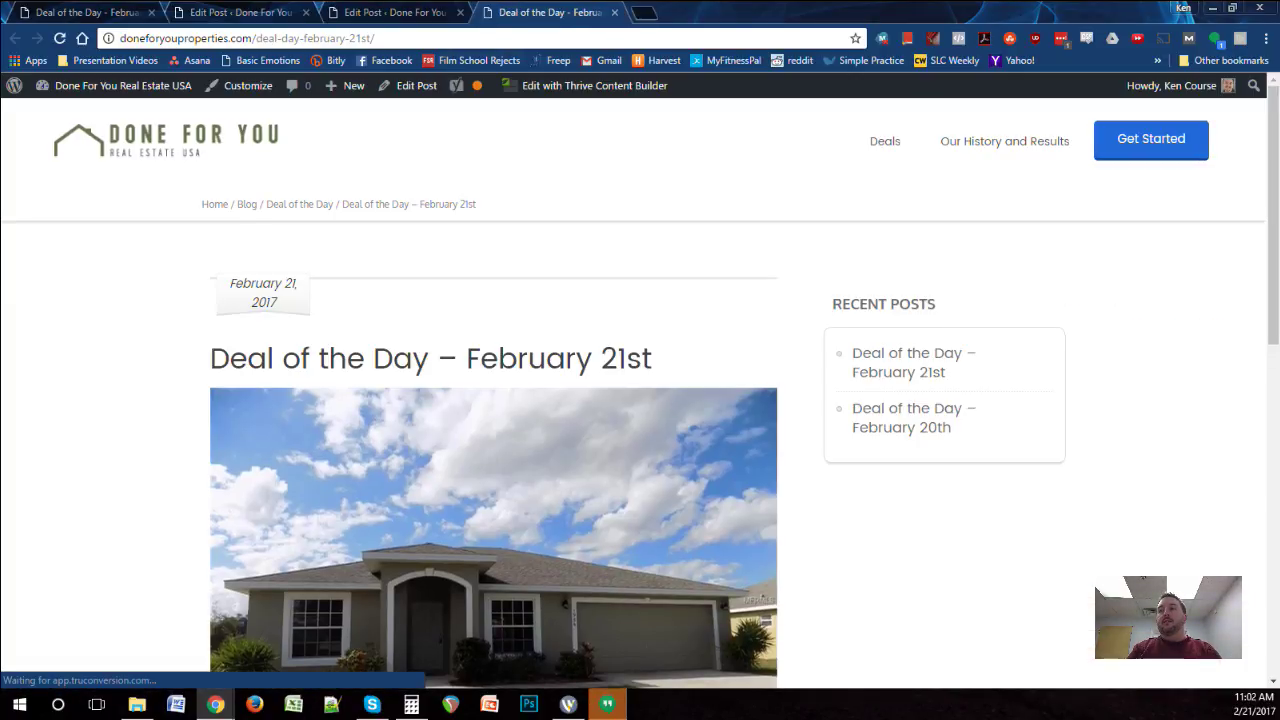
{"action": "scroll", "coordinate": [640, 400], "scroll_direction": "down", "scroll_amount": 6}
{"action": "scroll", "coordinate": [640, 400], "scroll_direction": "down", "scroll_amount": 5}
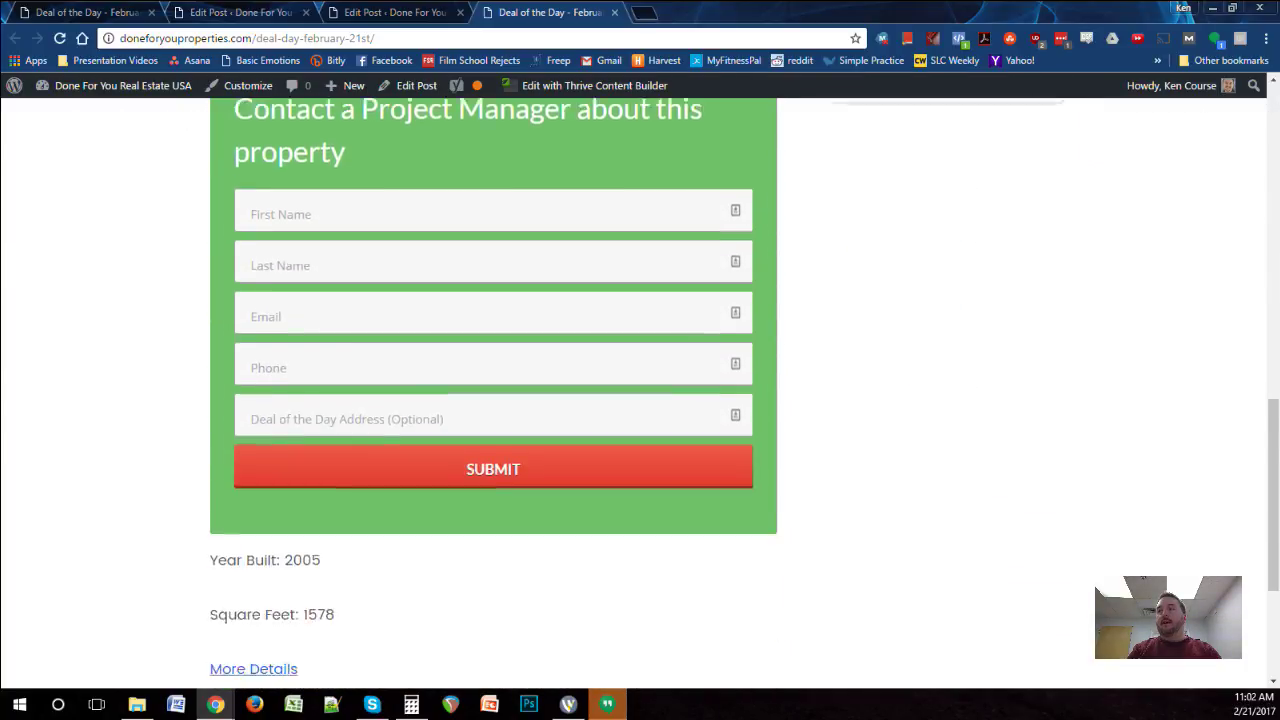
{"action": "scroll", "coordinate": [640, 400], "scroll_direction": "up", "scroll_amount": 8}
{"action": "scroll", "coordinate": [640, 400], "scroll_direction": "up", "scroll_amount": 3}
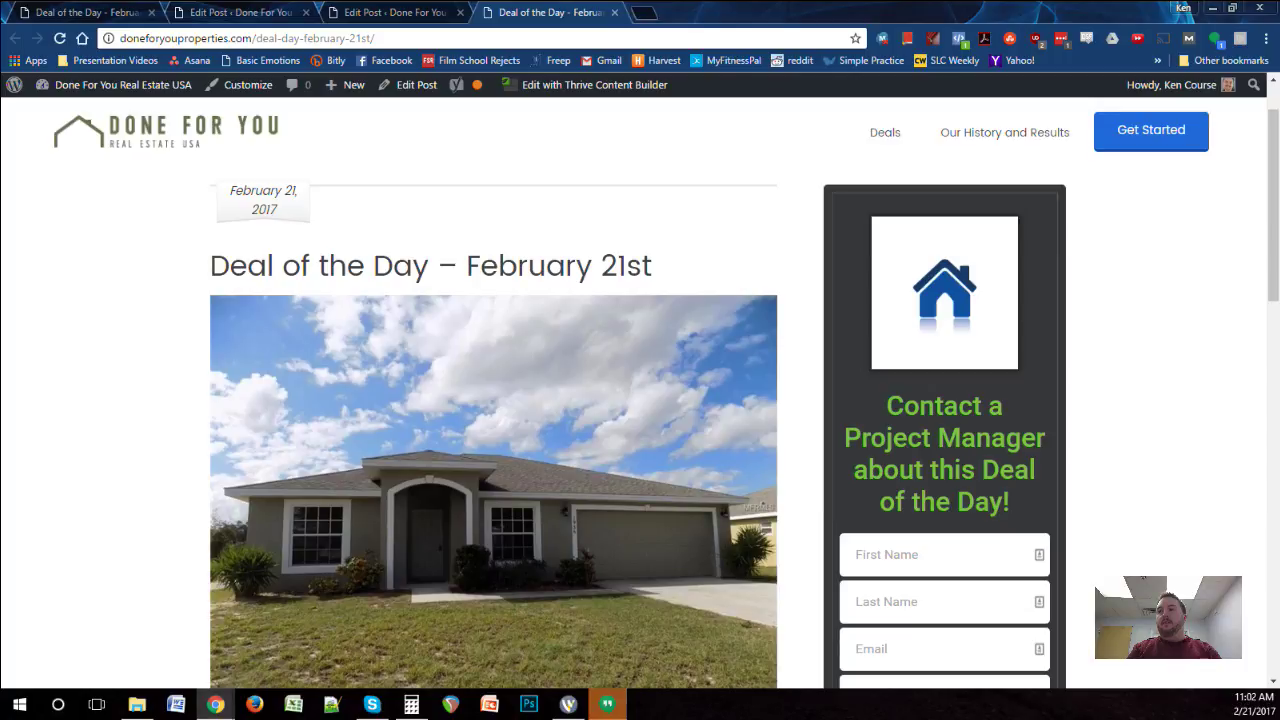
{"action": "scroll", "coordinate": [640, 400], "scroll_direction": "down", "scroll_amount": 5}
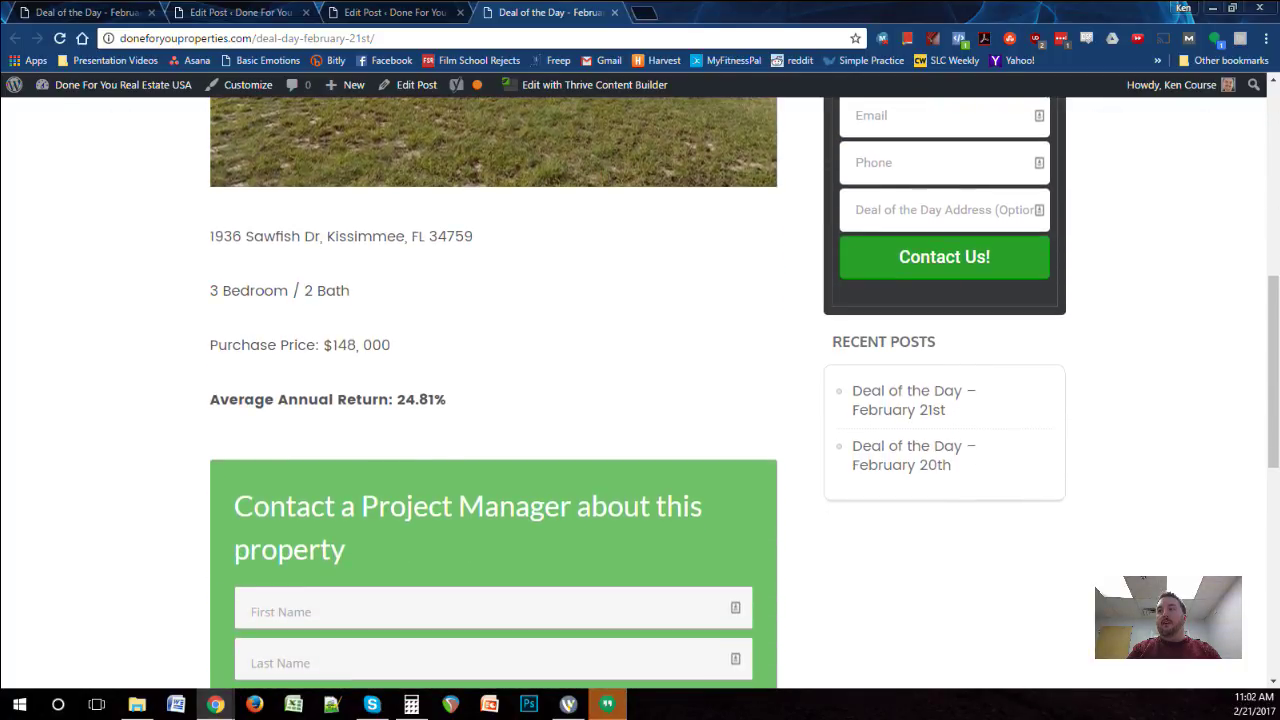
{"action": "scroll", "coordinate": [640, 400], "scroll_direction": "up", "scroll_amount": 3}
{"action": "scroll", "coordinate": [640, 400], "scroll_direction": "up", "scroll_amount": 4}
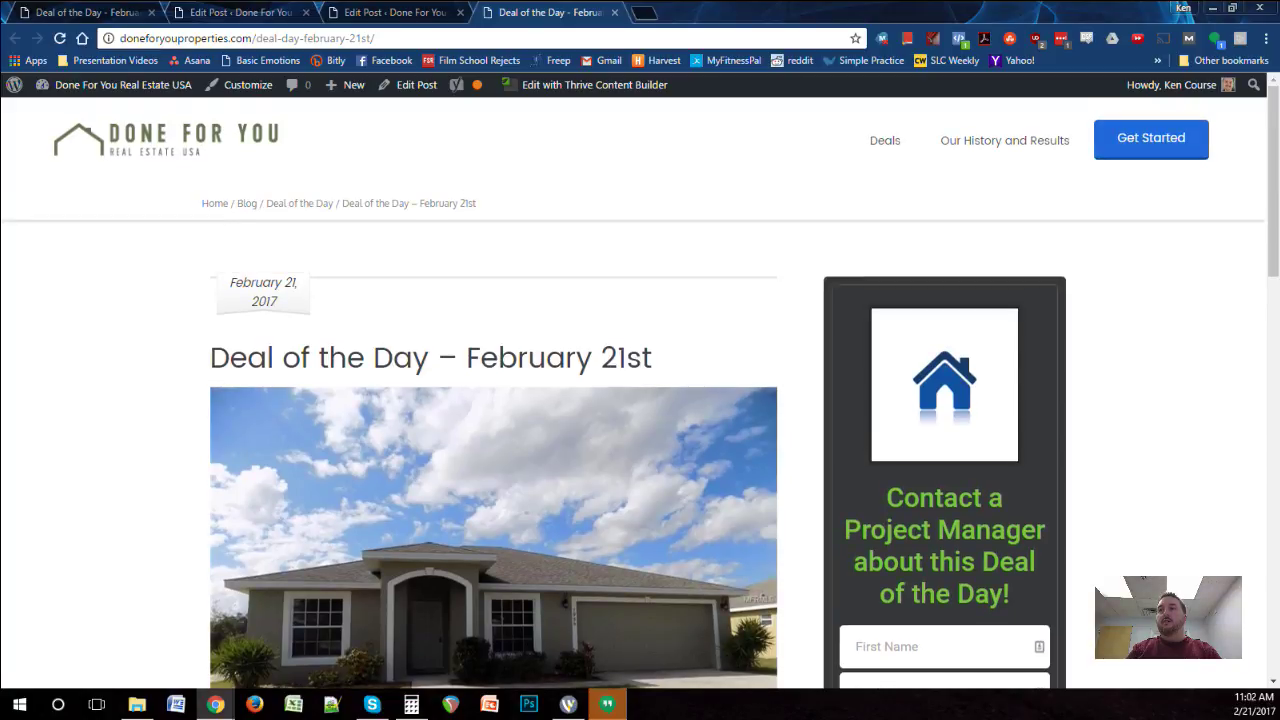
Step: View the Deal of the Day category archive, then return to the Edit Post tab
{"action": "left_click", "coordinate": [299, 203]}
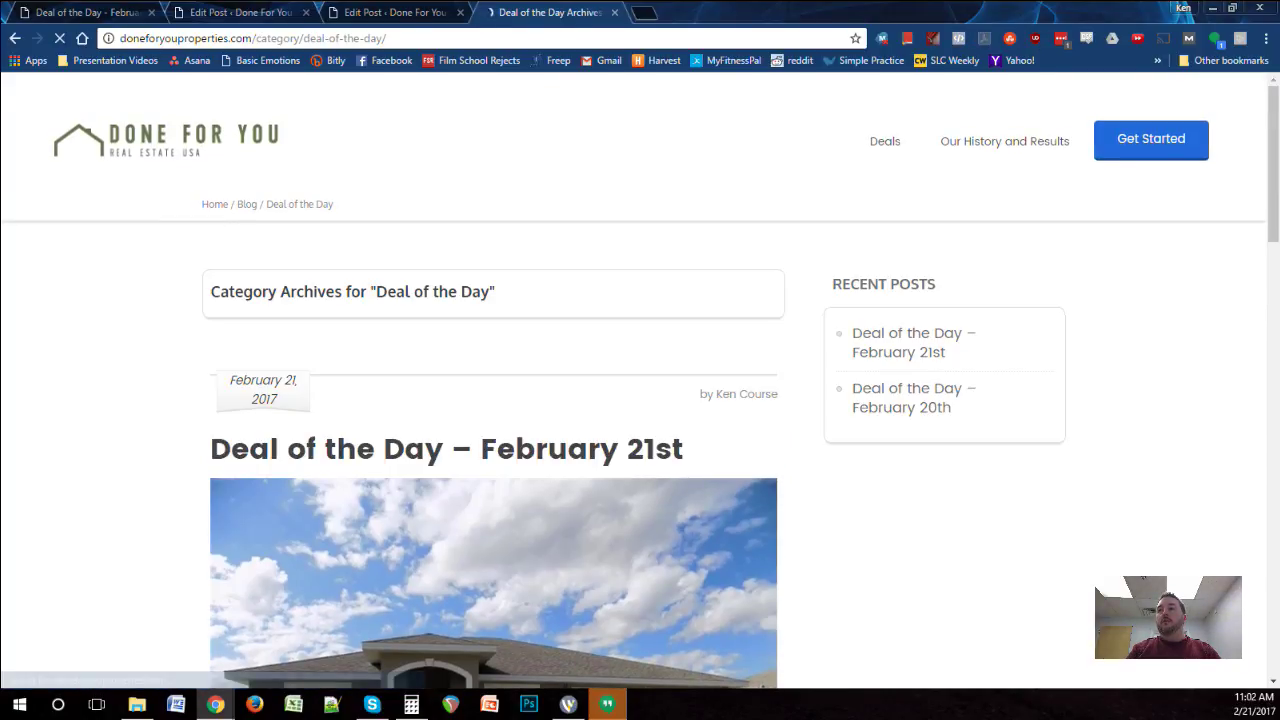
{"action": "scroll", "coordinate": [640, 400], "scroll_direction": "down", "scroll_amount": 3}
{"action": "scroll", "coordinate": [640, 400], "scroll_direction": "down", "scroll_amount": 12}
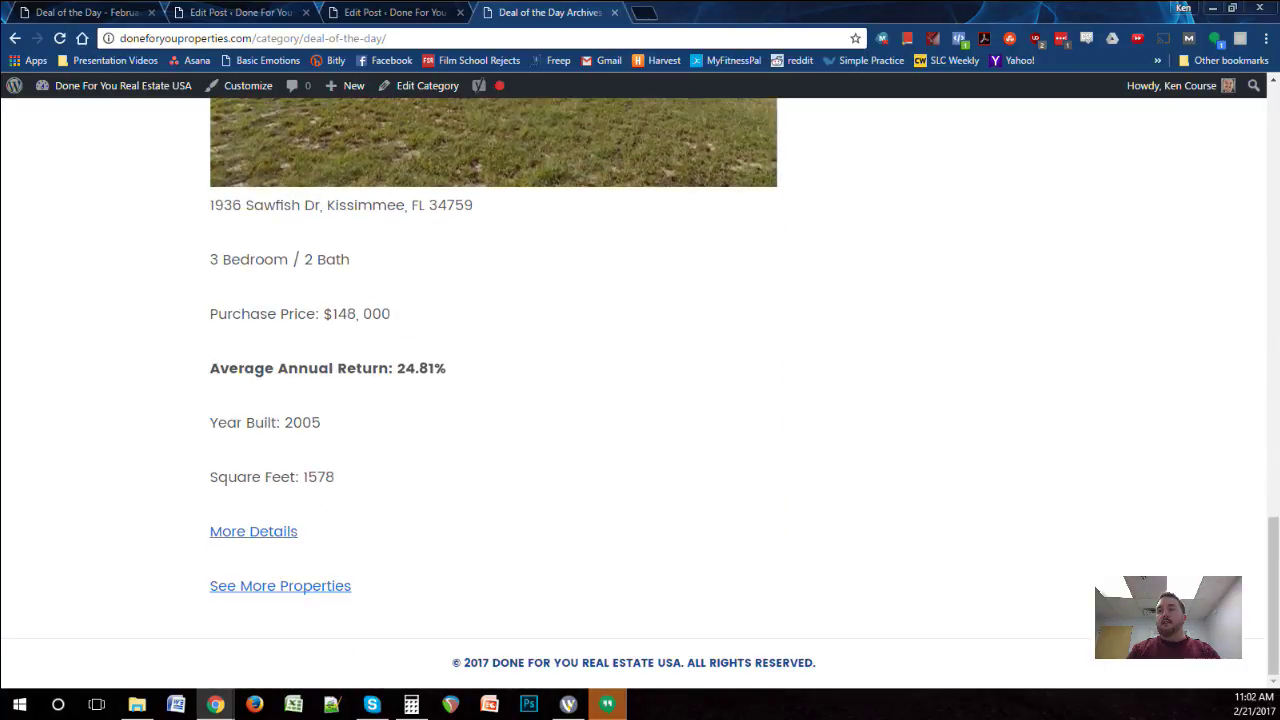
{"action": "scroll", "coordinate": [640, 400], "scroll_direction": "up", "scroll_amount": 15}
{"action": "scroll", "coordinate": [640, 400], "scroll_direction": "down", "scroll_amount": 2}
{"action": "scroll", "coordinate": [640, 400], "scroll_direction": "down", "scroll_amount": 2}
{"action": "scroll", "coordinate": [640, 400], "scroll_direction": "up", "scroll_amount": 3}
{"action": "key", "text": "ctrl+shift+Tab"}
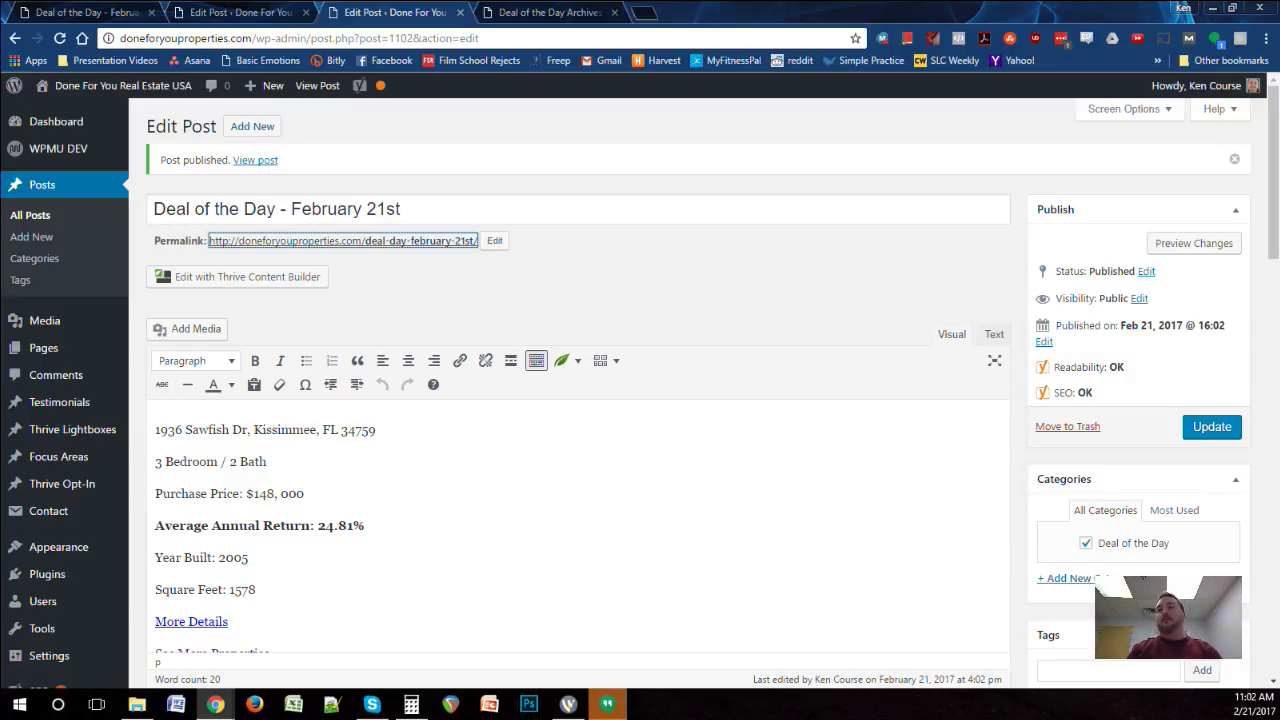
Step: Check the address, bed/bath, Average Annual Return, Year Built and More Details lines
{"action": "scroll", "coordinate": [640, 400], "scroll_direction": "down", "scroll_amount": 1}
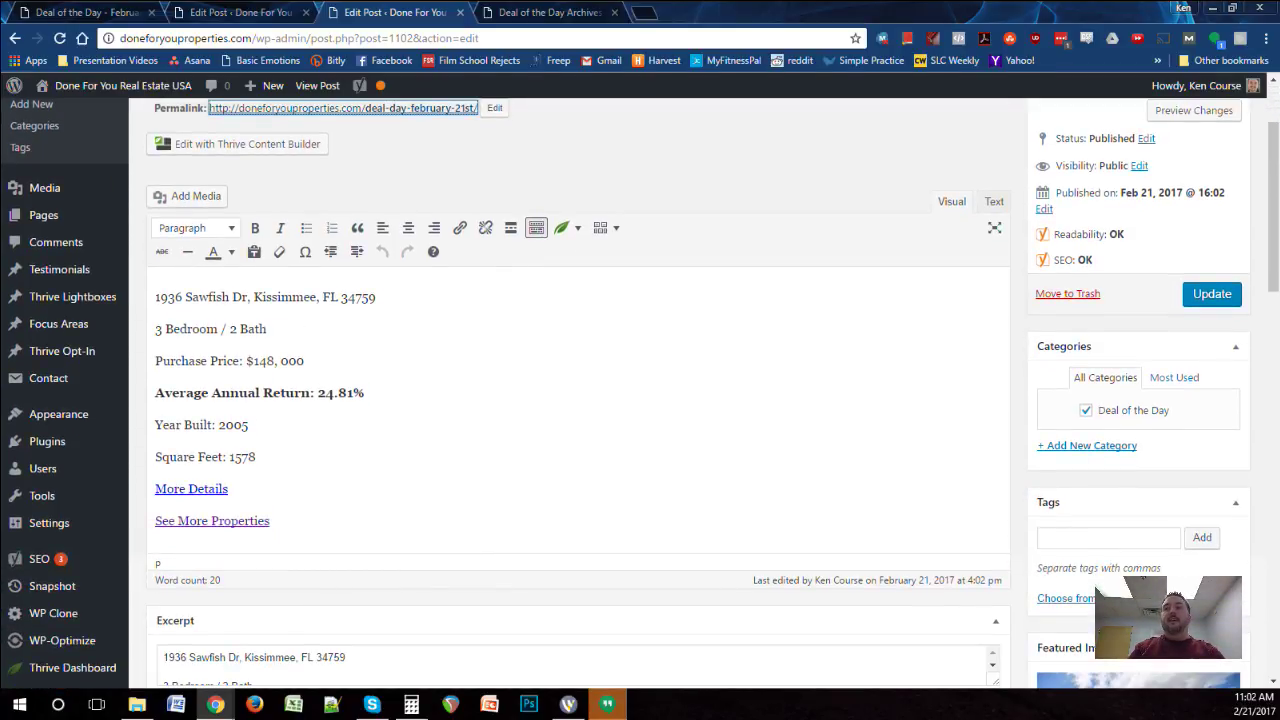
{"action": "left_click", "coordinate": [376, 297]}
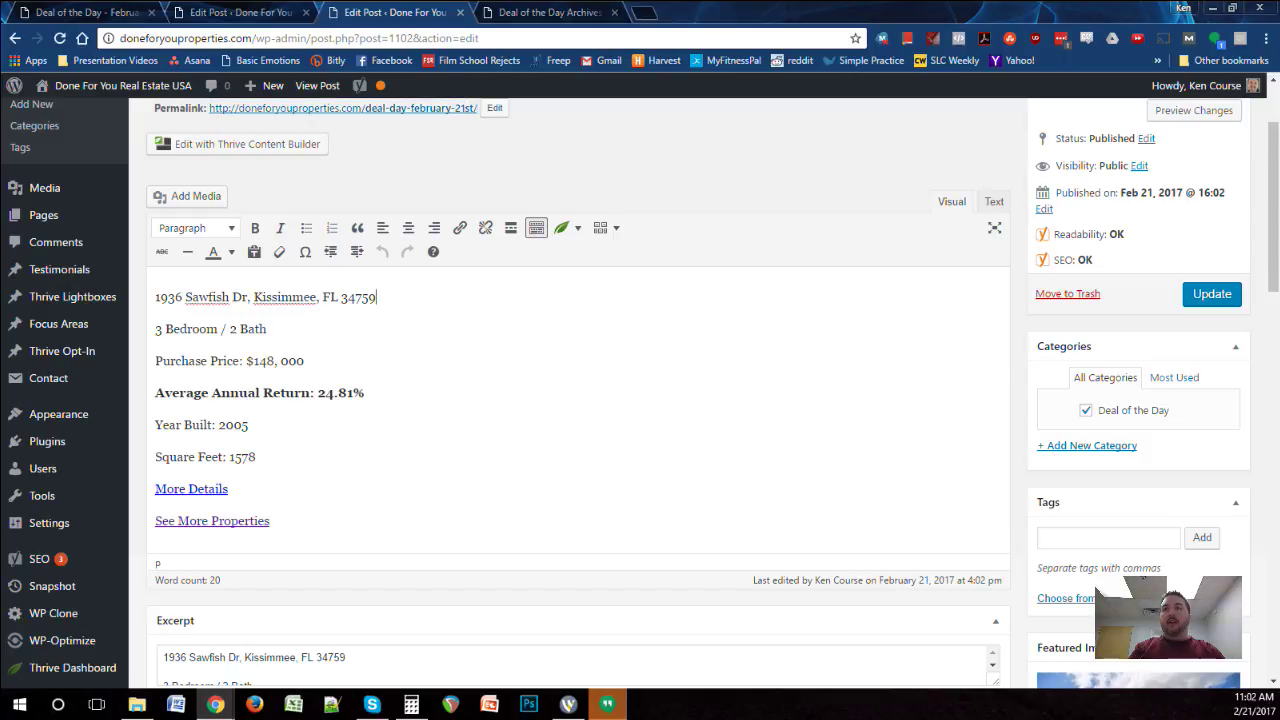
{"action": "left_click", "coordinate": [267, 329]}
{"action": "left_click", "coordinate": [366, 393]}
{"action": "left_click", "coordinate": [249, 425]}
{"action": "scroll", "coordinate": [578, 400], "scroll_direction": "down", "scroll_amount": 2}
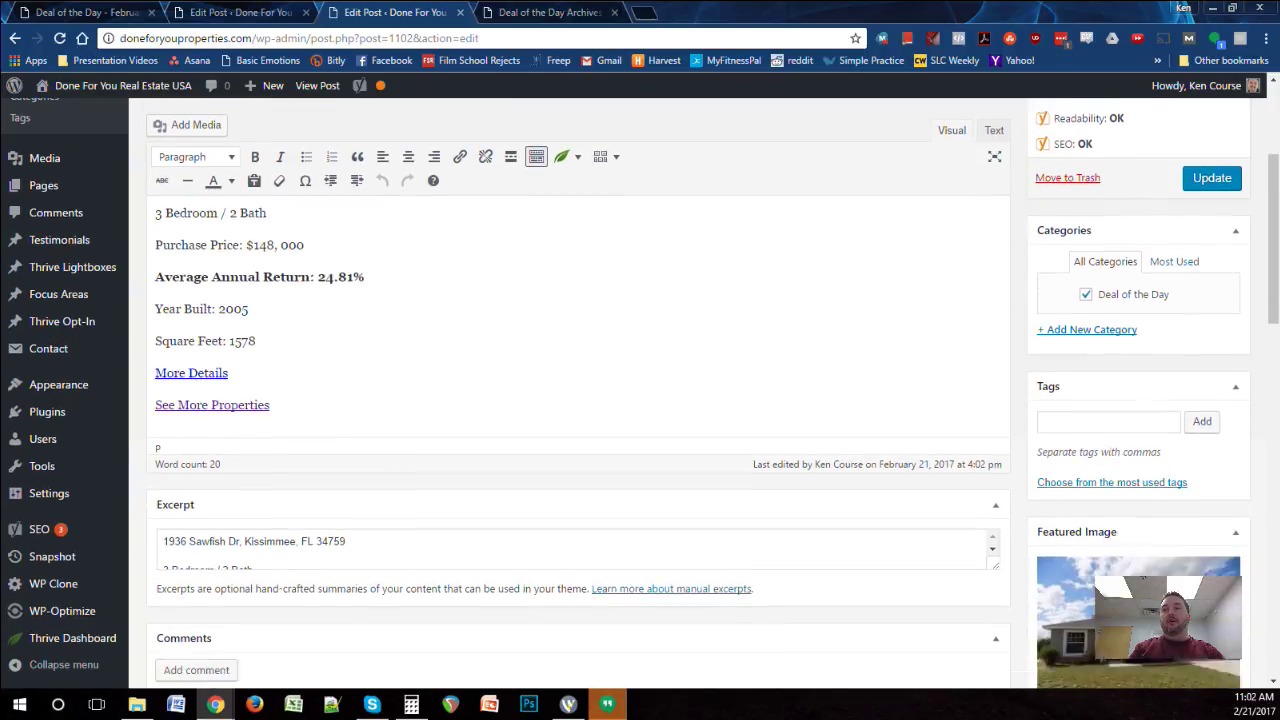
{"action": "left_click", "coordinate": [229, 355]}
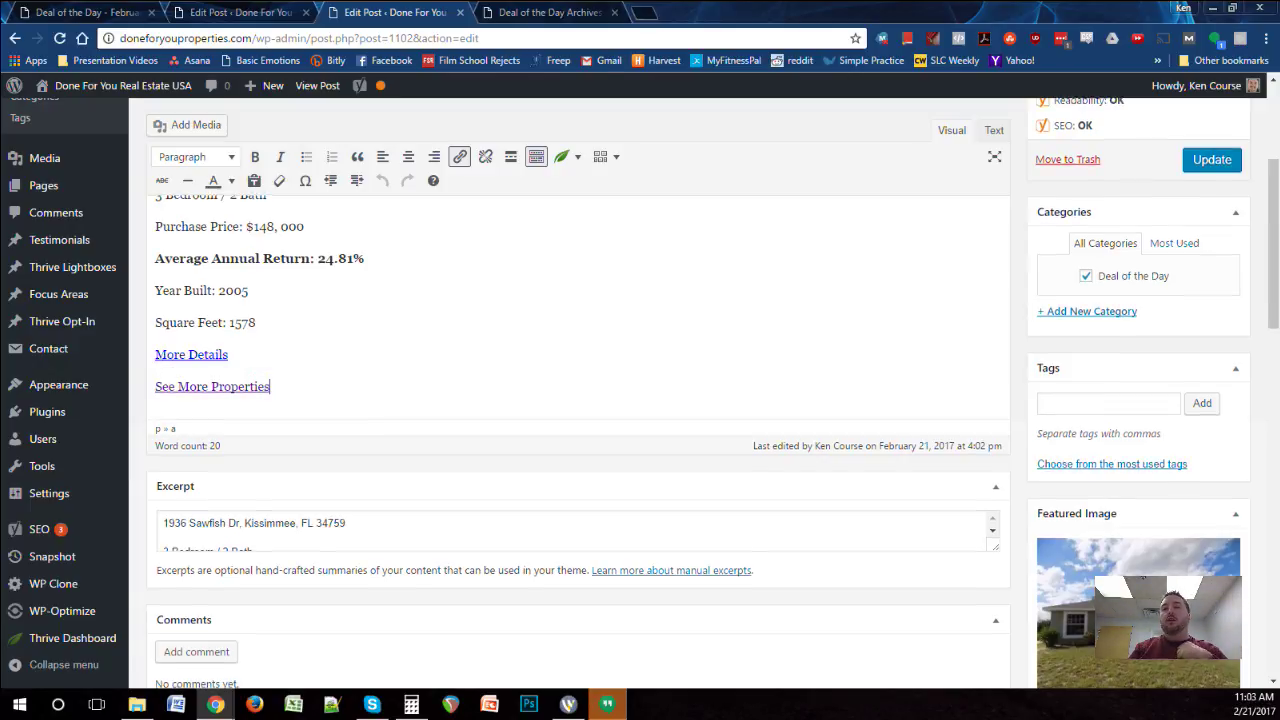
Step: Review the Excerpt and Yoast analysis, then show the Yoast Facebook sharing settings
{"action": "scroll", "coordinate": [578, 400], "scroll_direction": "down", "scroll_amount": 1}
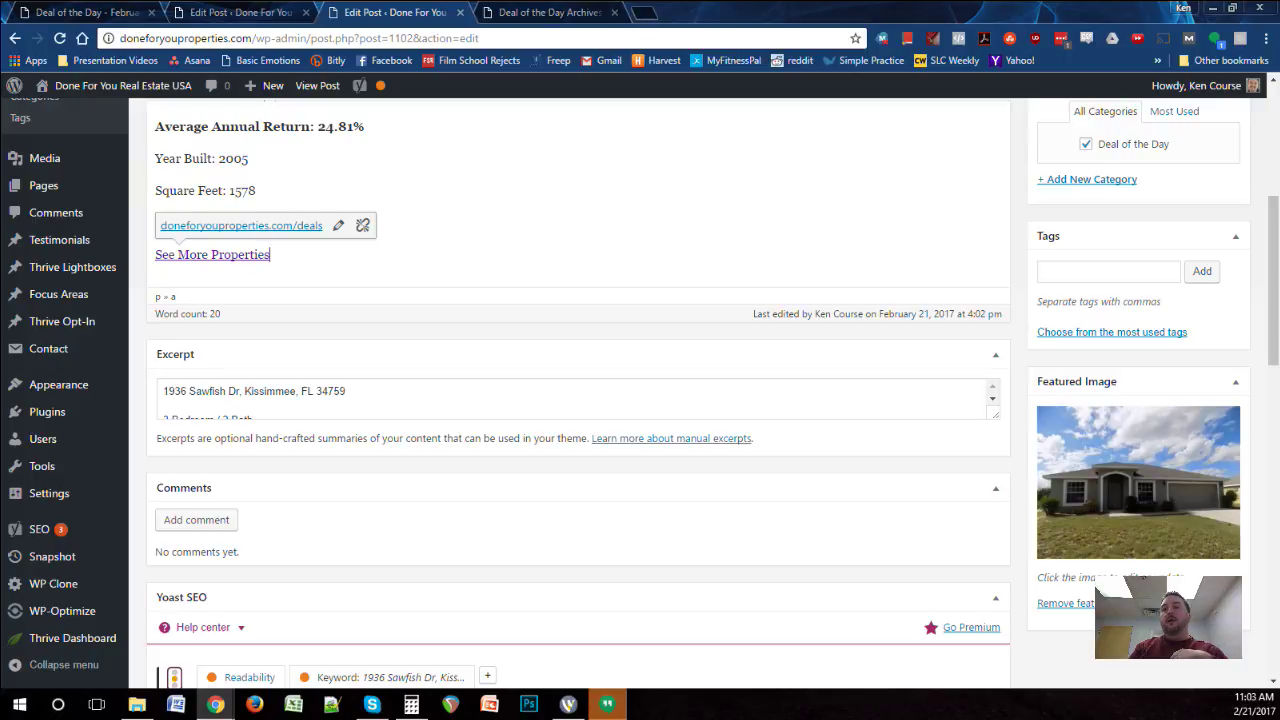
{"action": "scroll", "coordinate": [575, 398], "scroll_direction": "down", "scroll_amount": 2}
{"action": "scroll", "coordinate": [578, 400], "scroll_direction": "down", "scroll_amount": 4}
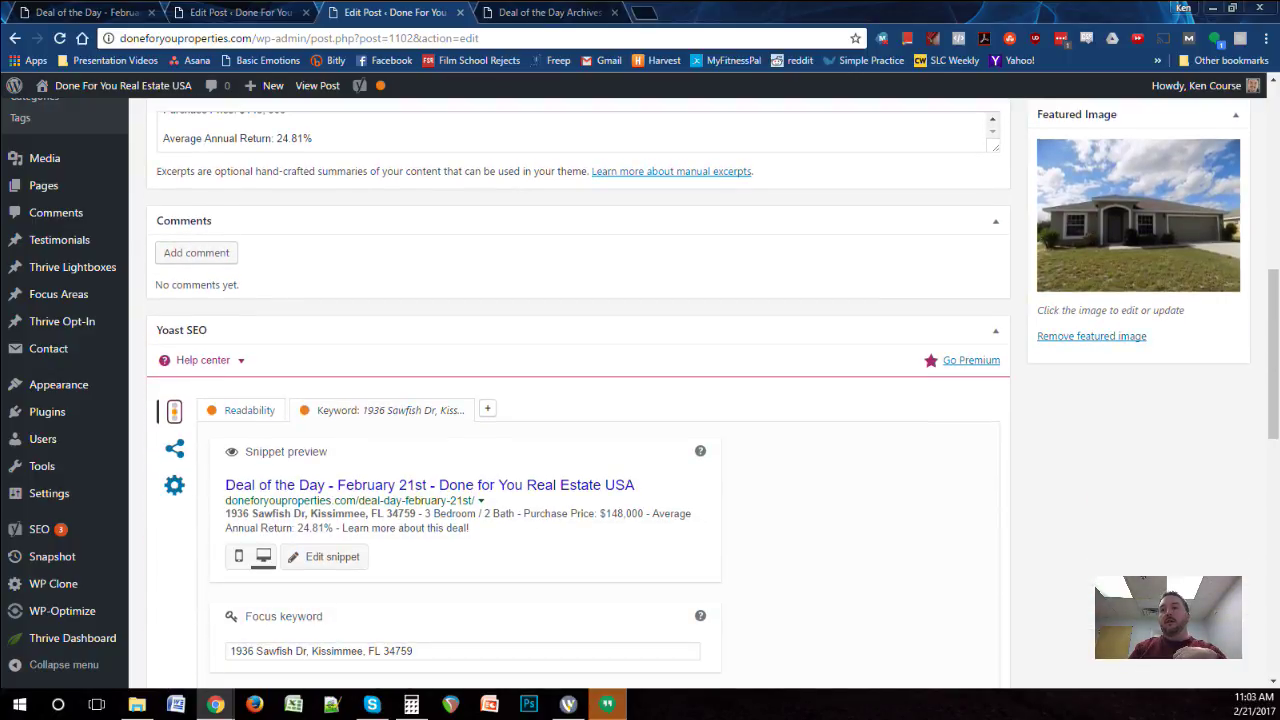
{"action": "scroll", "coordinate": [578, 400], "scroll_direction": "down", "scroll_amount": 1}
{"action": "scroll", "coordinate": [578, 400], "scroll_direction": "up", "scroll_amount": 4}
{"action": "scroll", "coordinate": [578, 265], "scroll_direction": "up", "scroll_amount": 3}
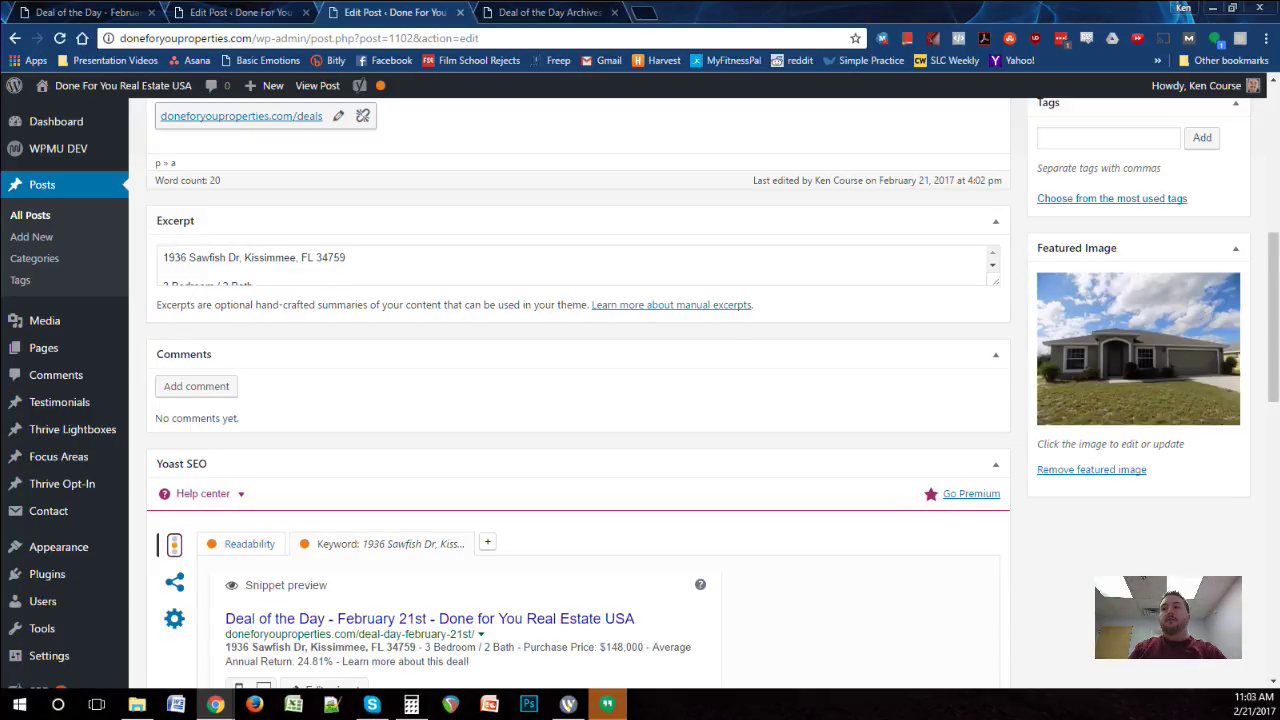
{"action": "scroll", "coordinate": [578, 265], "scroll_direction": "down", "scroll_amount": 3}
{"action": "scroll", "coordinate": [578, 400], "scroll_direction": "down", "scroll_amount": 3}
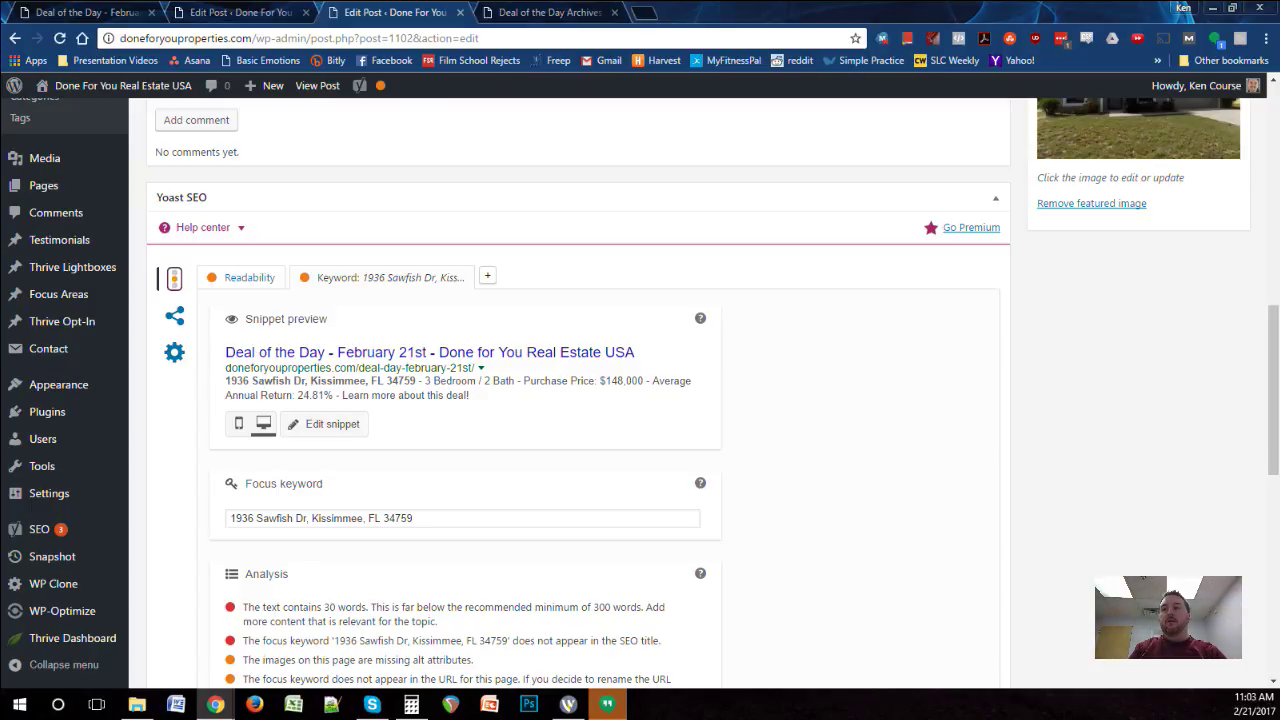
{"action": "scroll", "coordinate": [578, 400], "scroll_direction": "down", "scroll_amount": 3}
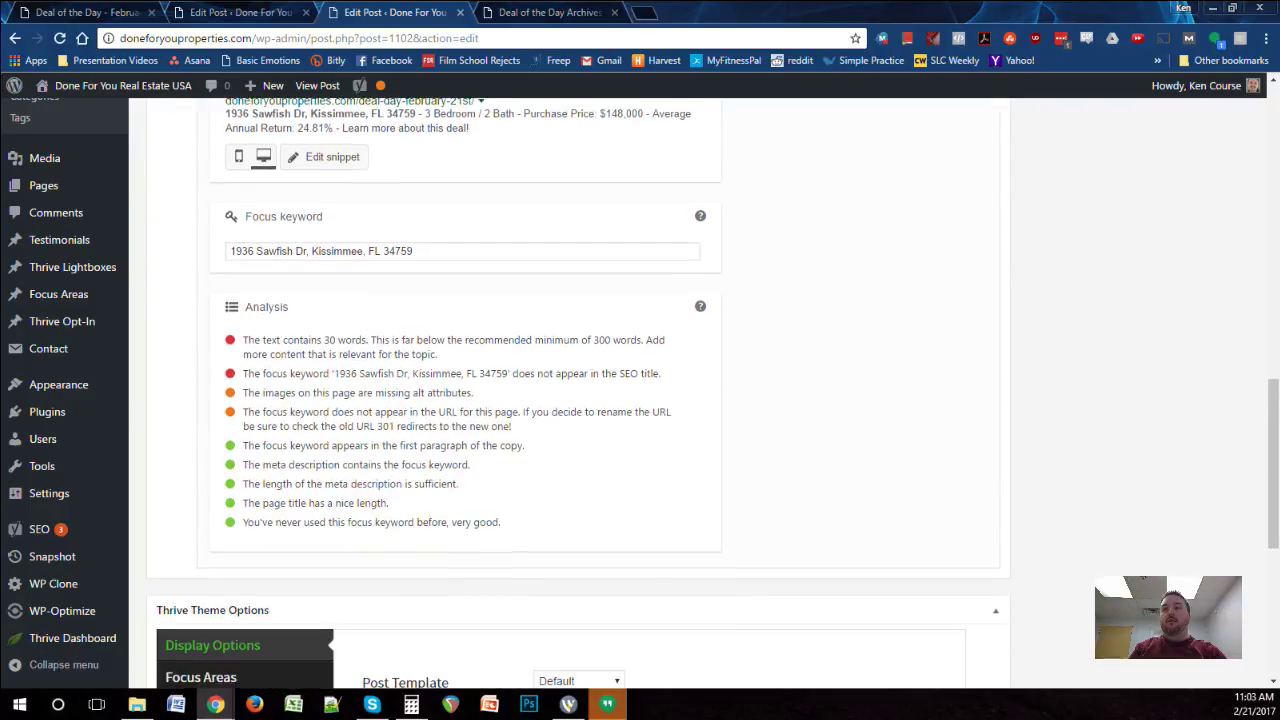
{"action": "scroll", "coordinate": [578, 400], "scroll_direction": "up", "scroll_amount": 10}
{"action": "scroll", "coordinate": [578, 400], "scroll_direction": "down", "scroll_amount": 4}
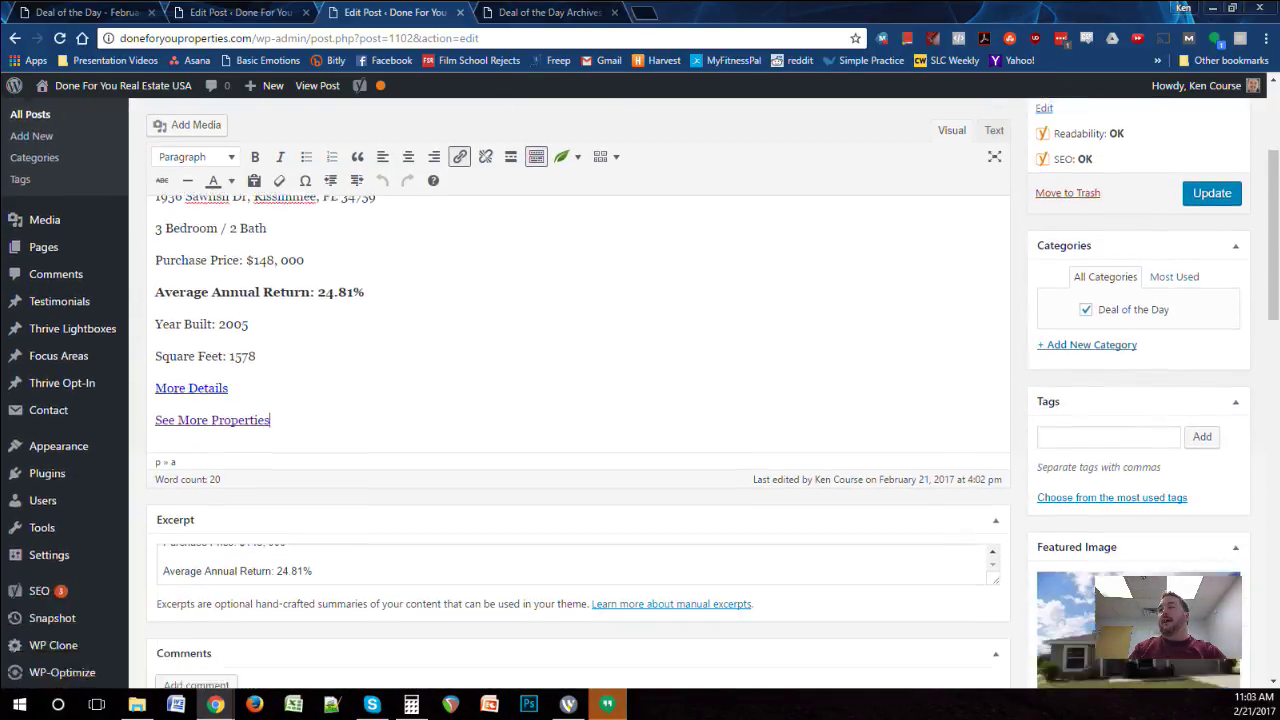
{"action": "scroll", "coordinate": [578, 400], "scroll_direction": "down", "scroll_amount": 6}
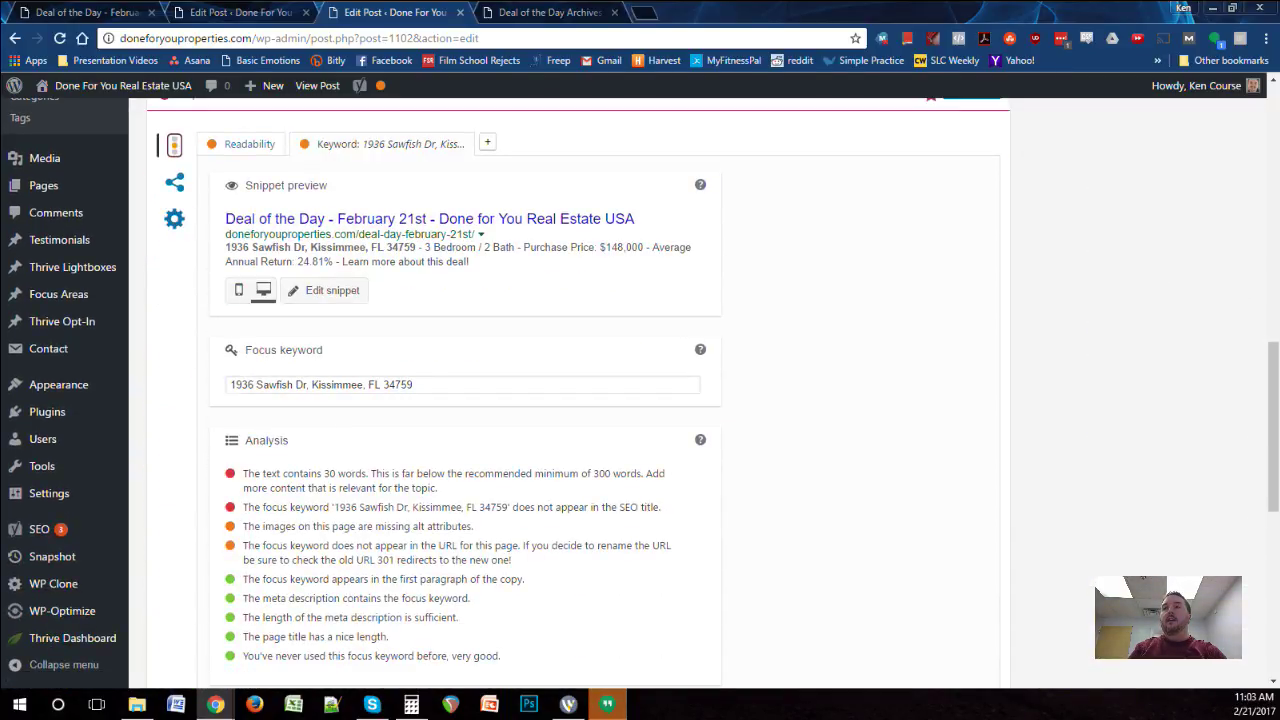
{"action": "left_click", "coordinate": [174, 182]}
{"action": "scroll", "coordinate": [578, 400], "scroll_direction": "up", "scroll_amount": 5}
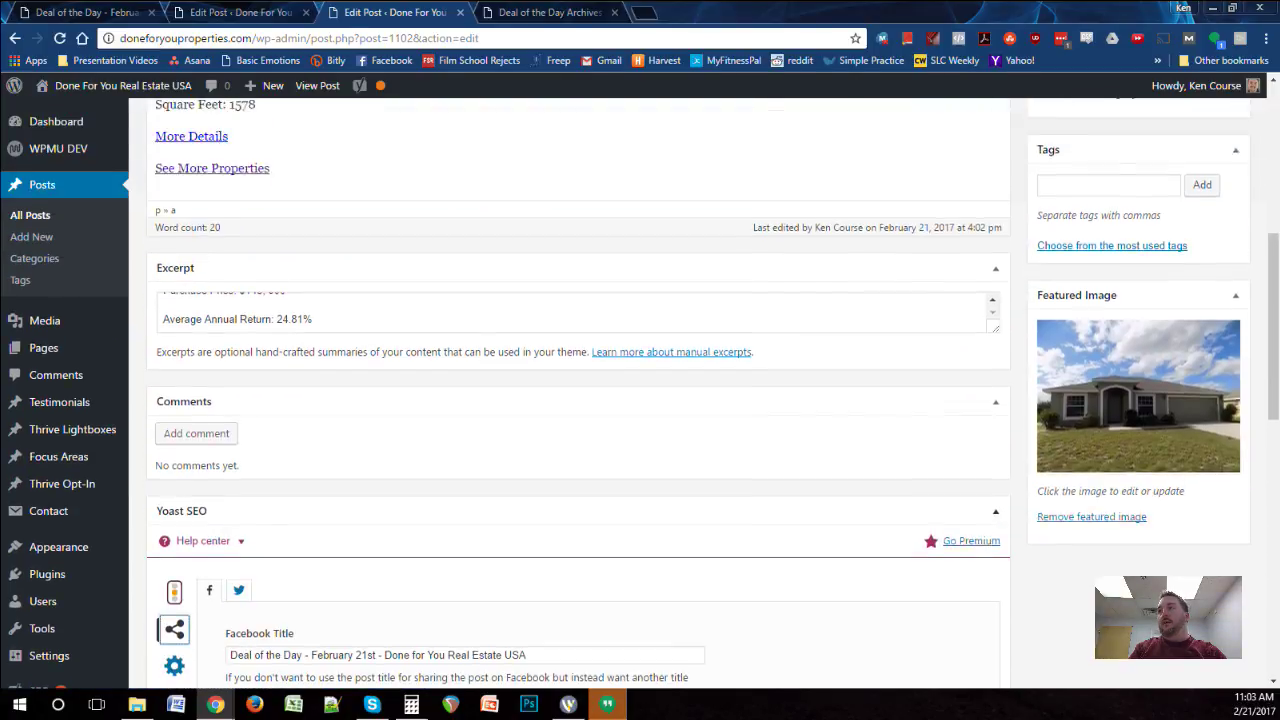
{"action": "scroll", "coordinate": [578, 400], "scroll_direction": "up", "scroll_amount": 4}
Step: Update the published February 21st post and go to the All Posts list
{"action": "left_click", "coordinate": [1211, 293]}
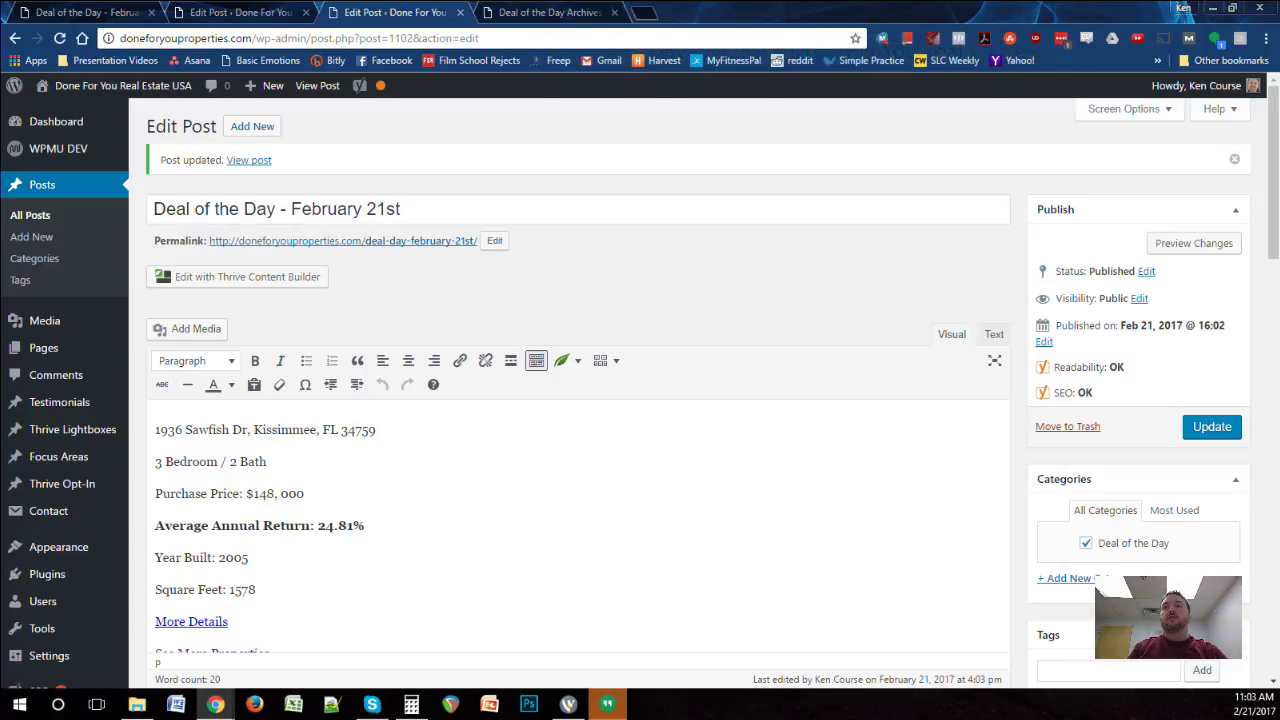
{"action": "left_click", "coordinate": [30, 215]}
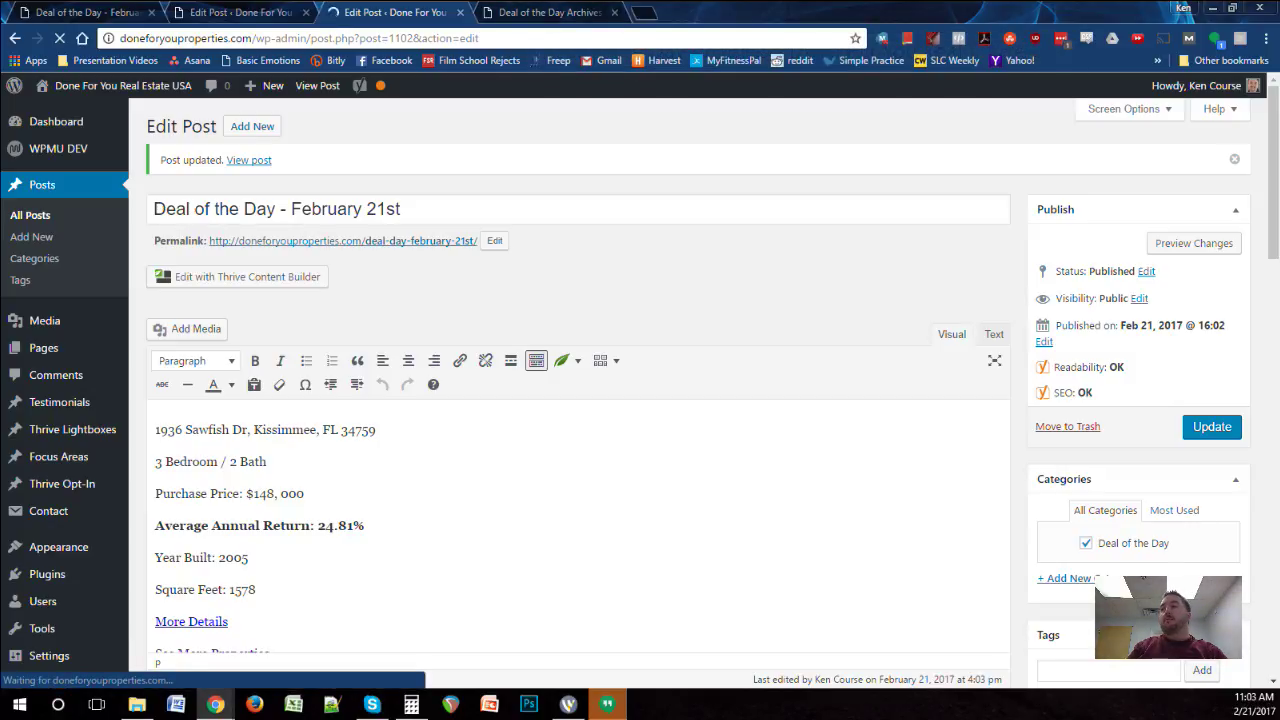